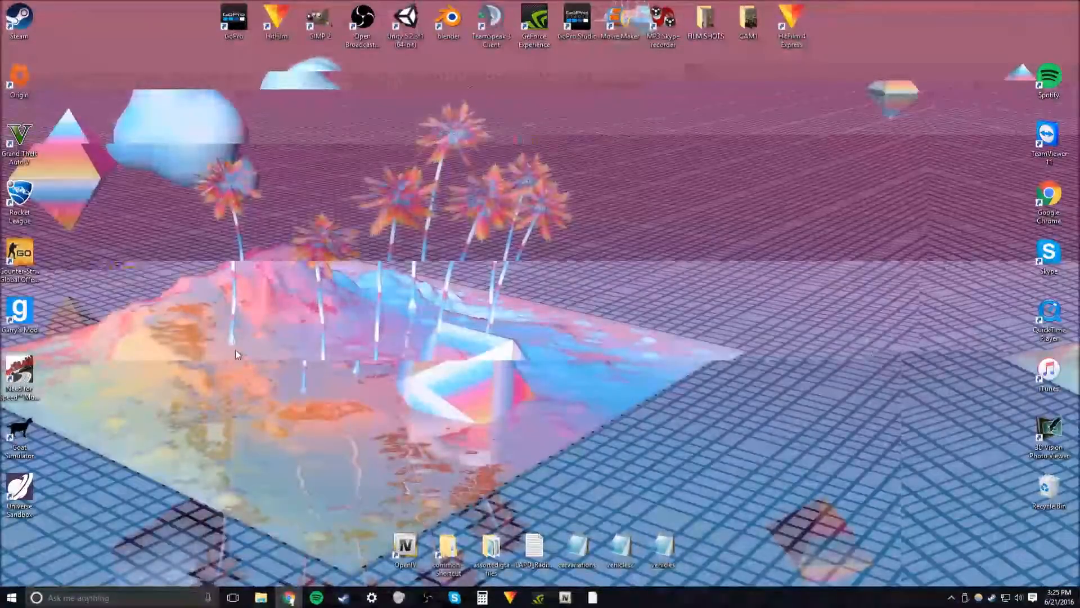
- Switch to Chrome and look over the LSPD First Response 0.3.1 mod page
left_click(288, 599)
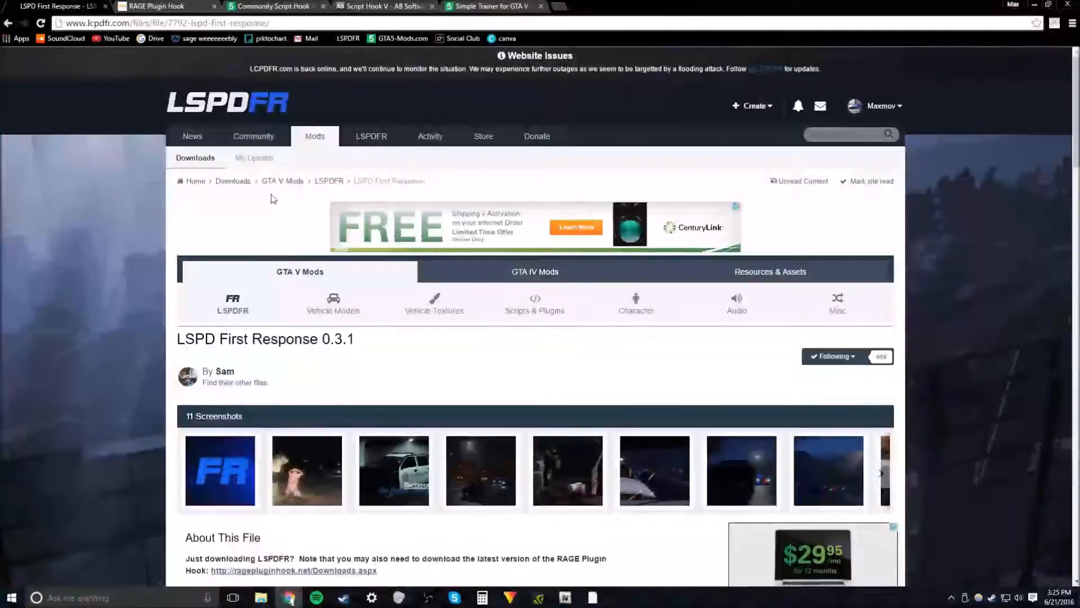
scroll(272, 198, "down", 5)
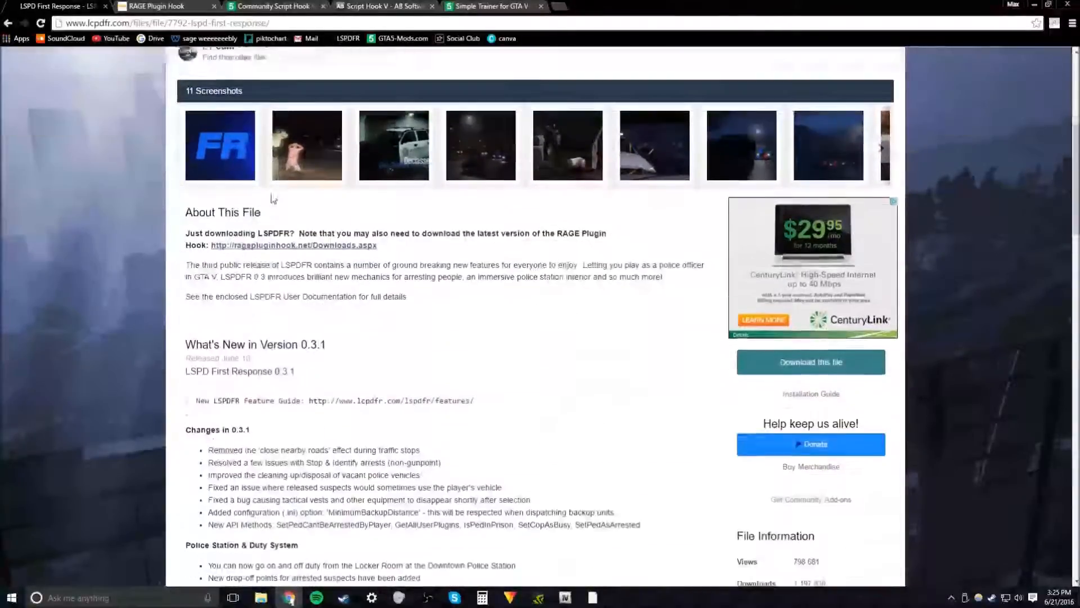
scroll(272, 198, "up", 1)
scroll(272, 198, "up", 2)
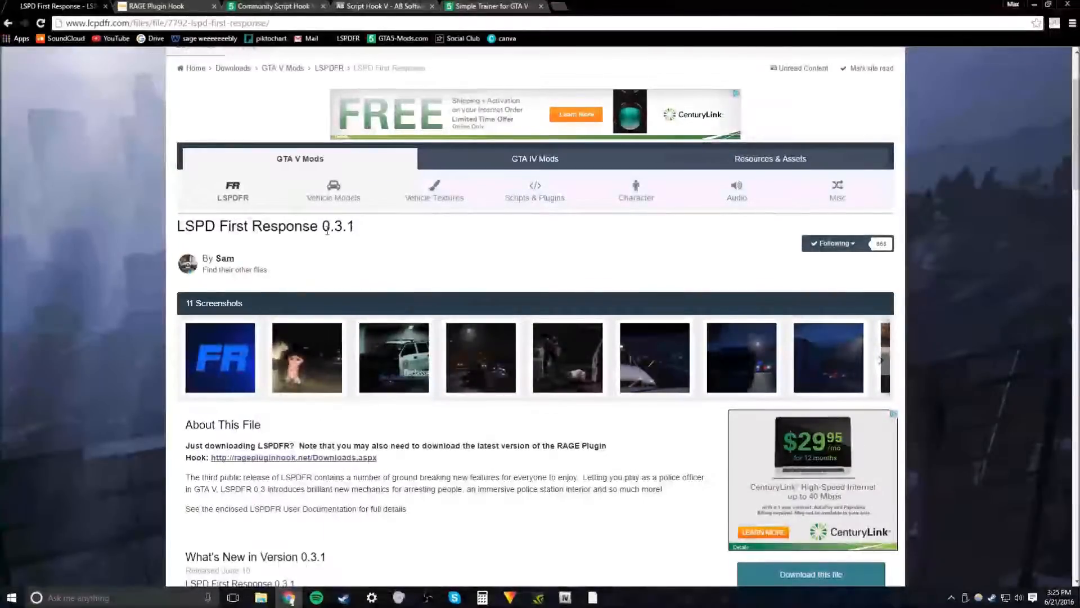
scroll(593, 261, "down", 4)
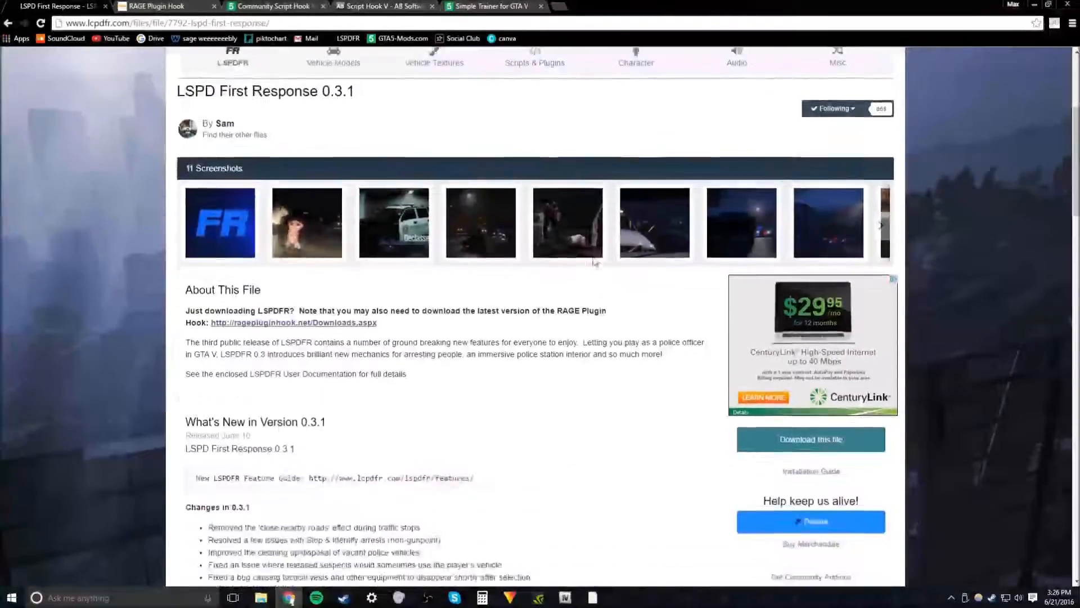
- Request the LSPD First Response download, agree to the terms to view the available files, and dismiss the list
left_click(768, 361)
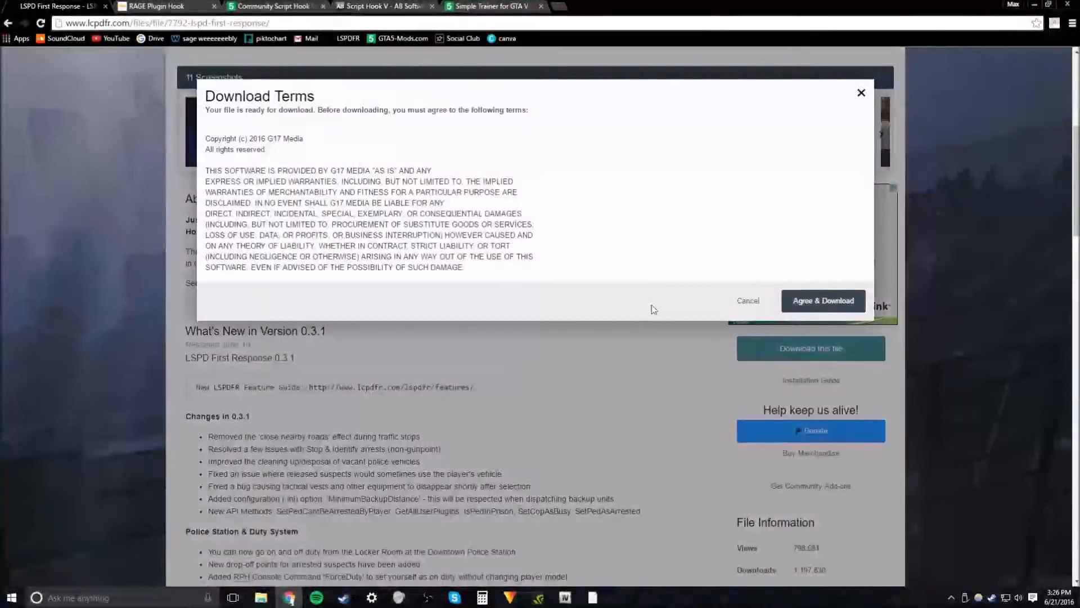
left_click(823, 300)
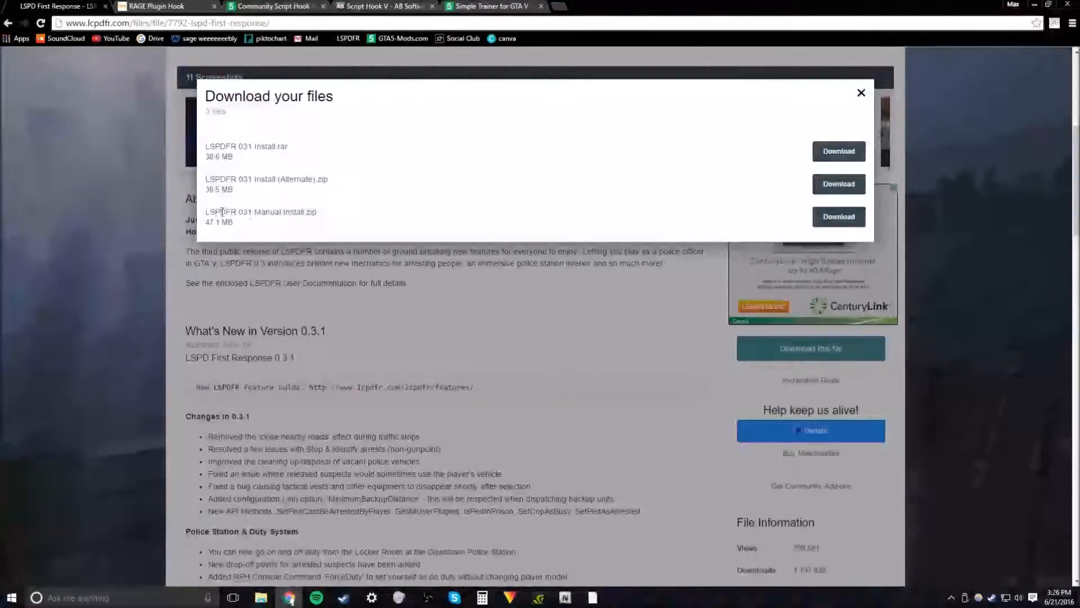
left_click(862, 94)
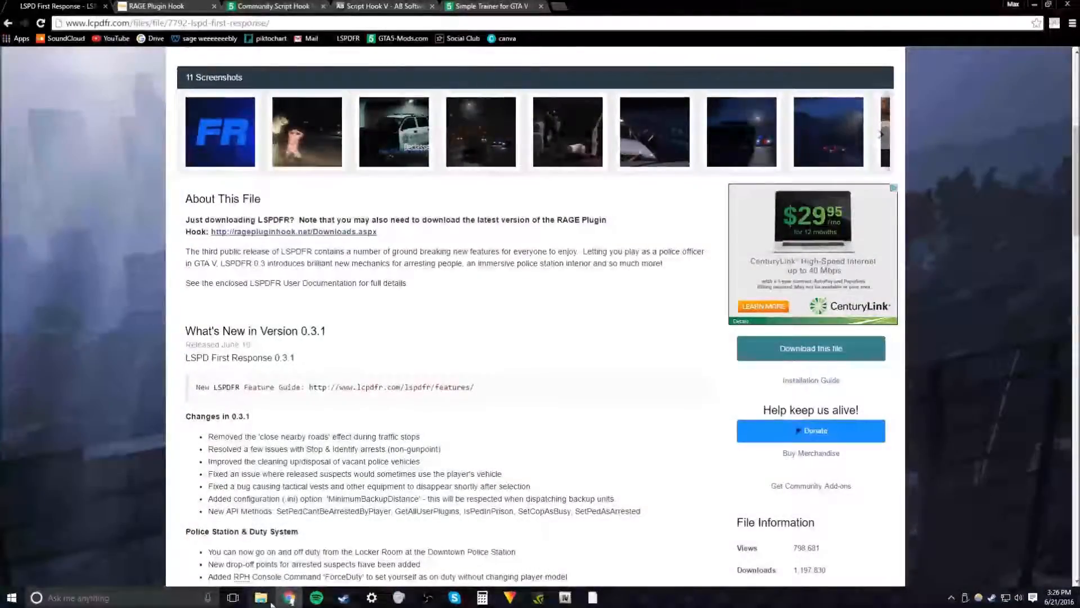
- Switch to File Explorer and point out the three Grand Theft Auto V folders in Steam's common folder
mouse_move(271, 603)
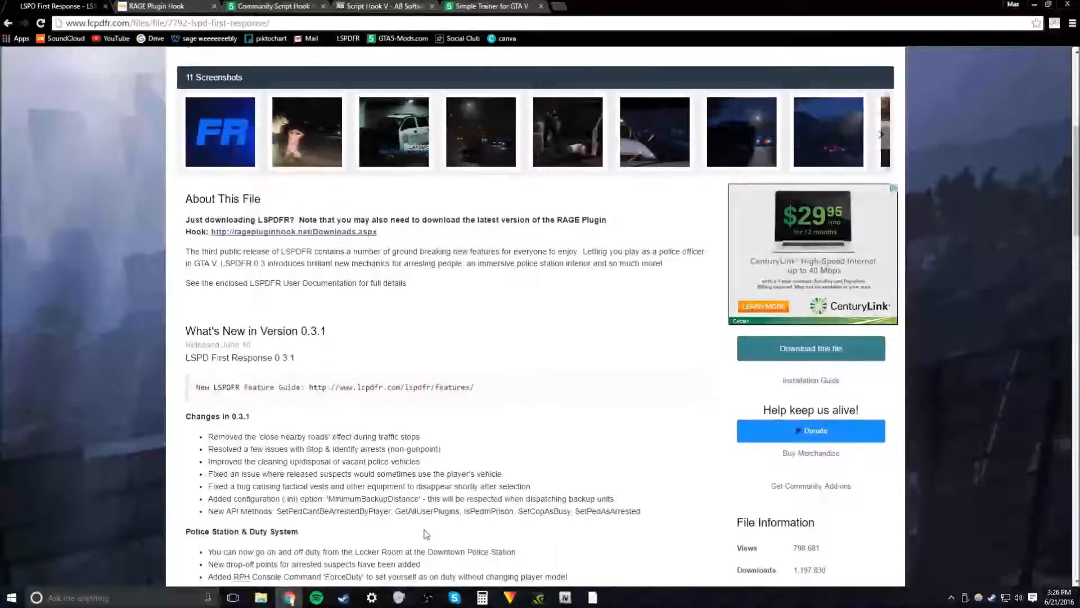
left_click(260, 598)
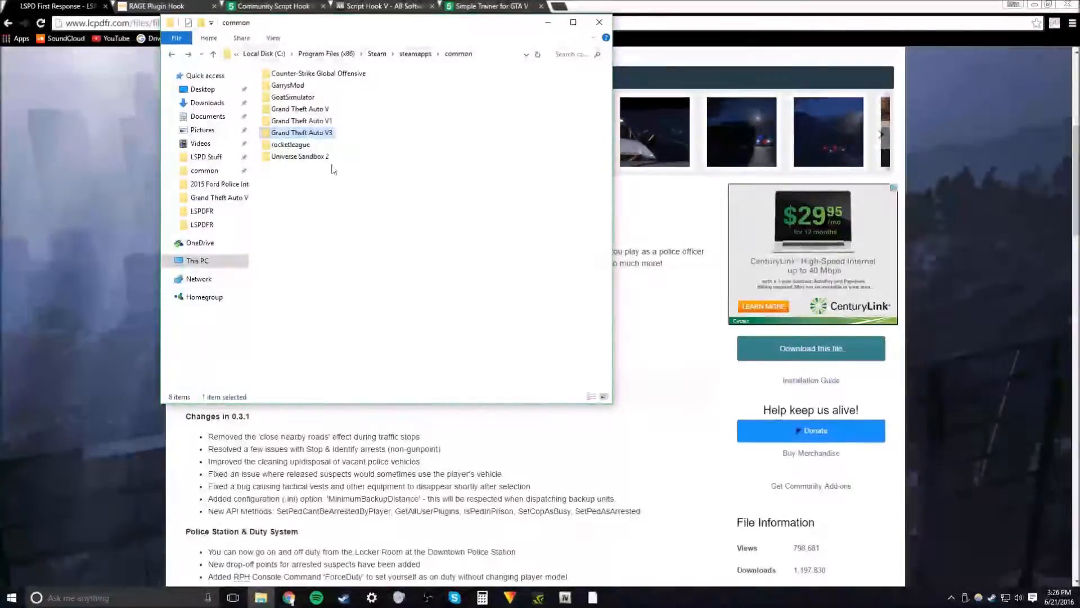
left_click(304, 167)
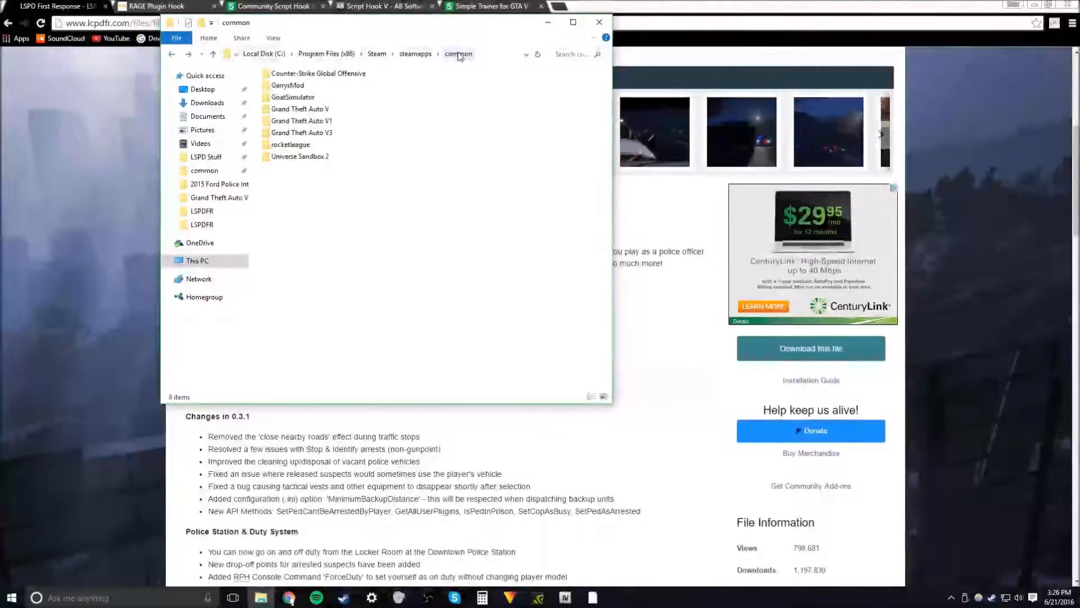
left_click_drag(255, 70, 308, 177)
left_click(308, 177)
left_click_drag(256, 107, 295, 135)
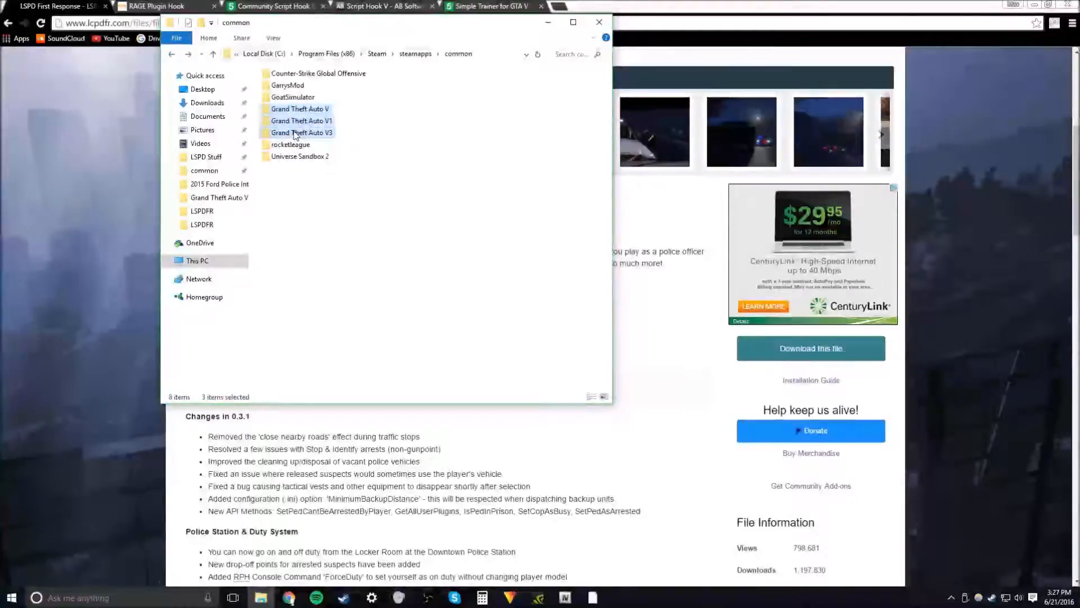
left_click(298, 187)
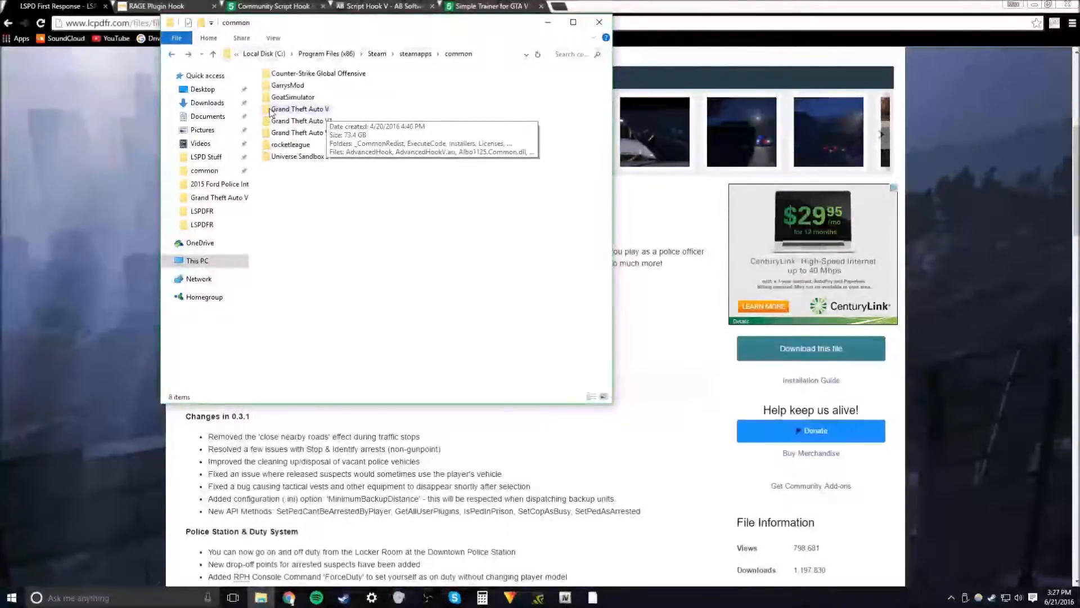
- Look through the contents of the Grand Theft Auto V folder and return to the common folder
double_click(307, 109)
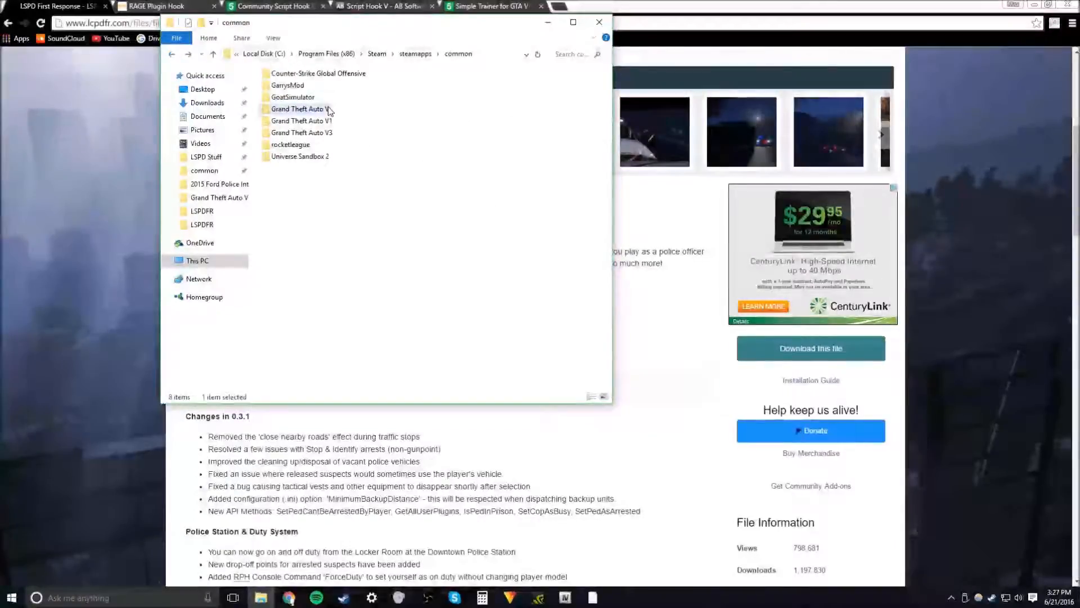
mouse_move(608, 113)
left_mouse_down()
mouse_move(617, 382)
mouse_move(592, 106)
left_mouse_up()
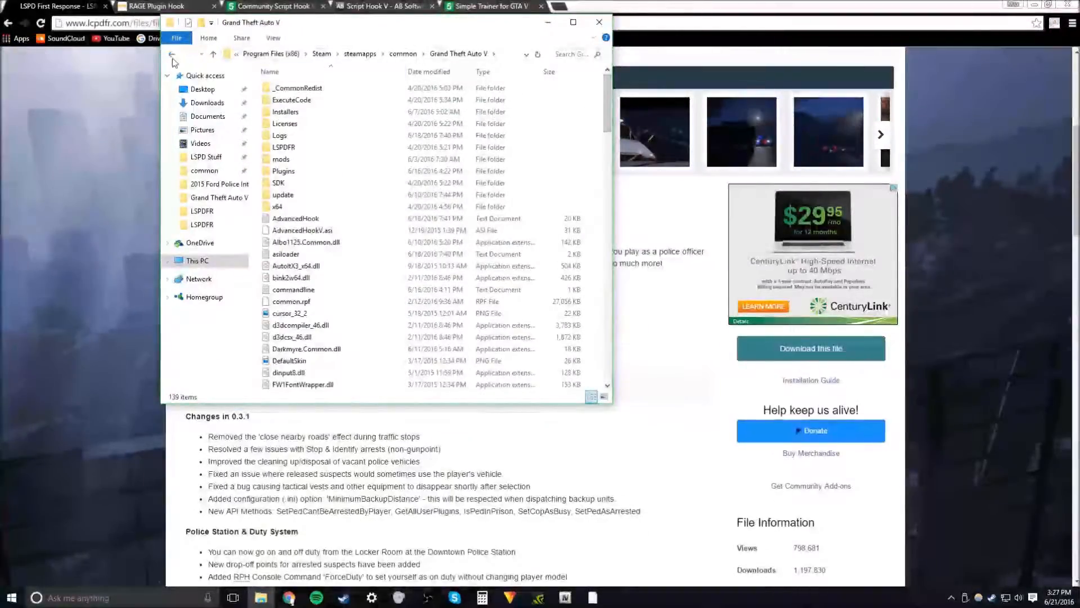
left_click(172, 55)
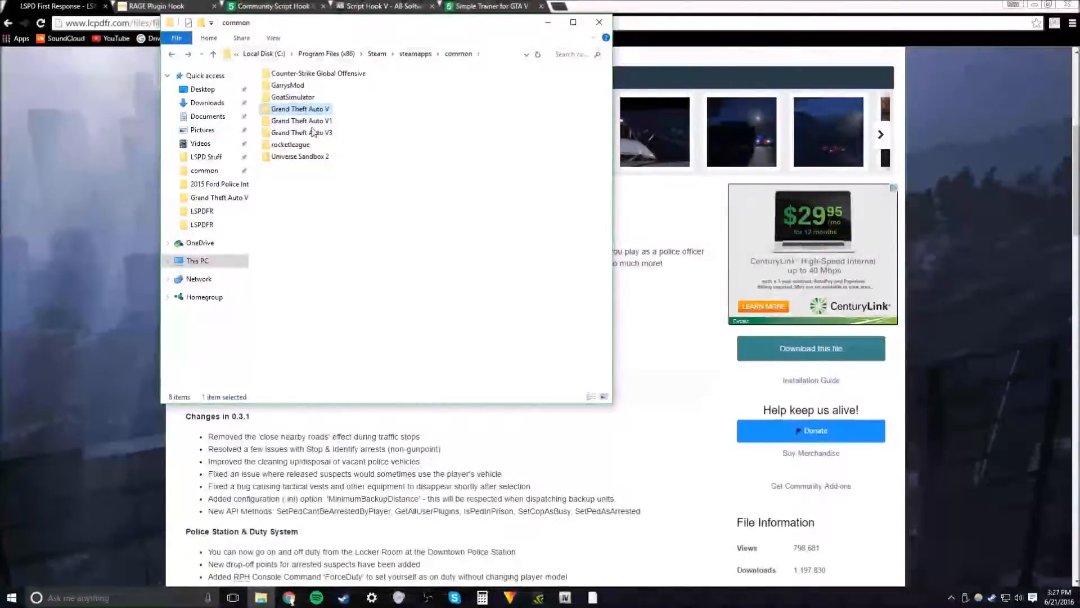
- Rename the Grand Theft Auto V folder to Grand Theft Auto V2
right_click(319, 111)
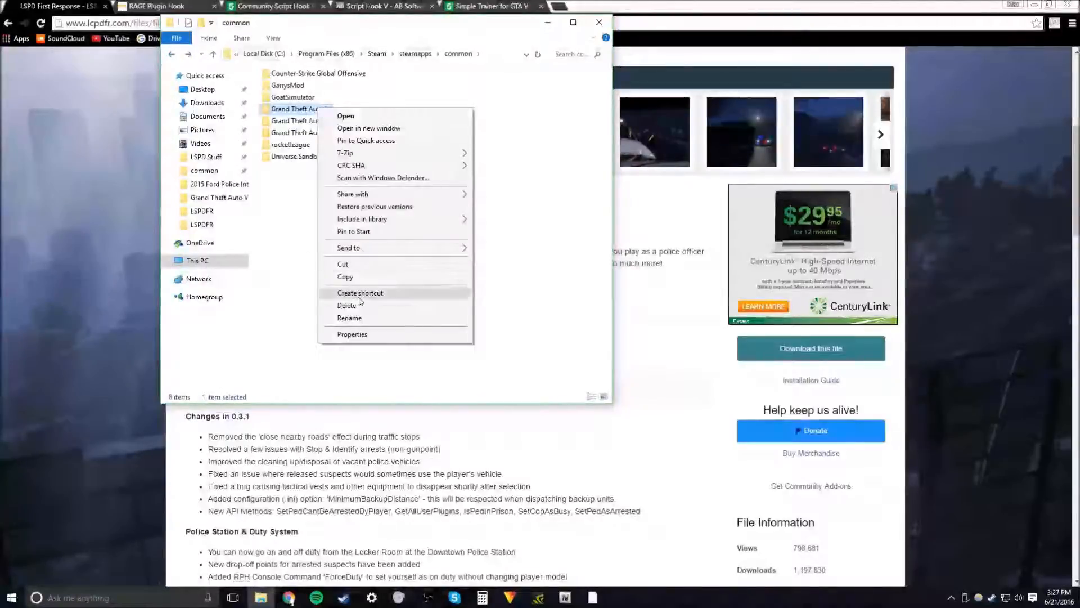
left_click(358, 318)
key("End")
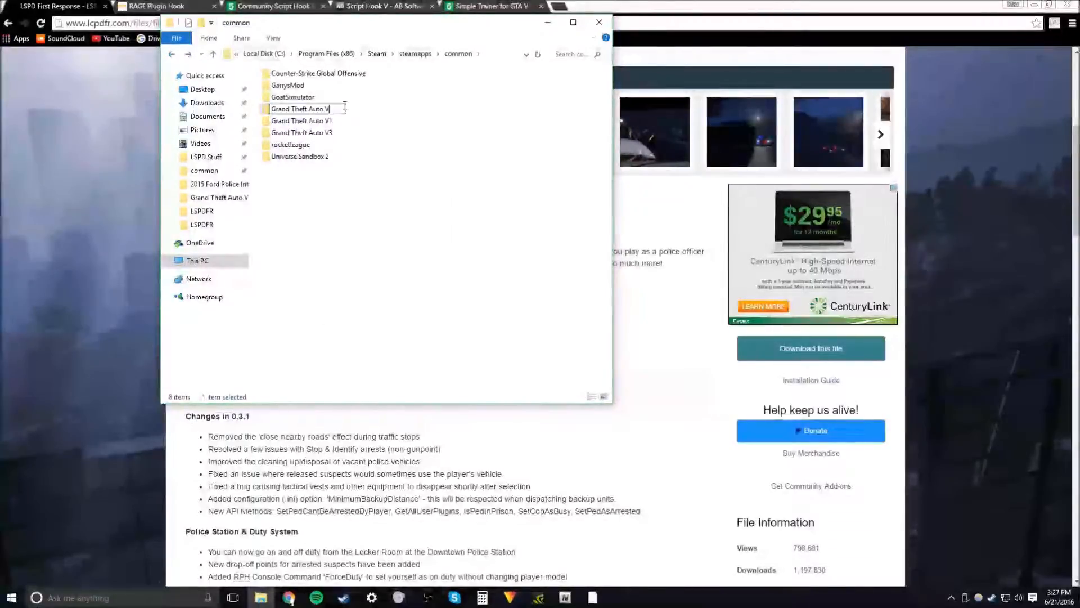
type("2")
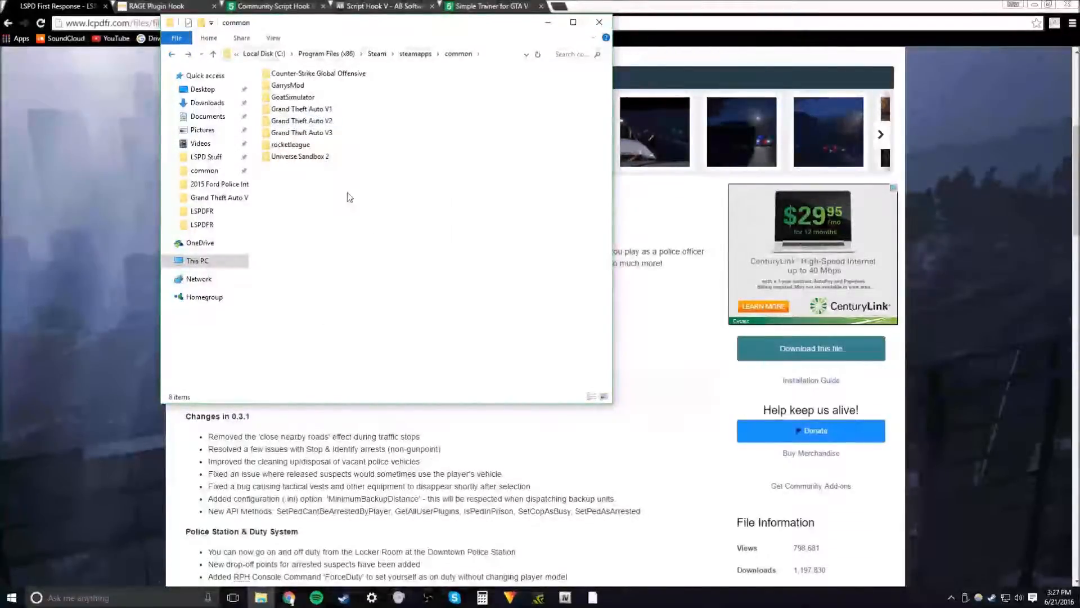
- Examine the game files inside the Grand Theft Auto V1 folder down to the end of the file list
double_click(329, 120)
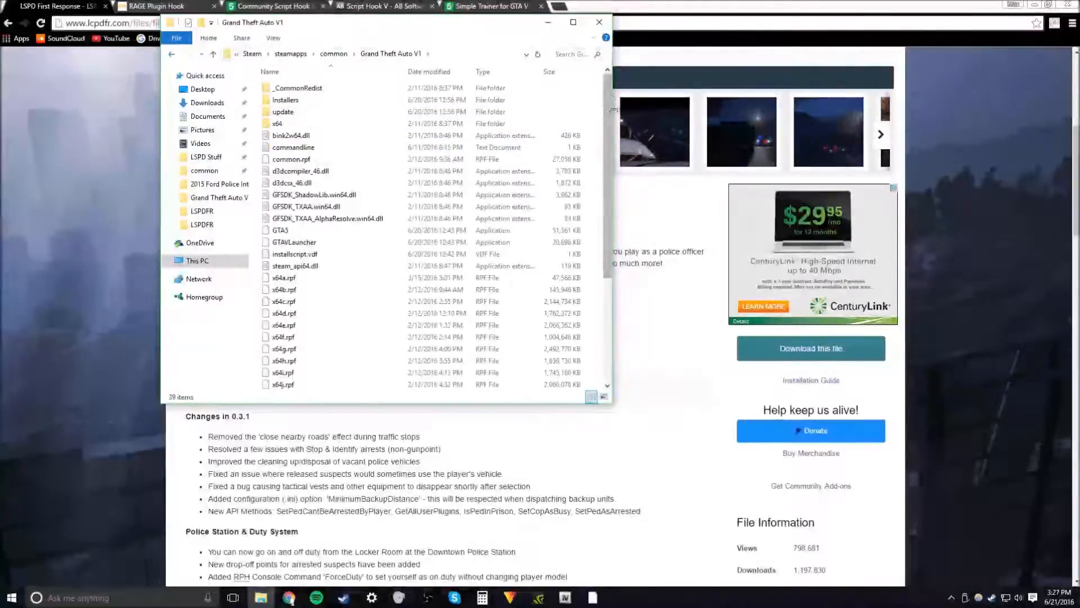
mouse_move(610, 94)
left_mouse_down()
mouse_move(608, 240)
mouse_move(610, 82)
left_mouse_up()
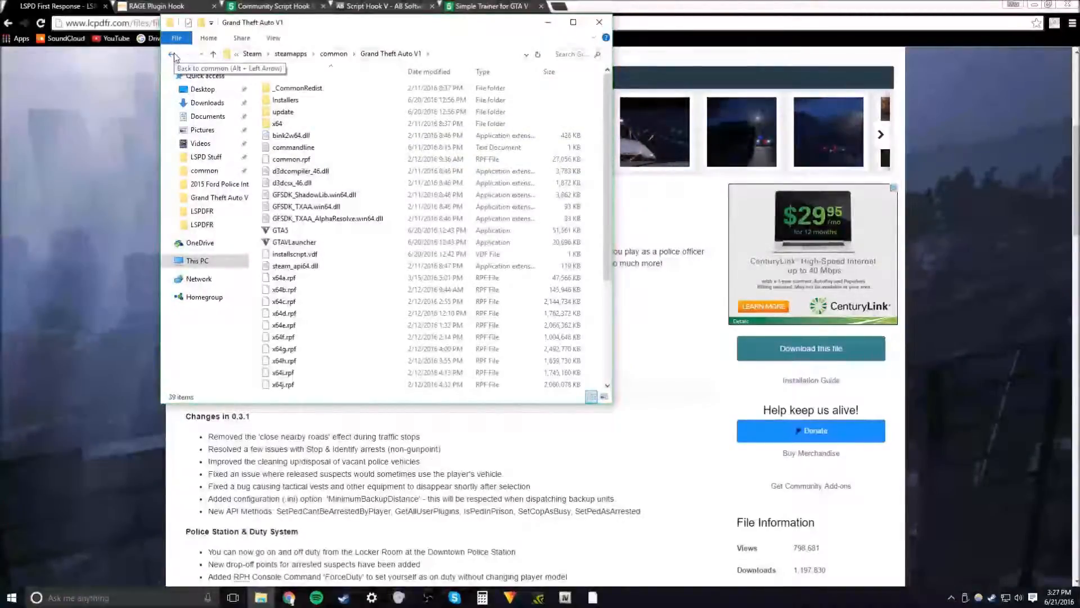
left_click(172, 55)
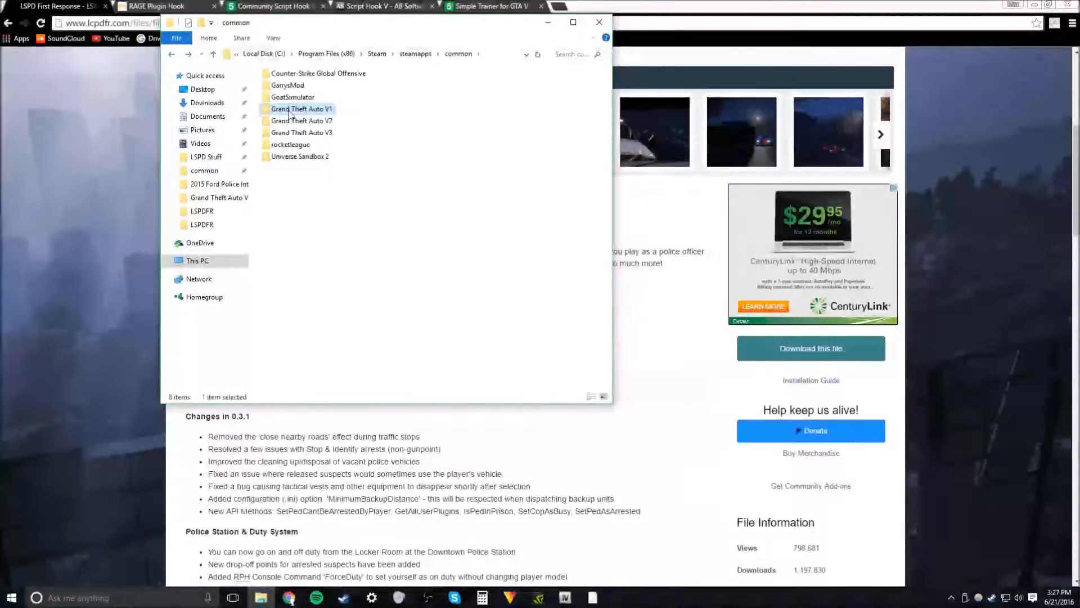
double_click(294, 112)
scroll(313, 270, "down", 5)
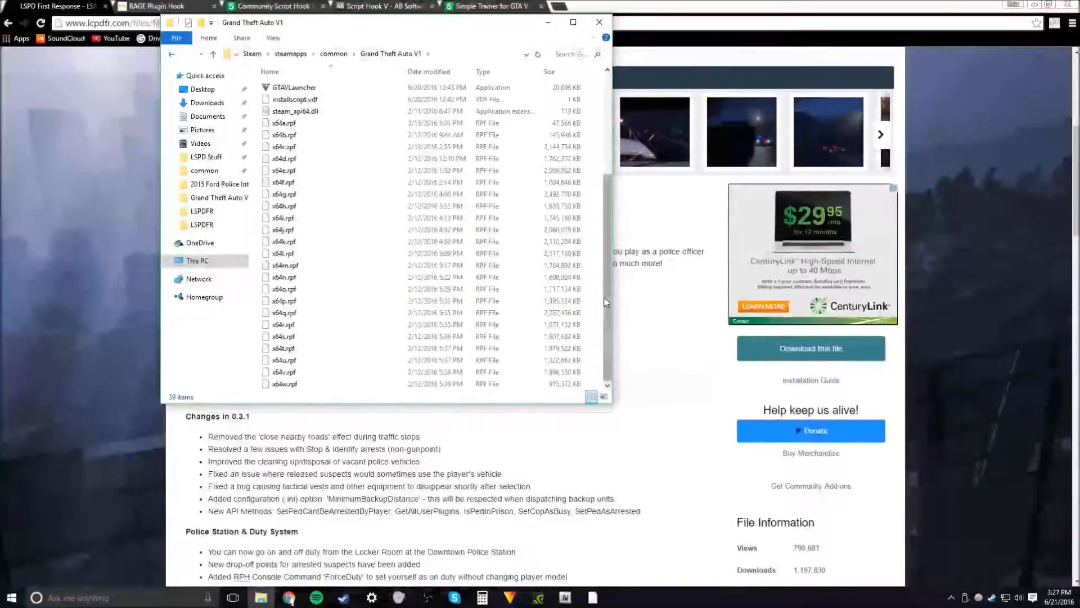
left_click_drag(608, 299, 619, 169)
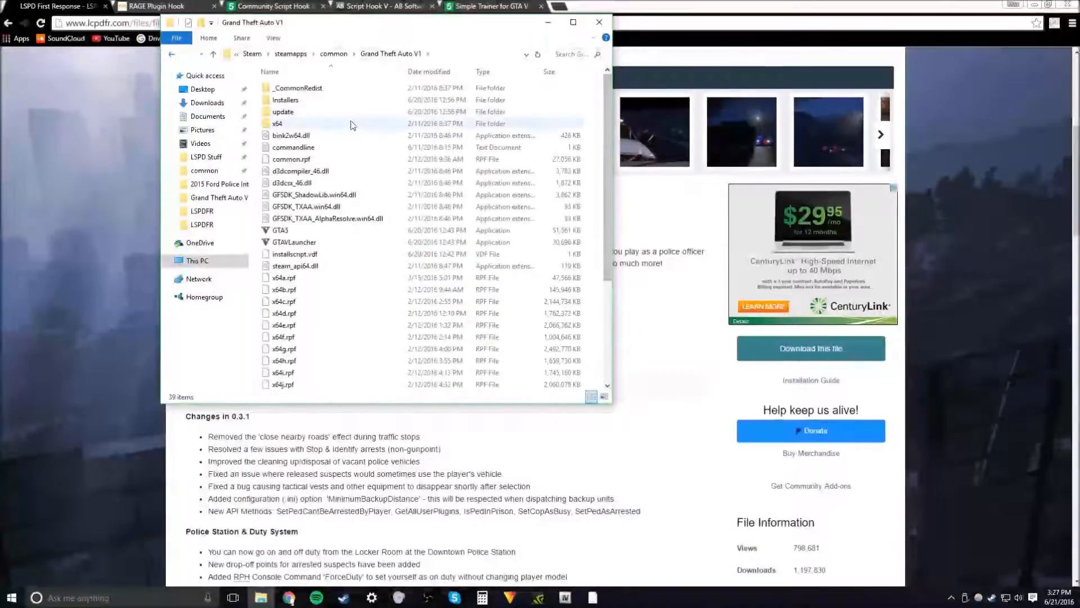
- Return to the common folder and copy the Grand Theft Auto V1 folder
left_click(174, 57)
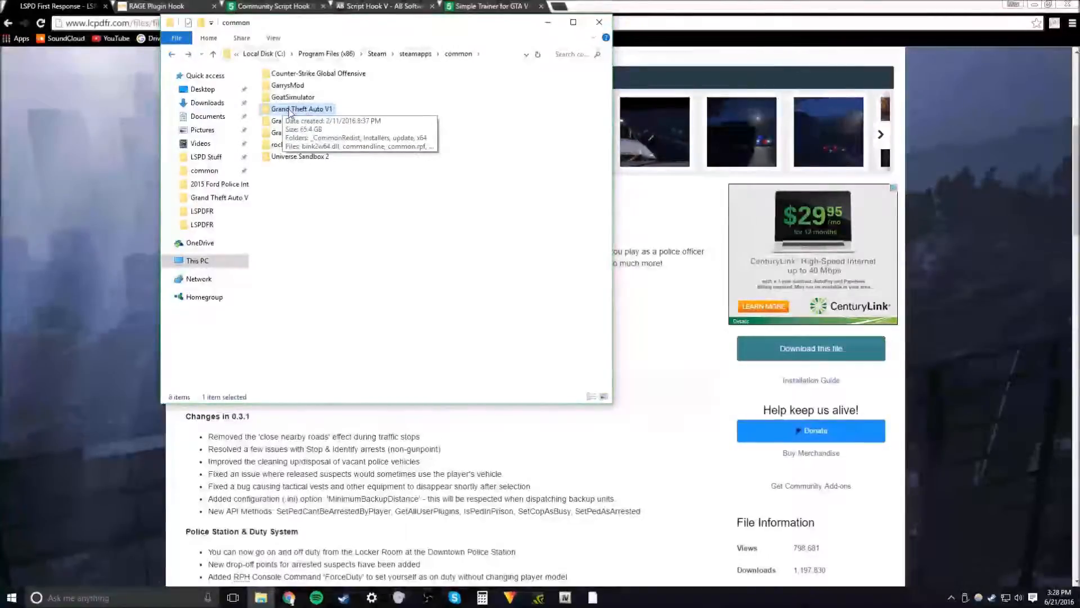
right_click(290, 112)
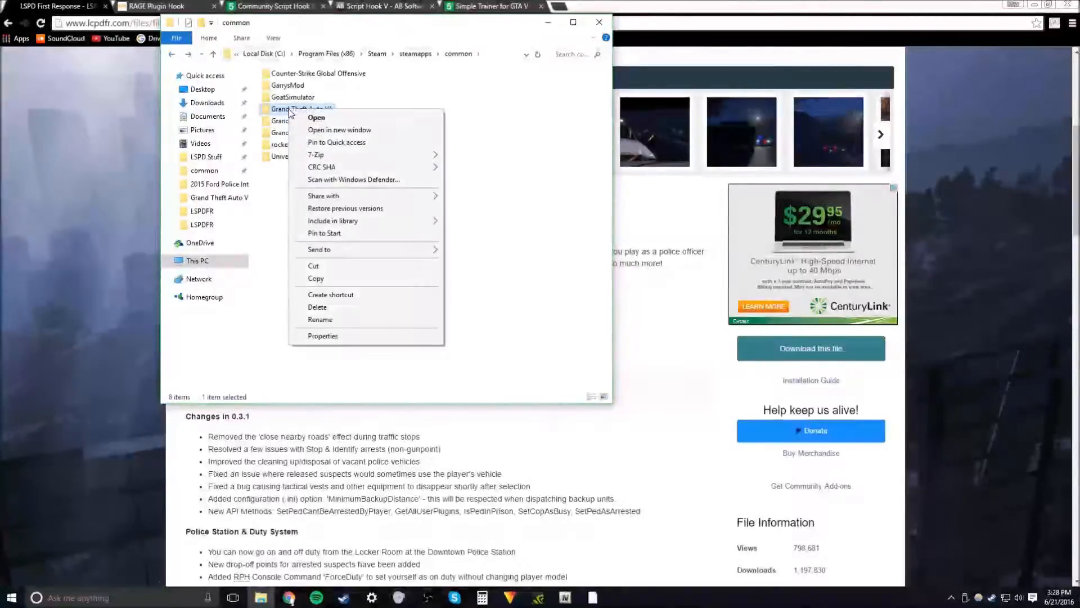
left_click(336, 279)
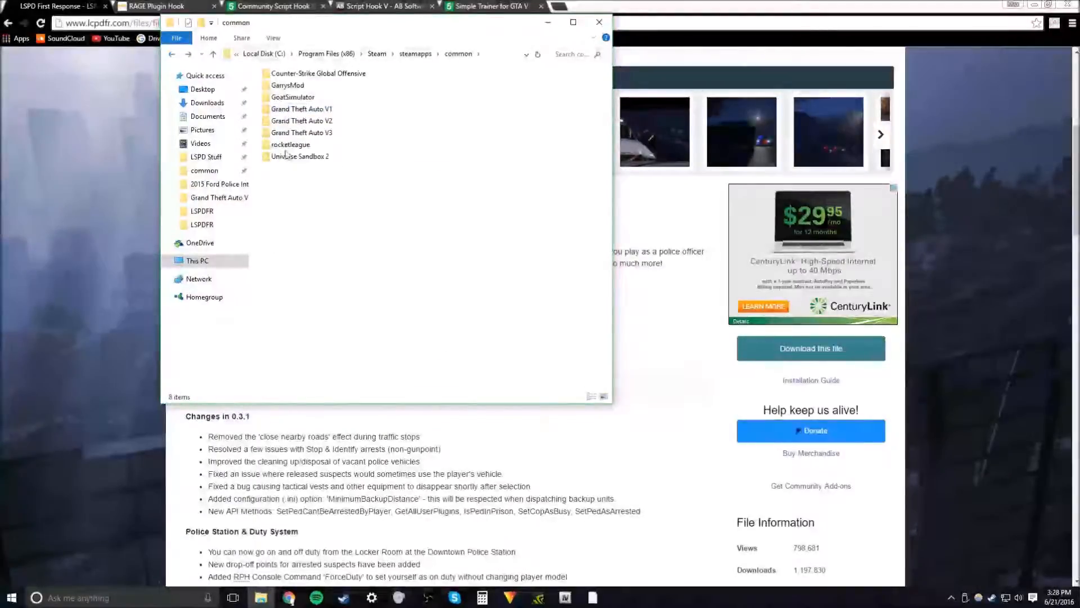
- Rename the Grand Theft Auto V2 folder back to Grand Theft Auto V
right_click(313, 122)
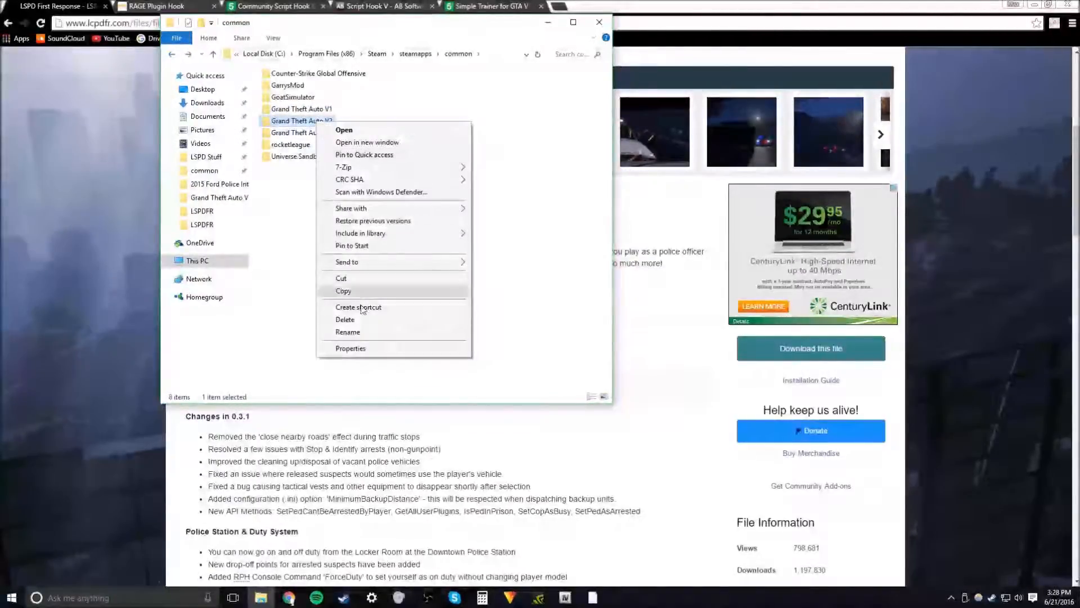
left_click(346, 333)
left_click(337, 123)
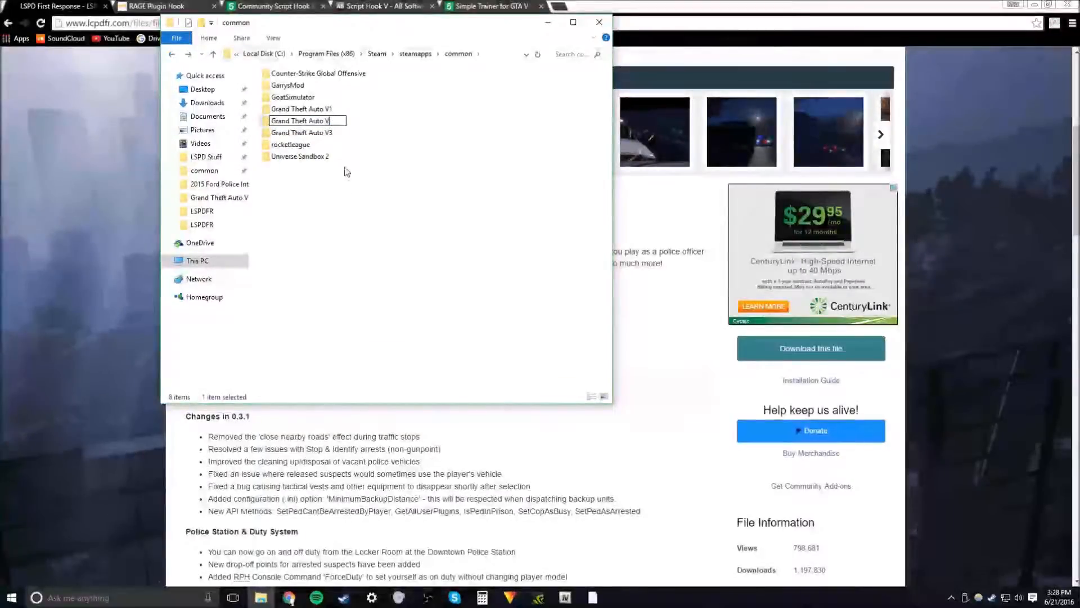
key("Return")
left_click(330, 205)
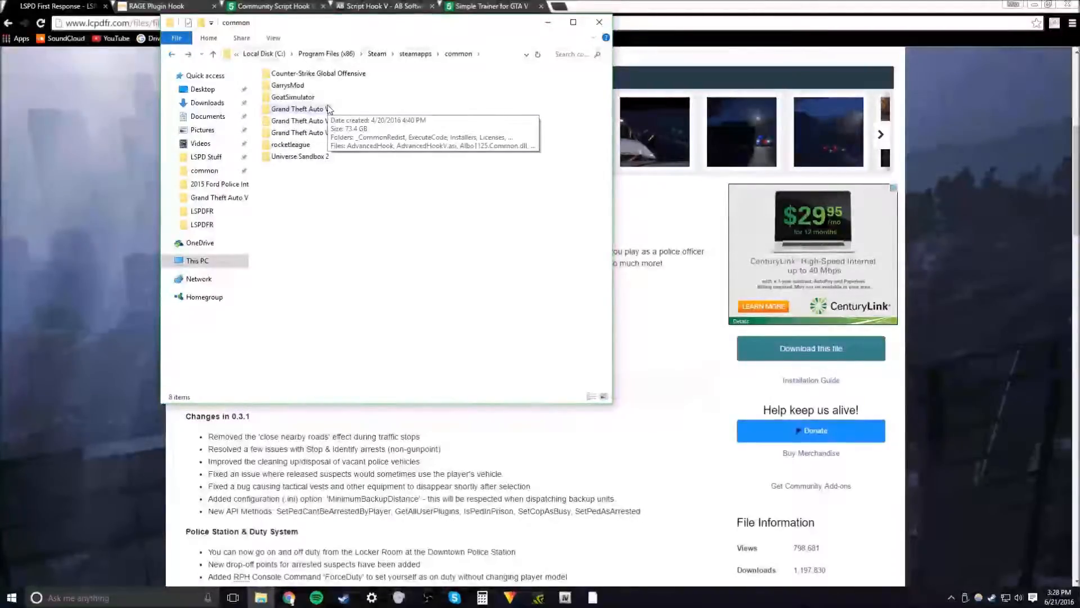
- Look at the contents of the Grand Theft Auto V3 folder and return to the common folder
double_click(307, 133)
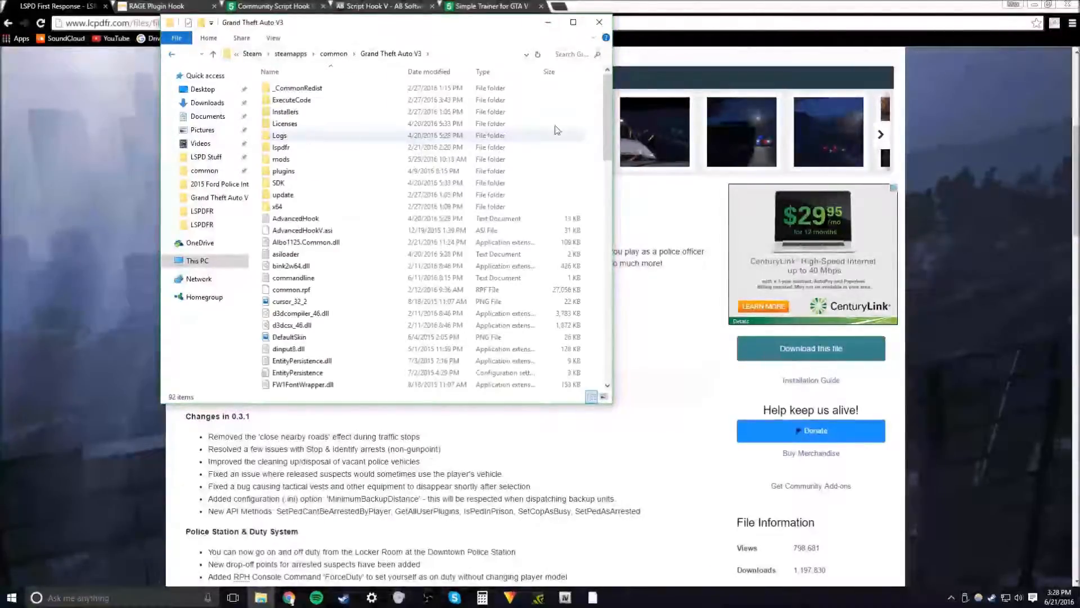
mouse_move(607, 95)
left_mouse_down()
mouse_move(614, 306)
mouse_move(610, 92)
left_mouse_up()
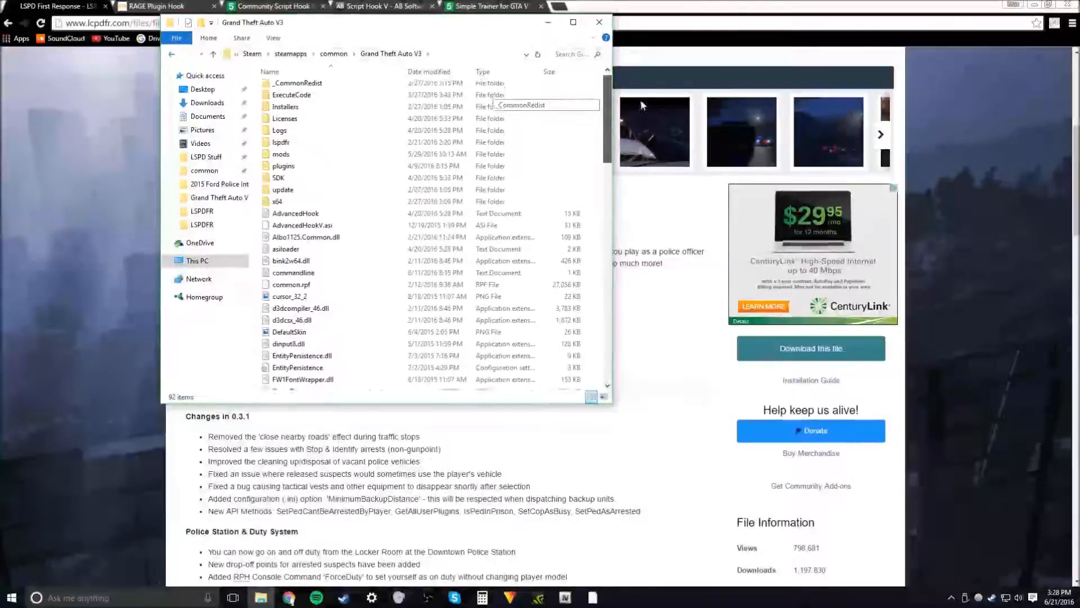
left_click(169, 55)
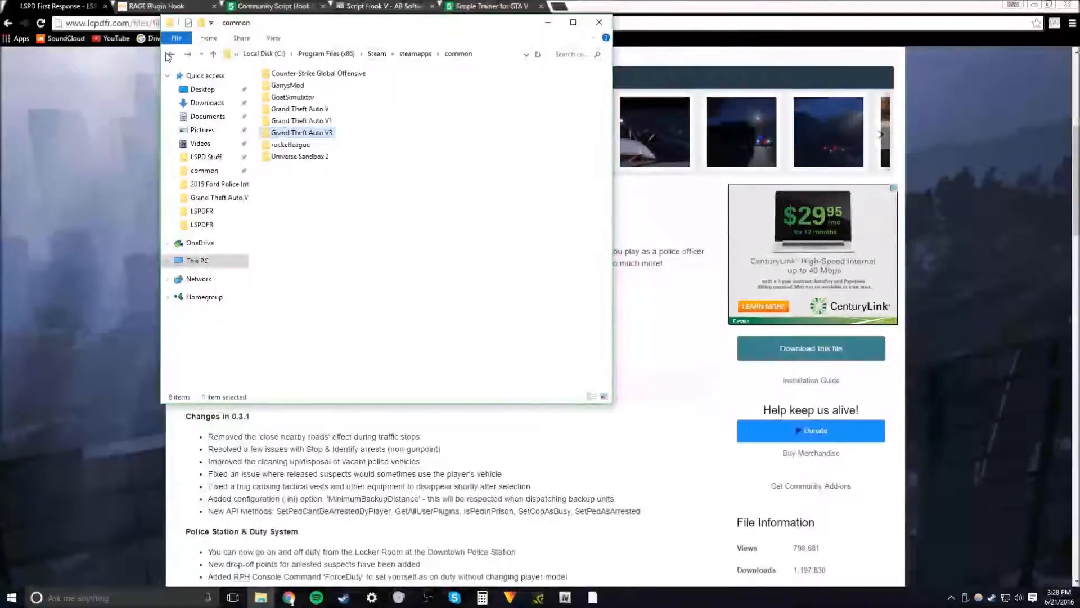
- Open the Grand Theft Auto V1 folder from the common folder
left_click(308, 110)
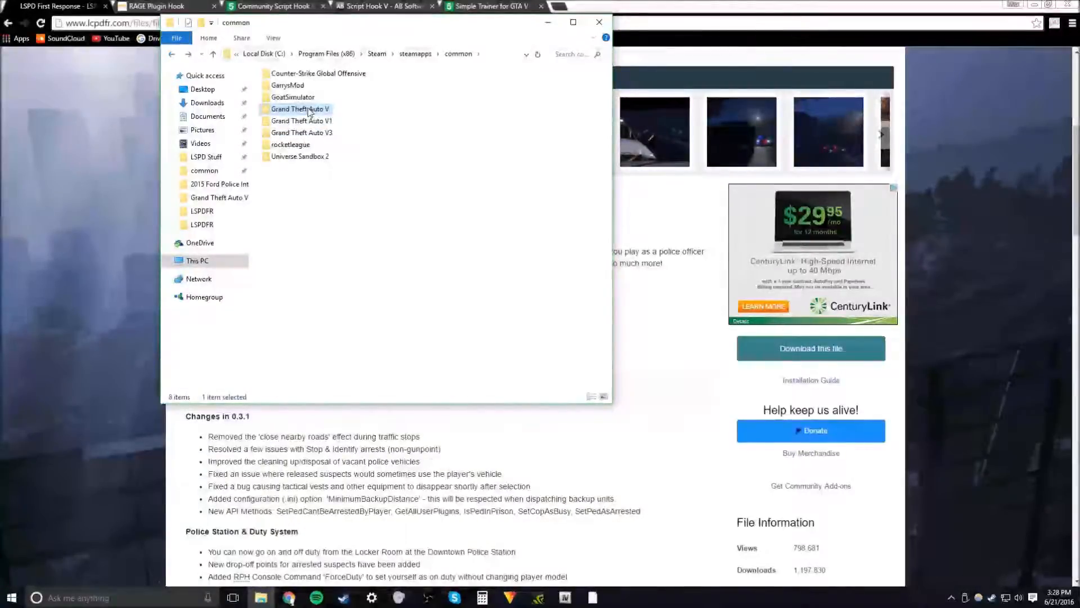
left_click(254, 124)
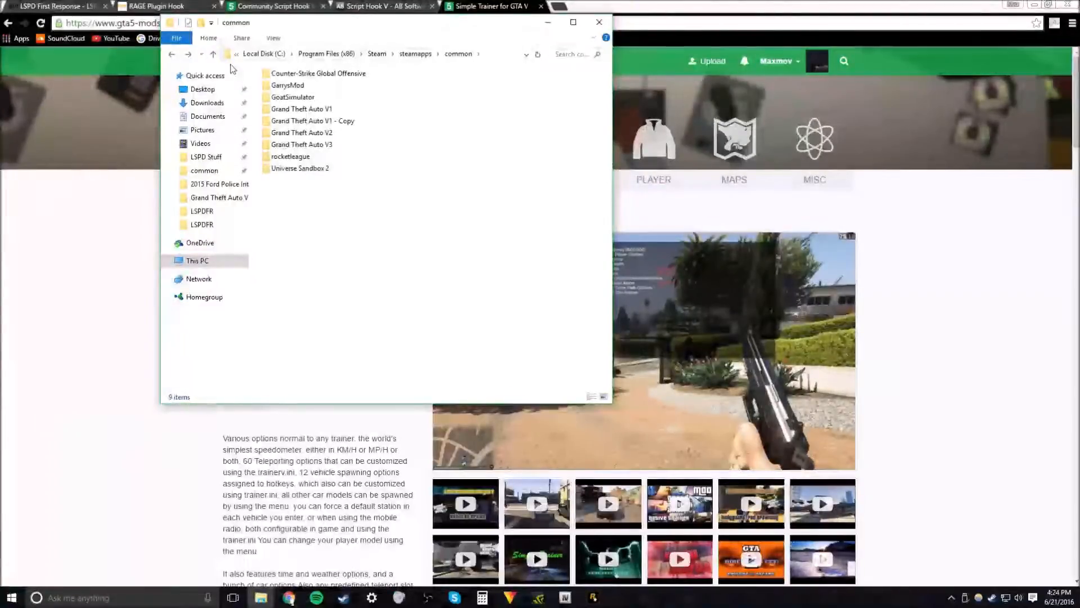
double_click(327, 110)
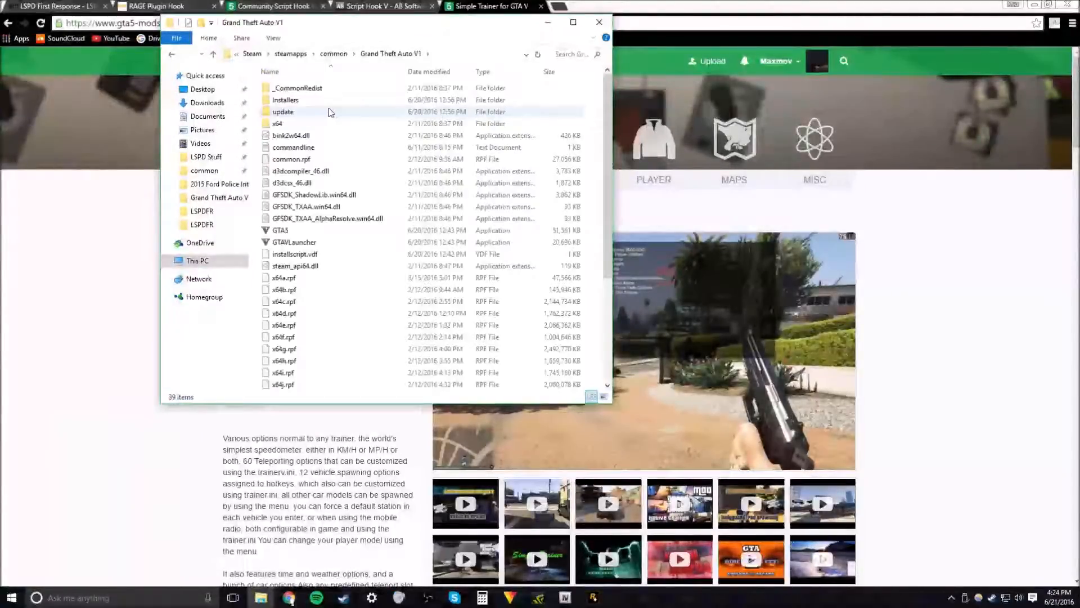
- Look through the files in the Grand Theft Auto V1 folder and return to the common folder
scroll(608, 100, "down", 1)
mouse_move(608, 100)
left_mouse_down()
mouse_move(609, 198)
mouse_move(610, 83)
left_mouse_up()
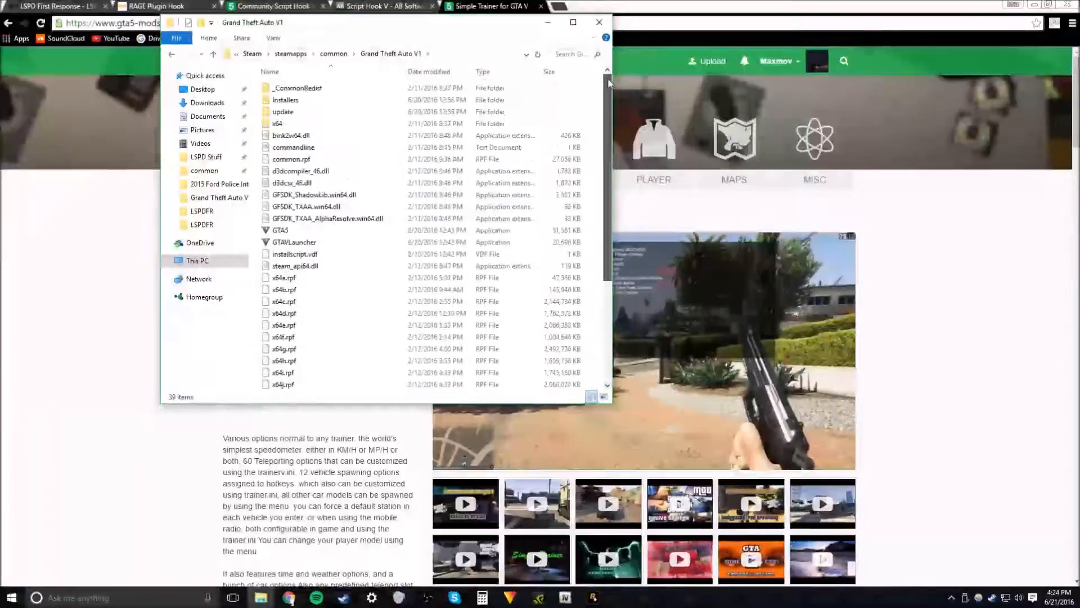
scroll(366, 241, "down", 3)
scroll(366, 240, "up", 3)
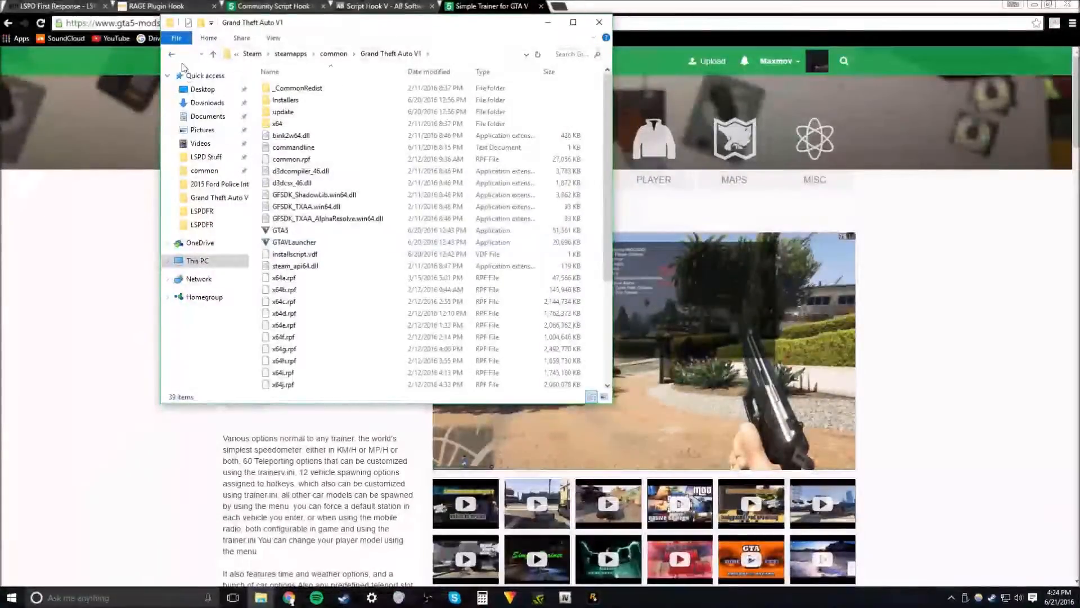
left_click(172, 55)
- Examine the contents of the Grand Theft Auto V1 - Copy folder and go back to the common folder
double_click(310, 122)
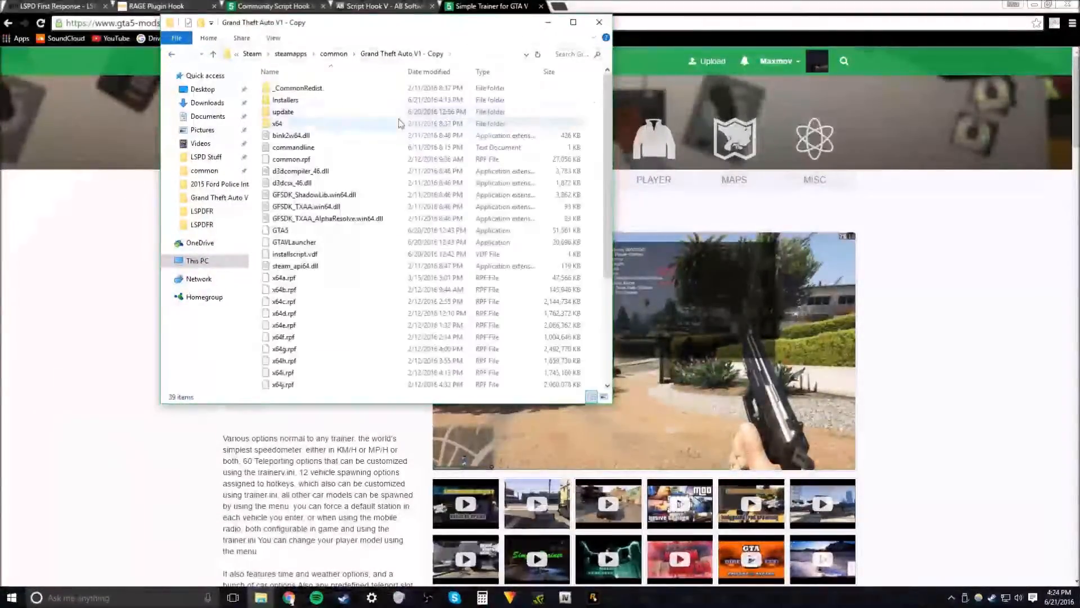
mouse_move(607, 95)
left_mouse_down()
mouse_move(609, 197)
mouse_move(612, 92)
left_mouse_up()
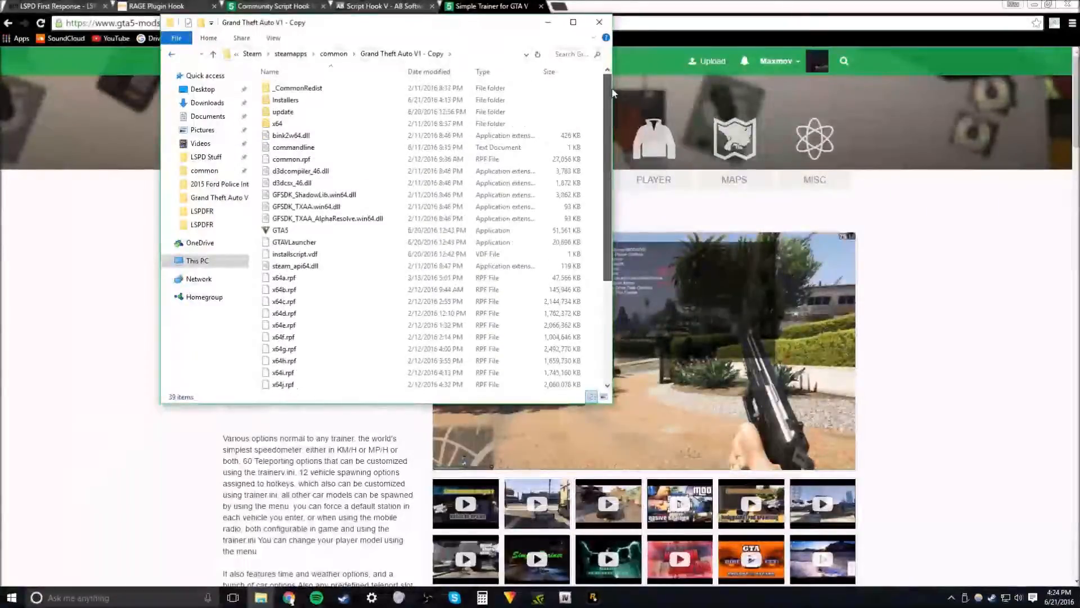
scroll(309, 306, "down", 4)
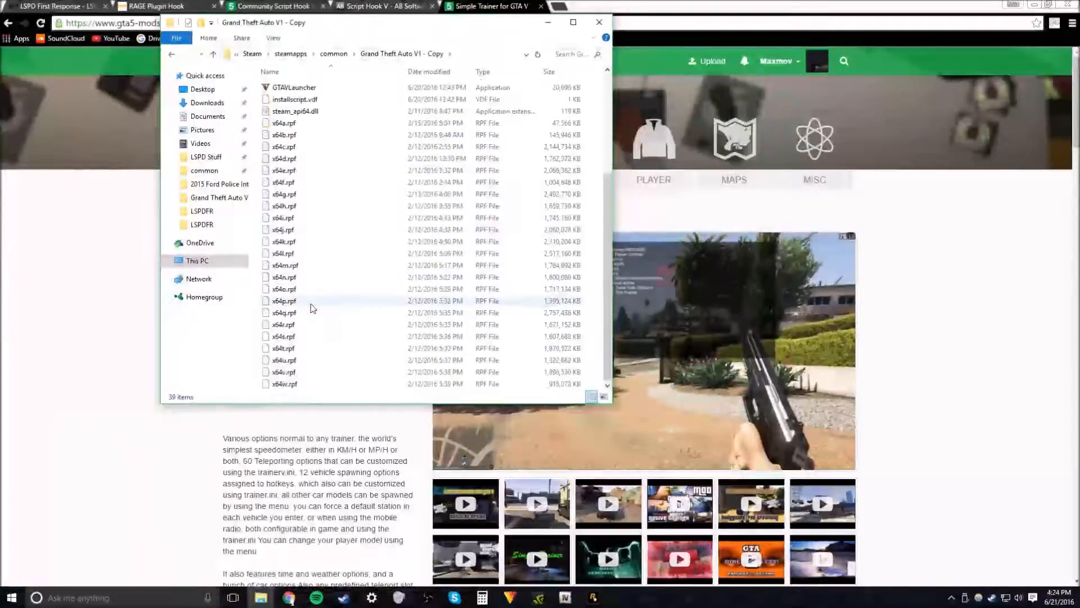
scroll(310, 308, "up", 4)
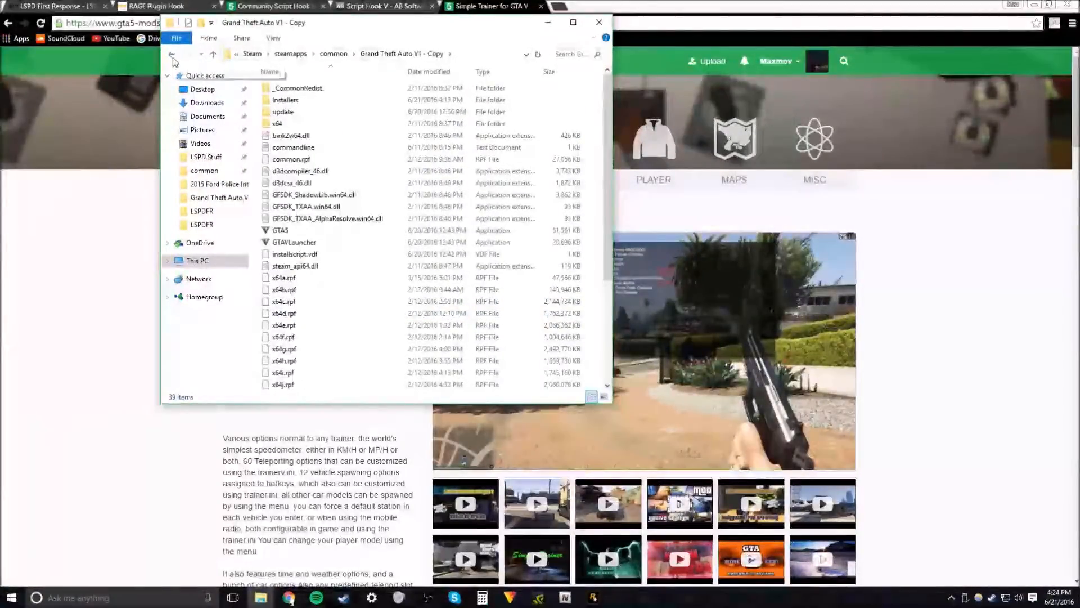
left_click(173, 57)
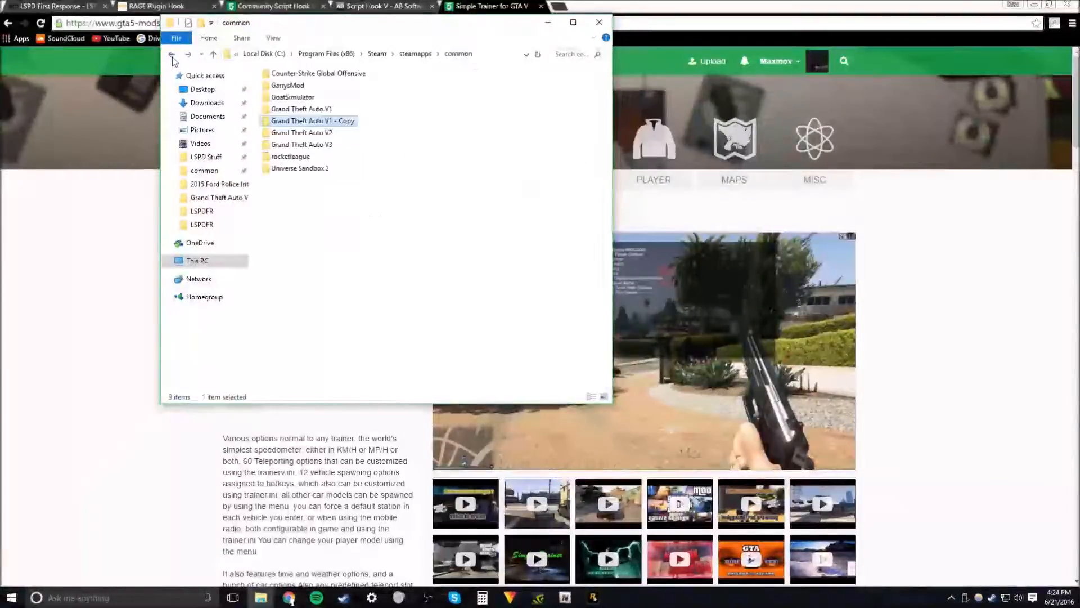
double_click(329, 118)
scroll(332, 131, "down", 4)
scroll(326, 133, "up", 4)
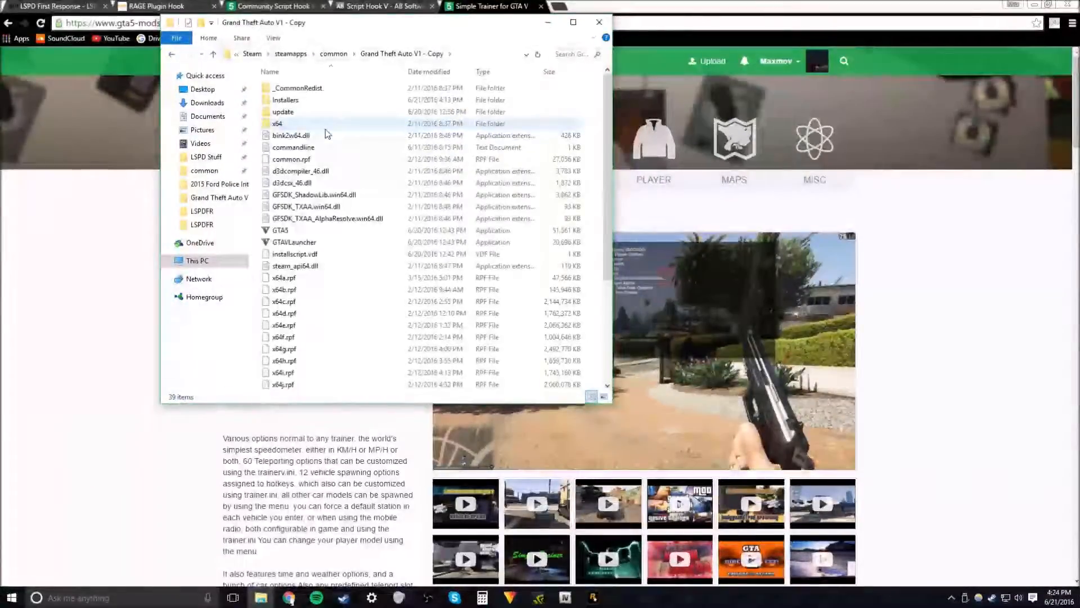
left_click(173, 55)
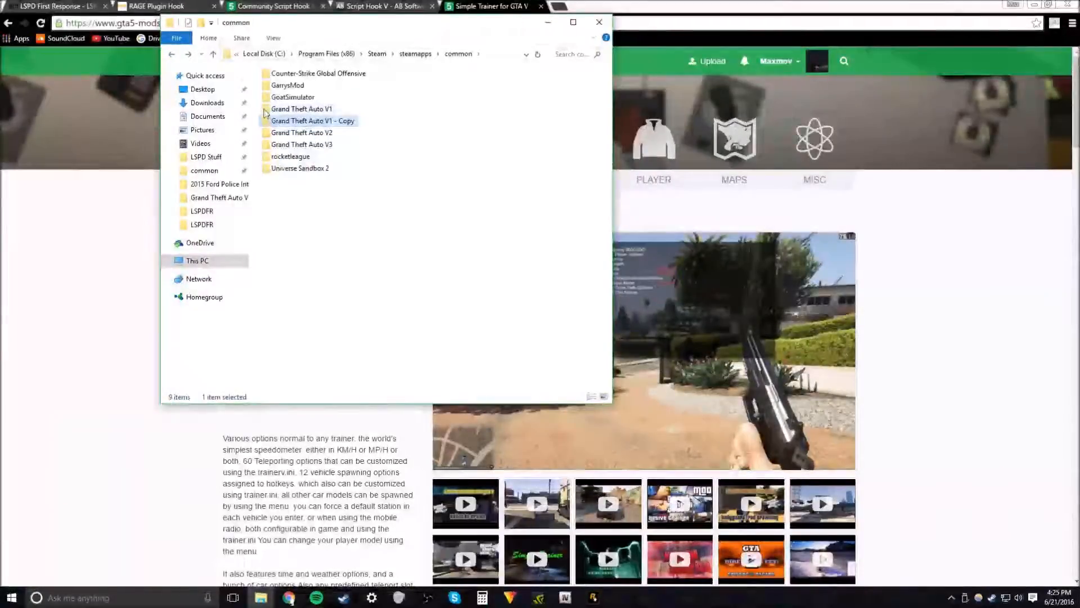
- Compare the contents of the Grand Theft Auto V1 folder with its copy, ending in the common folder
left_click_drag(259, 108, 273, 121)
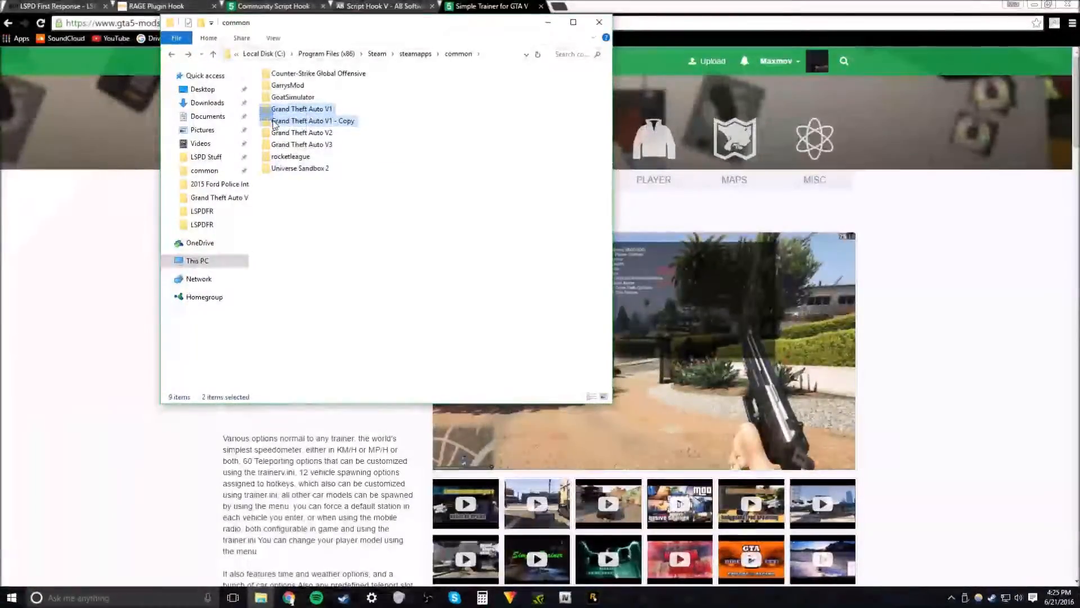
left_click(301, 285)
double_click(302, 110)
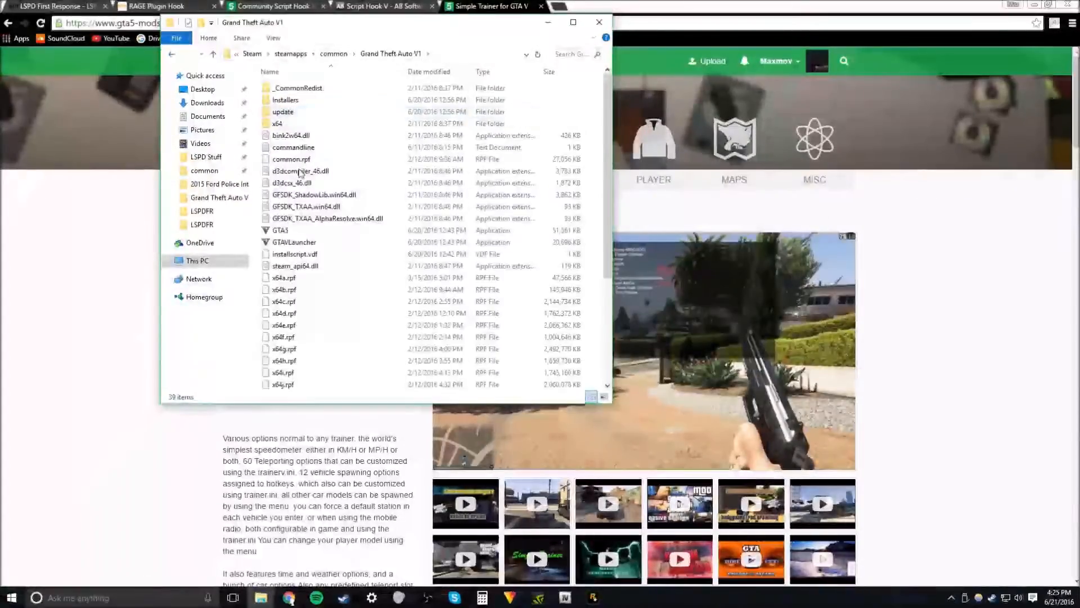
scroll(313, 261, "down", 5)
scroll(313, 261, "up", 5)
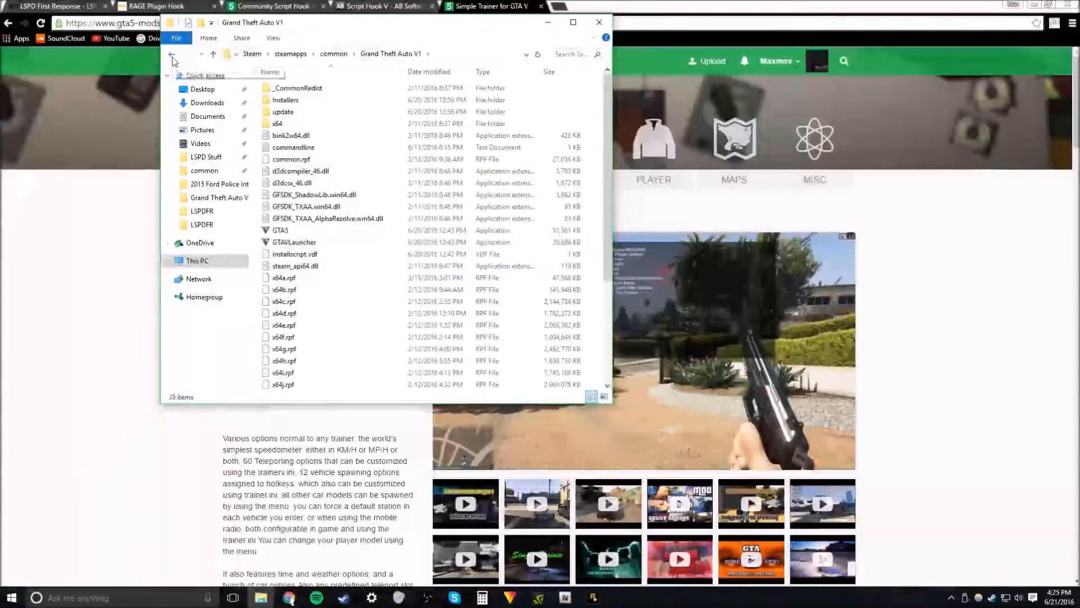
left_click(172, 55)
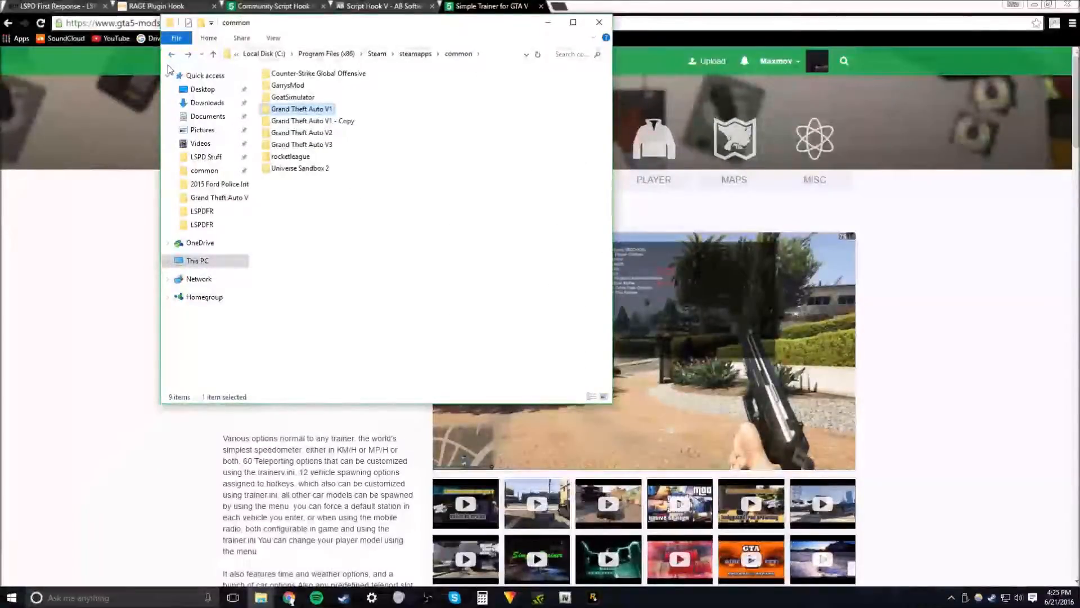
double_click(313, 121)
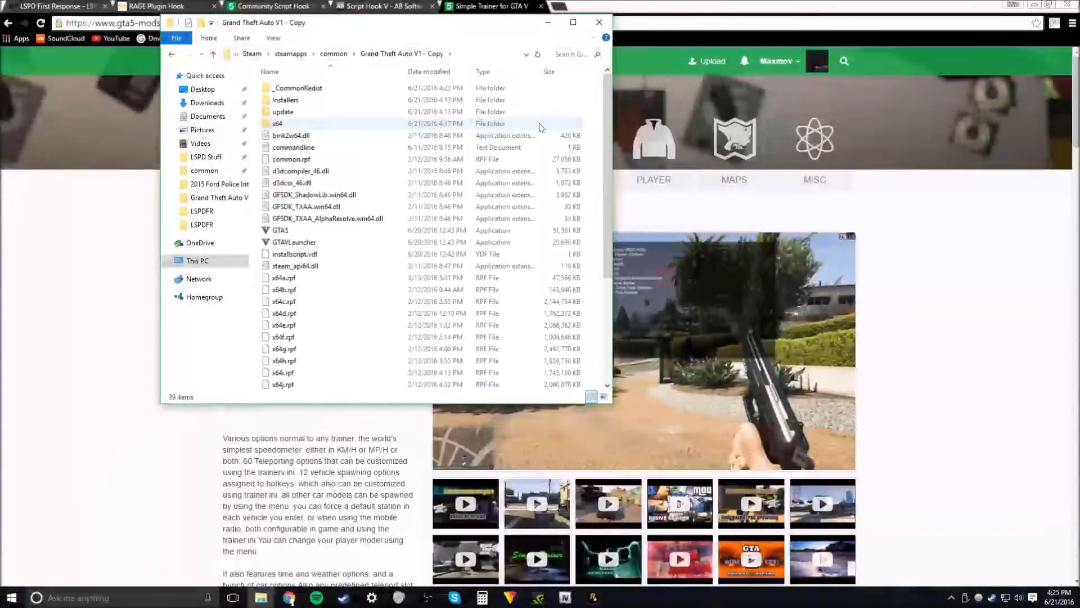
mouse_move(610, 114)
left_mouse_down()
mouse_move(609, 220)
mouse_move(610, 113)
left_mouse_up()
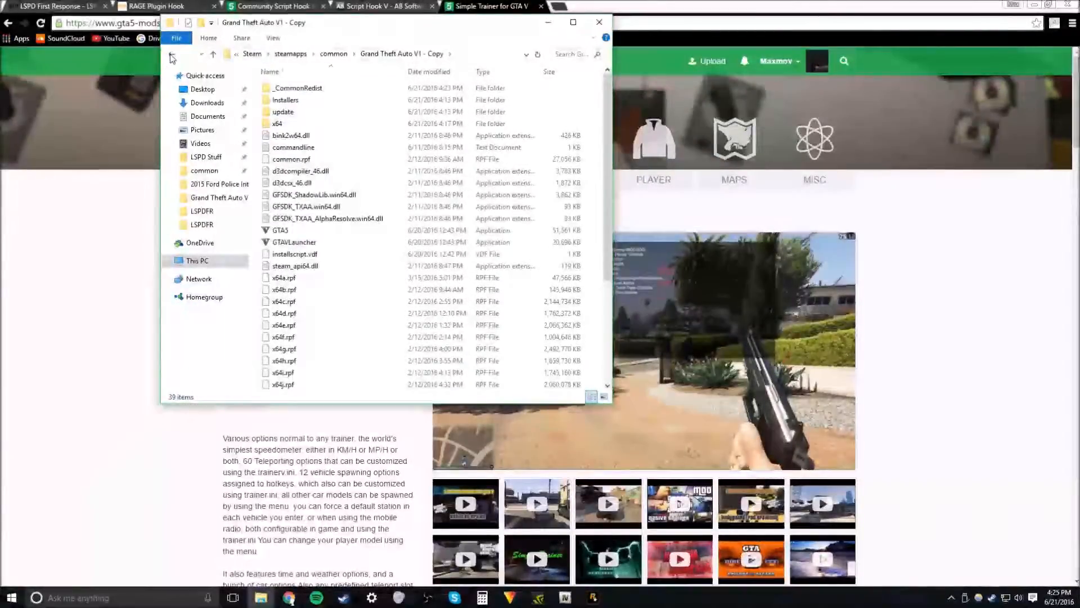
key("BackSpace")
- Rename the Grand Theft Auto V1 - Copy folder to Grand Theft Auto V1 tutorial
right_click(345, 125)
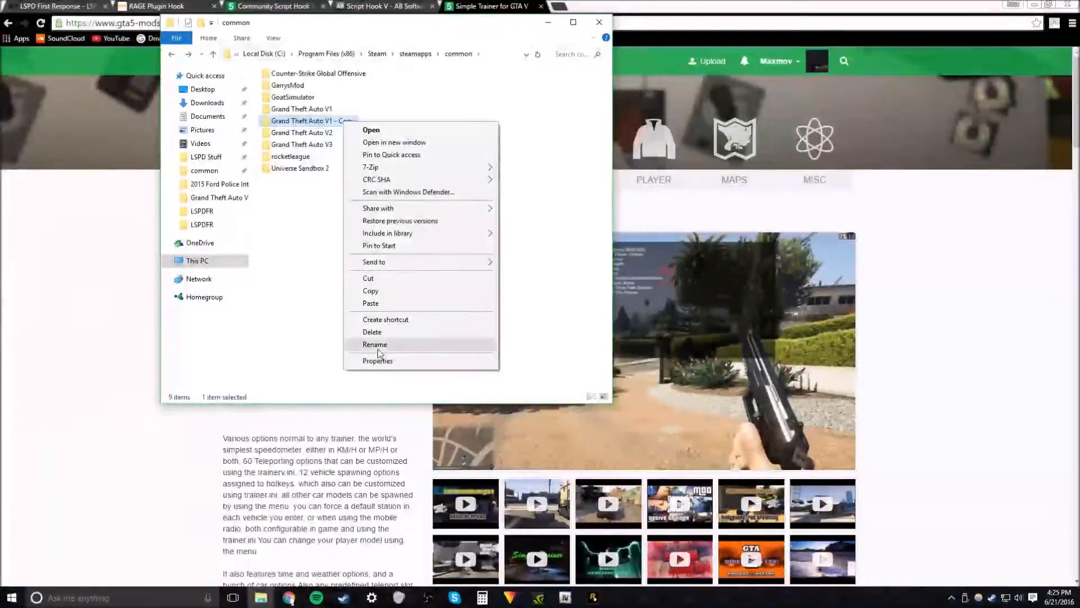
left_click(375, 344)
left_click(360, 123)
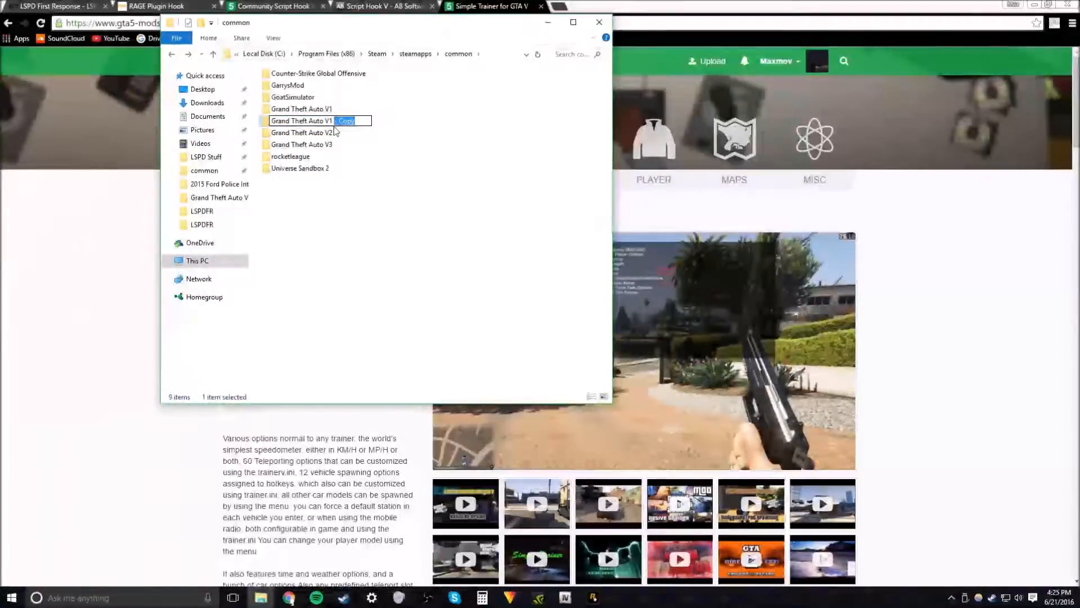
type("uto")
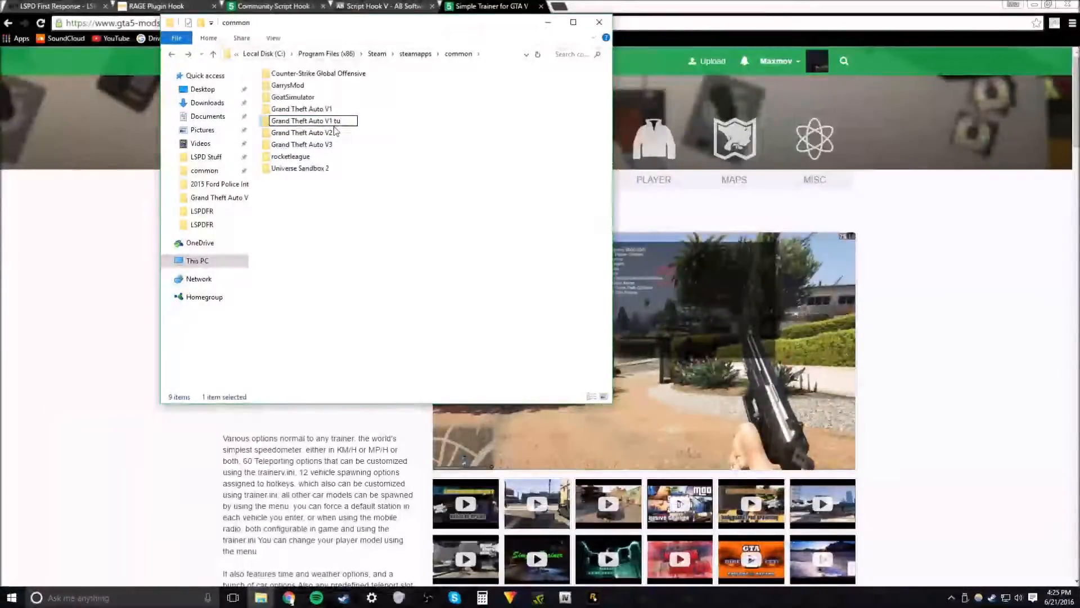
type("rial")
key("Return")
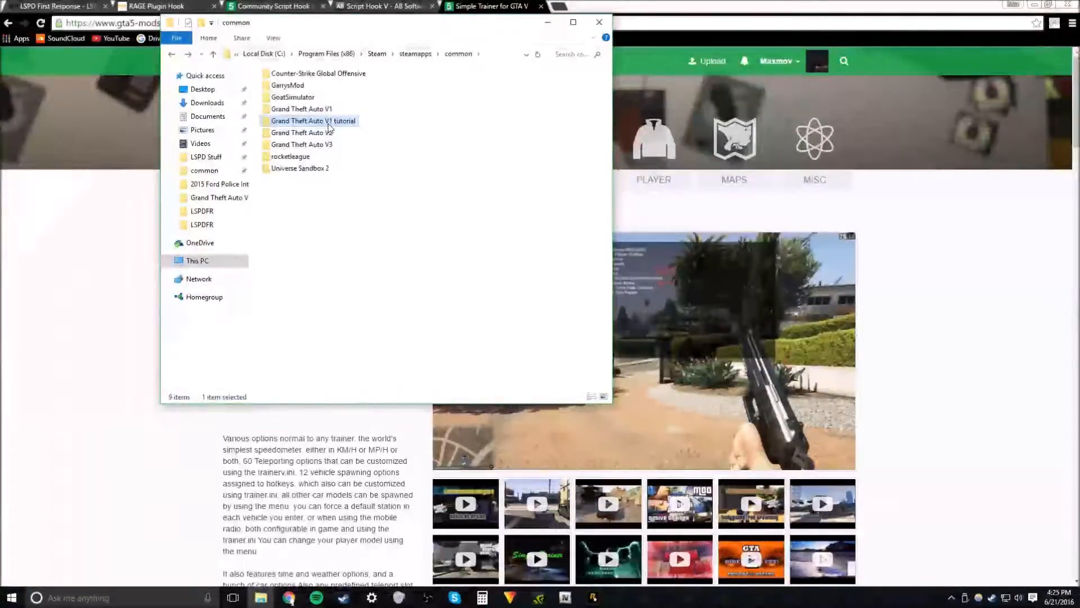
- Open the Grand Theft Auto V1 tutorial folder and examine its full list of game files
double_click(329, 126)
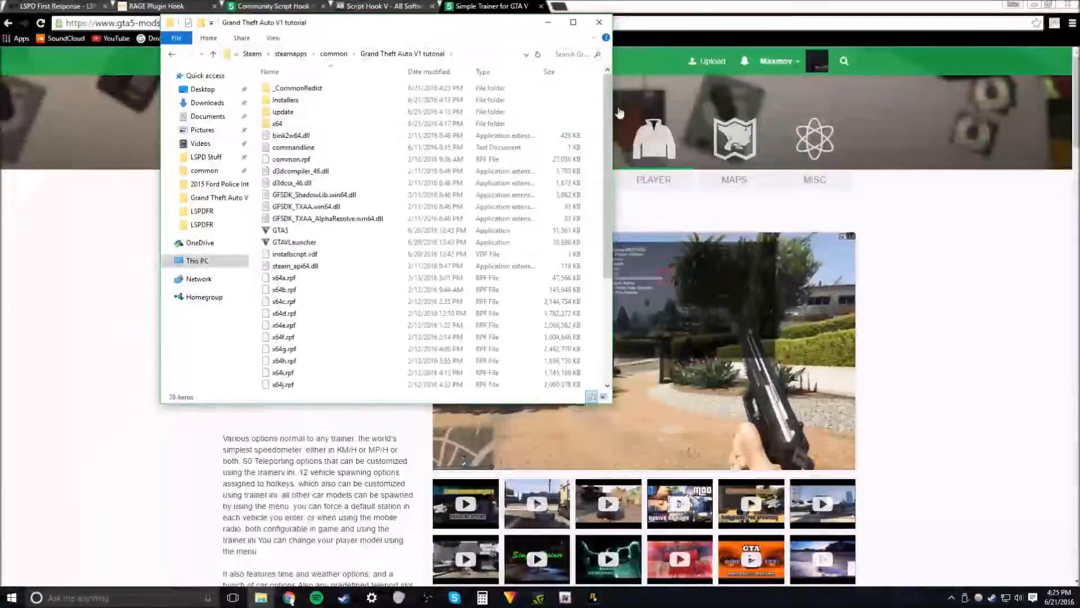
scroll(611, 125, "down", 1)
scroll(610, 125, "down", 4)
scroll(608, 101, "up", 5)
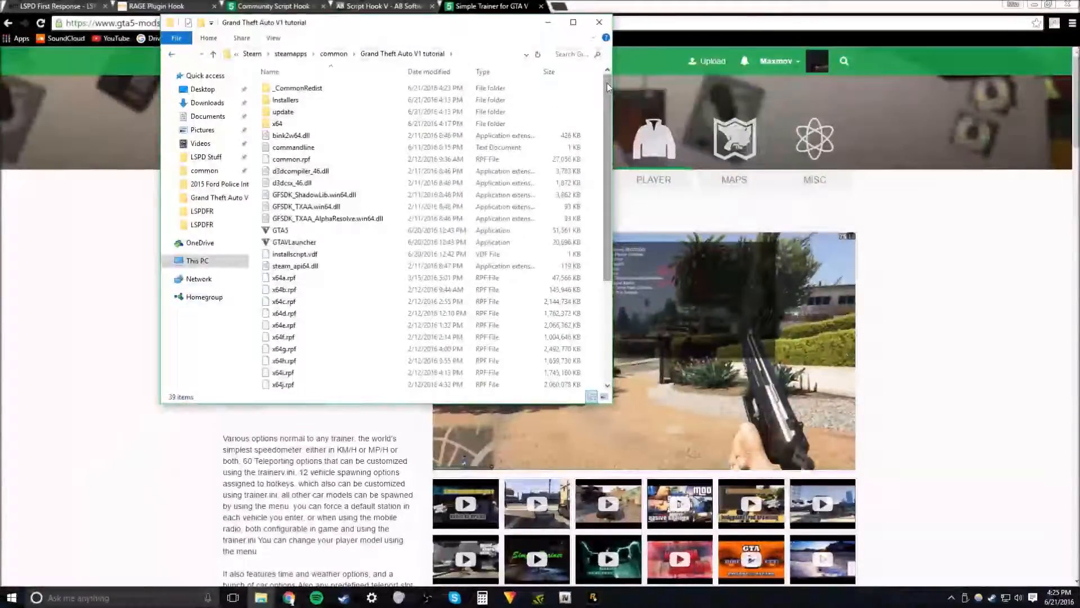
scroll(607, 88, "down", 5)
scroll(608, 87, "up", 5)
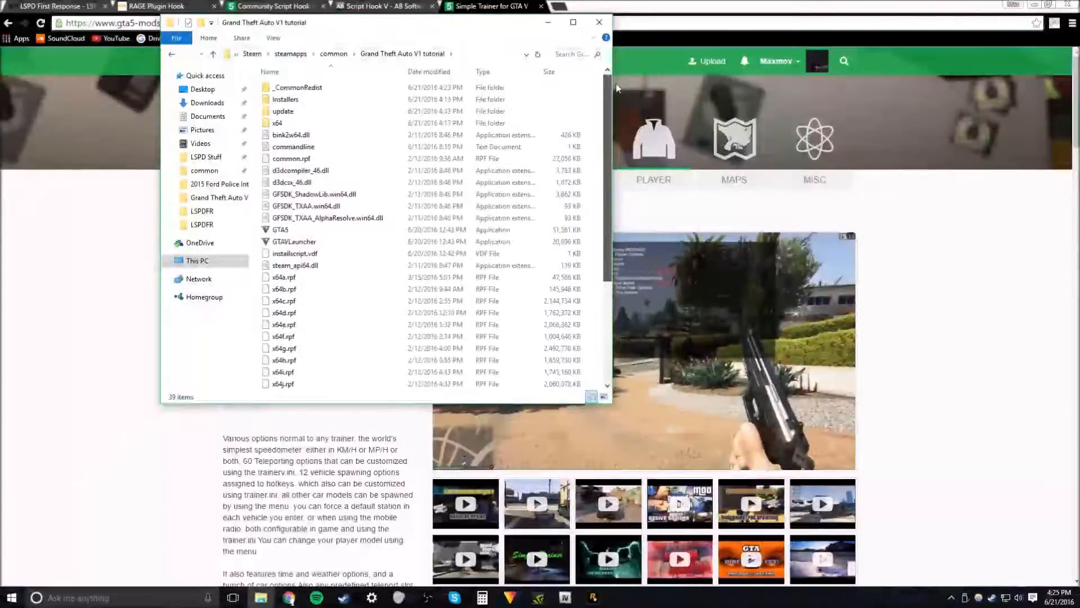
scroll(311, 224, "down", 4)
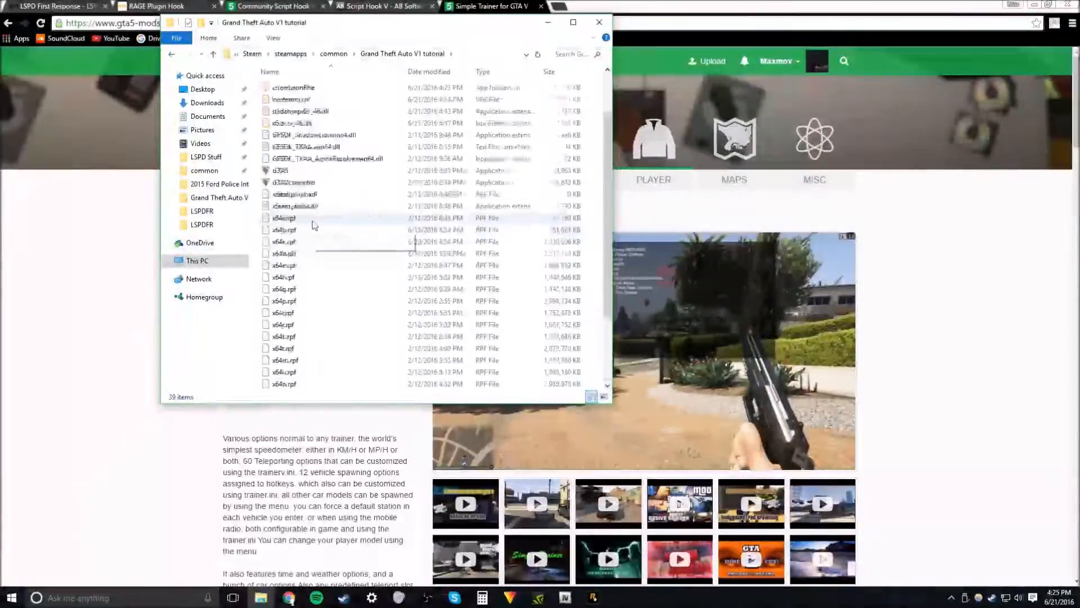
scroll(312, 222, "up", 4)
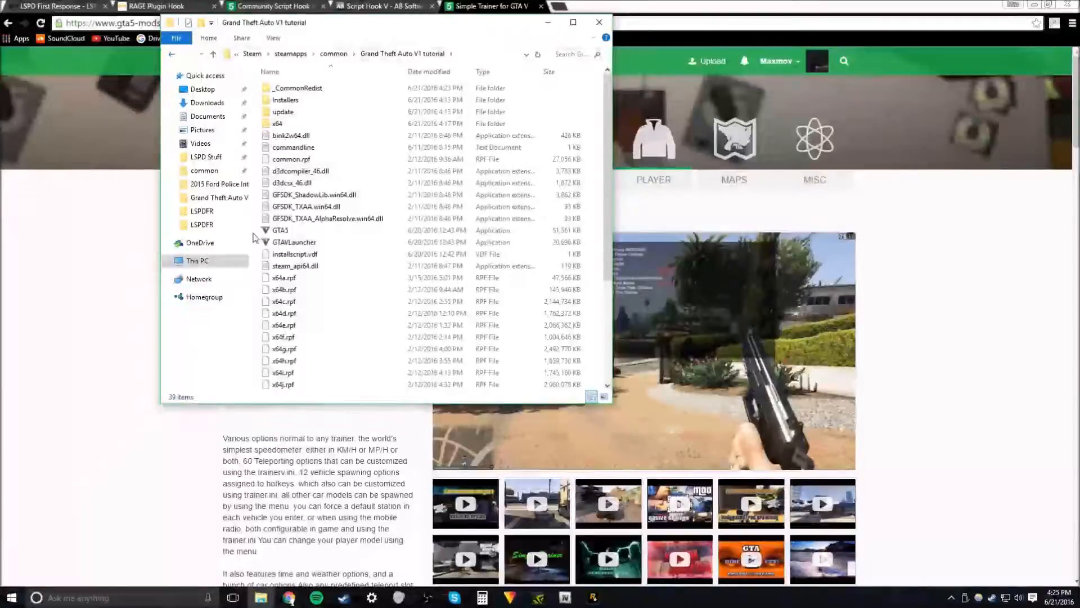
scroll(279, 309, "down", 4)
scroll(281, 315, "up", 4)
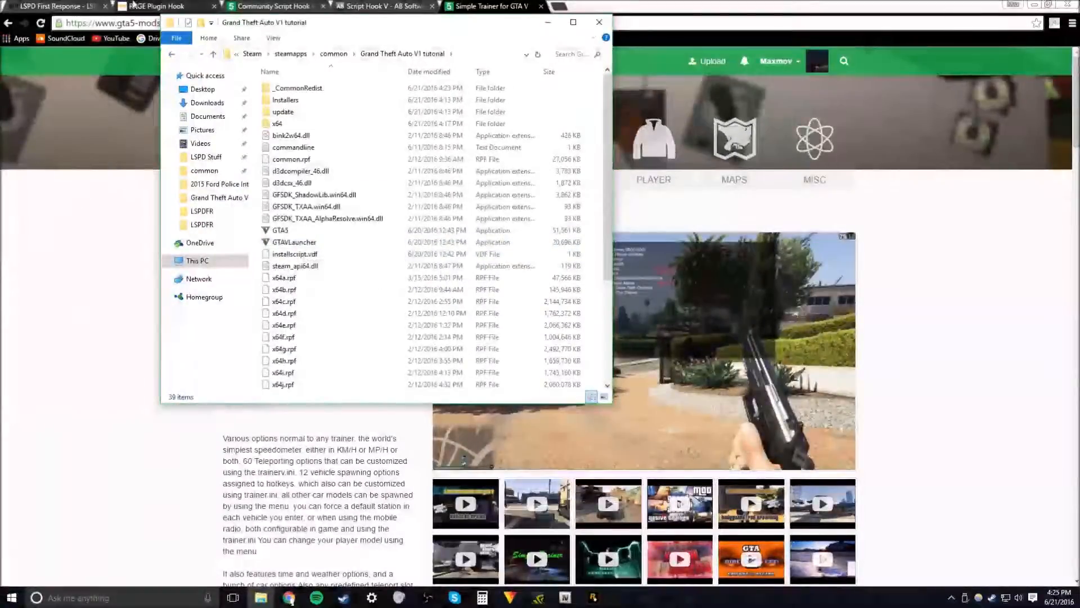
- Switch to the open LSPDFR 031 Manual Install folder window and select the RAGEPluginHook application
mouse_move(261, 597)
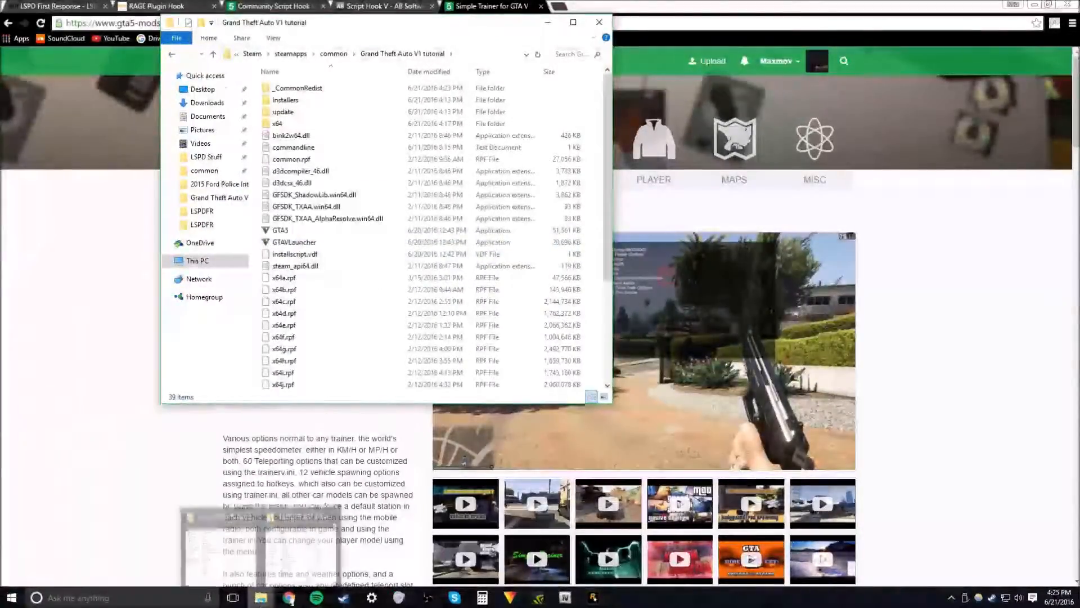
left_click(307, 541)
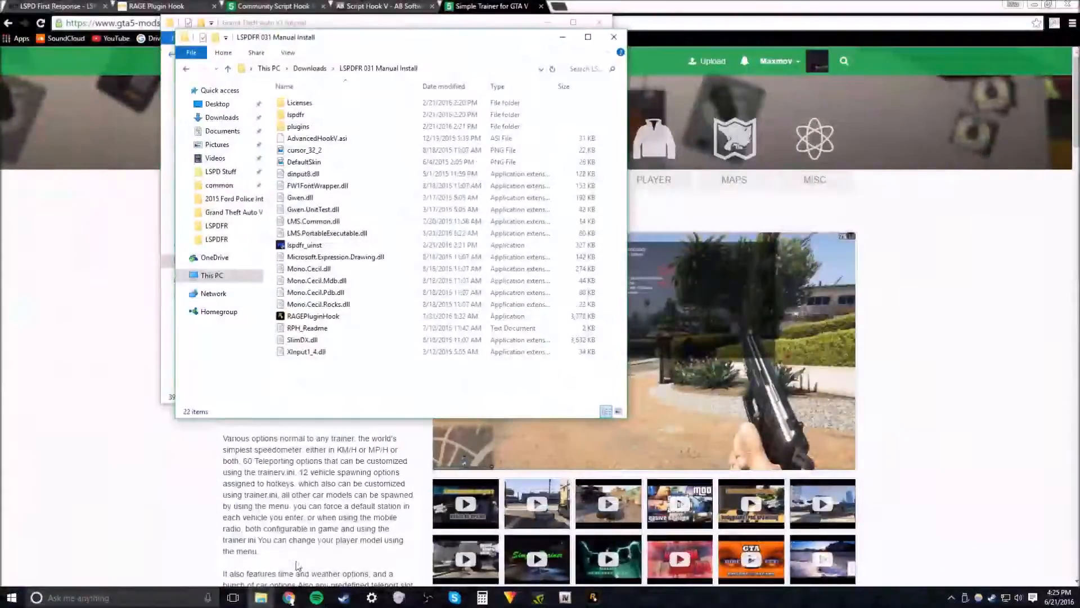
left_click(310, 318)
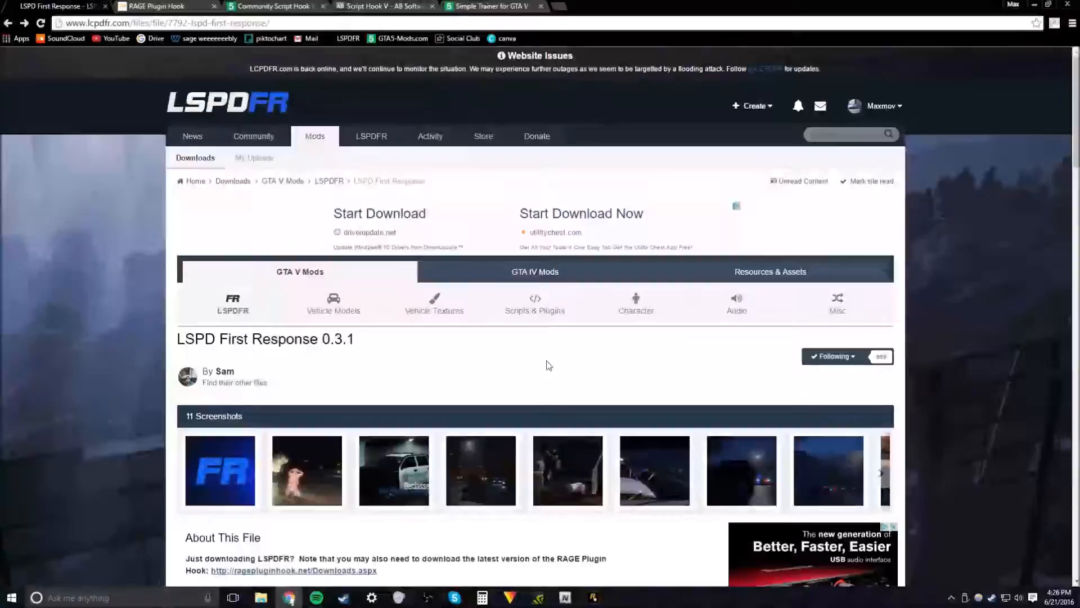
- Review the LSPD First Response 0.3.1 page in the web browser and show the RAGE Plugin Hook downloads page
scroll(549, 365, "down", 10)
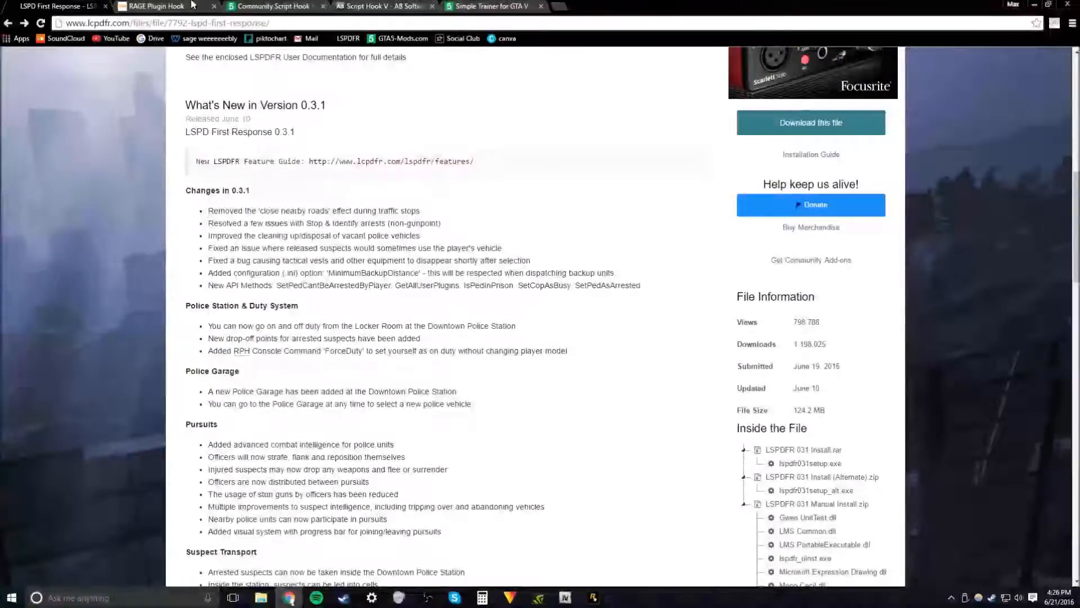
left_click(163, 6)
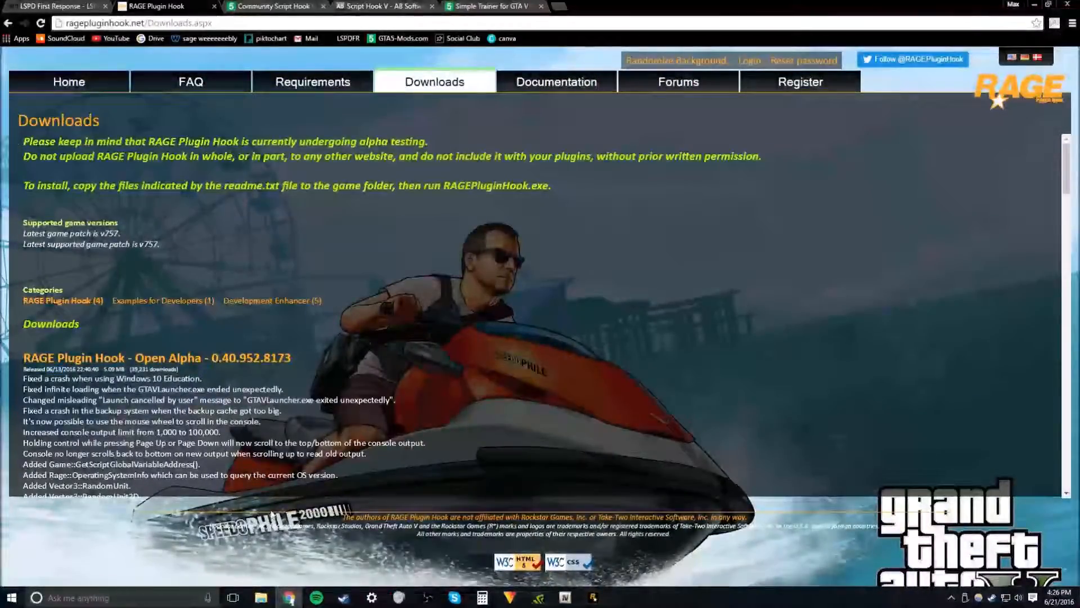
- Copy everything in the LSPDFR 031 Manual Install folder except the Licenses folder and the RPH_Readme file
mouse_move(261, 598)
left_click(291, 563)
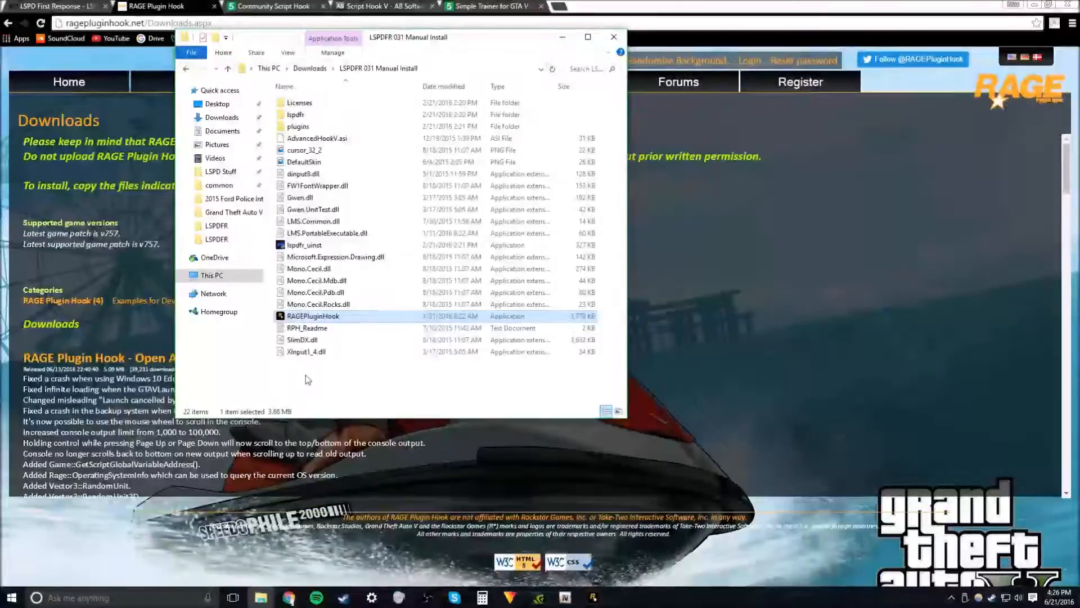
left_click_drag(318, 385, 309, 115)
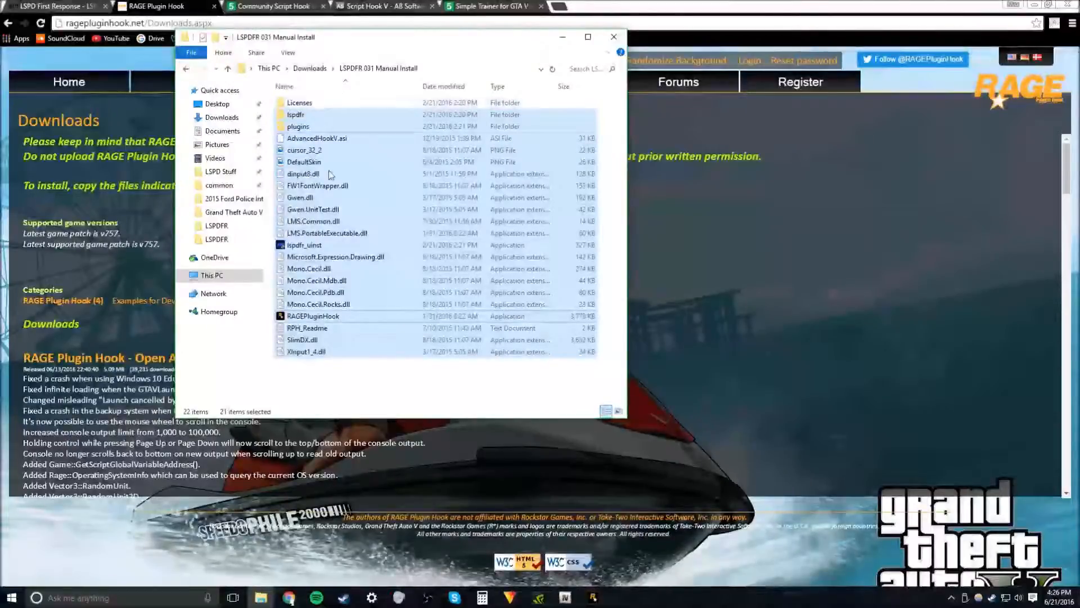
left_click(324, 330, "ctrl")
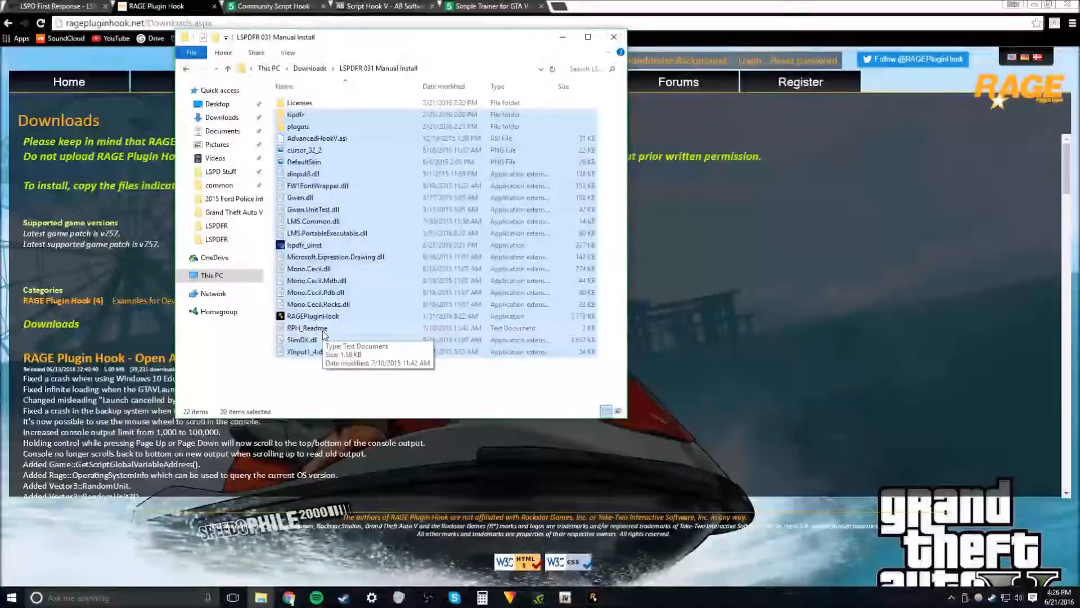
right_click(344, 252)
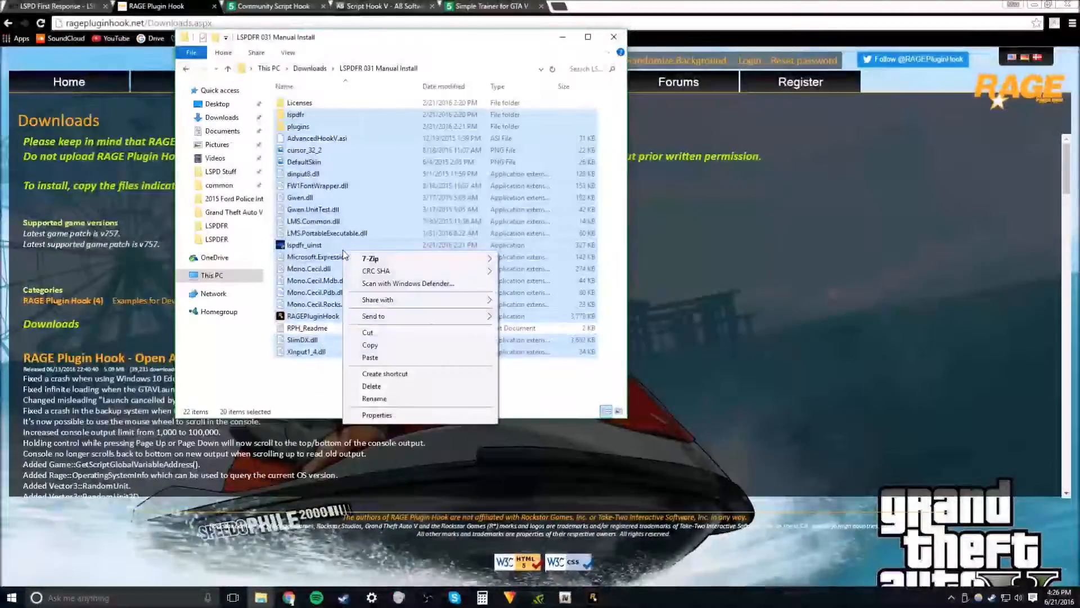
left_click(371, 346)
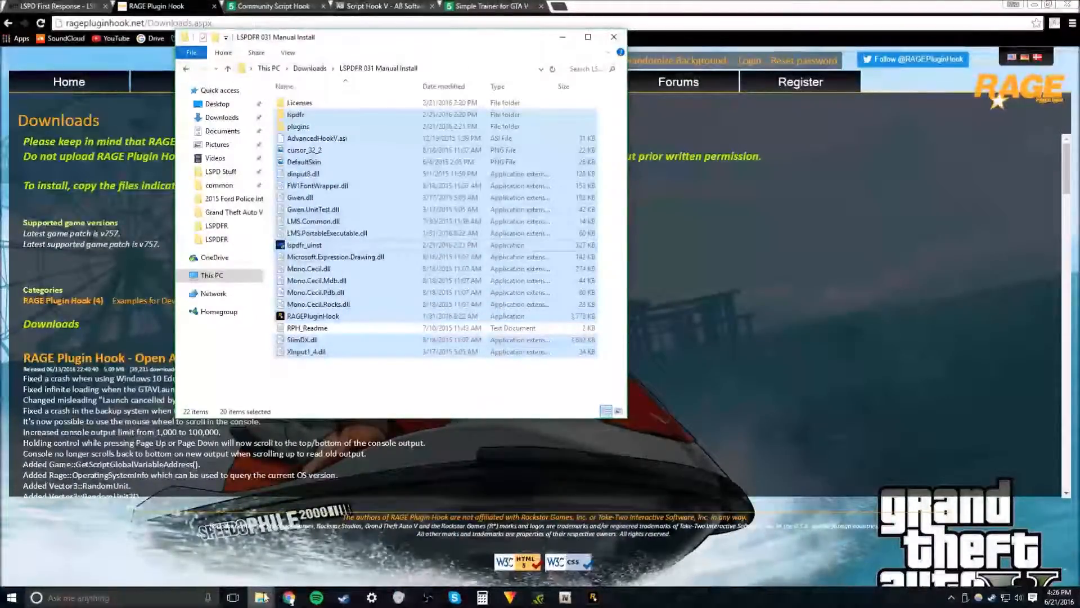
- Paste the copied LSPDFR manual install files into the Grand Theft Auto V1 tutorial folder and check the resulting file list
mouse_move(263, 598)
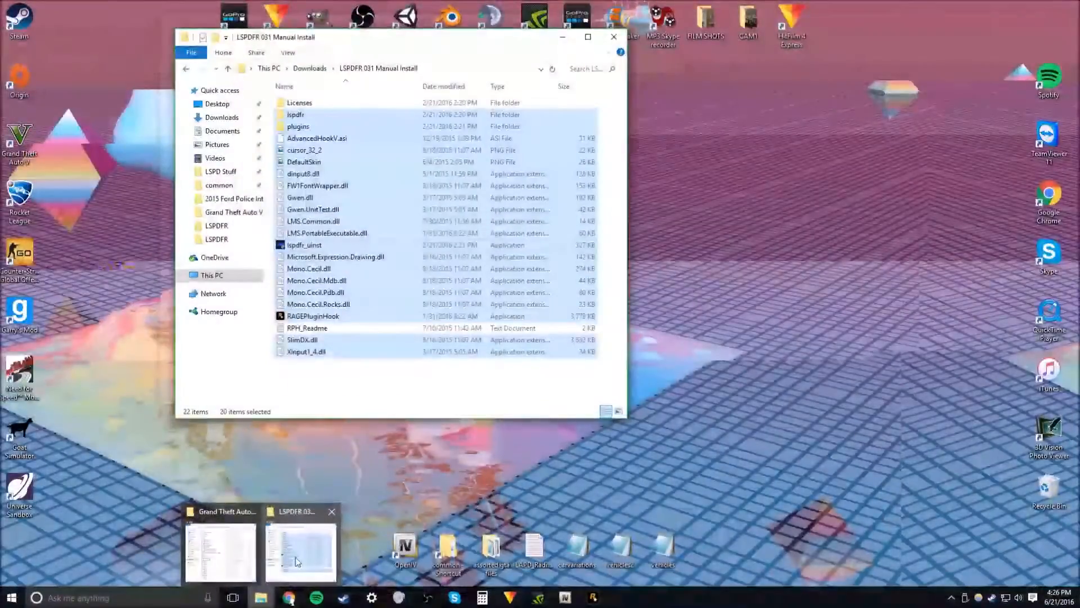
left_click(225, 548)
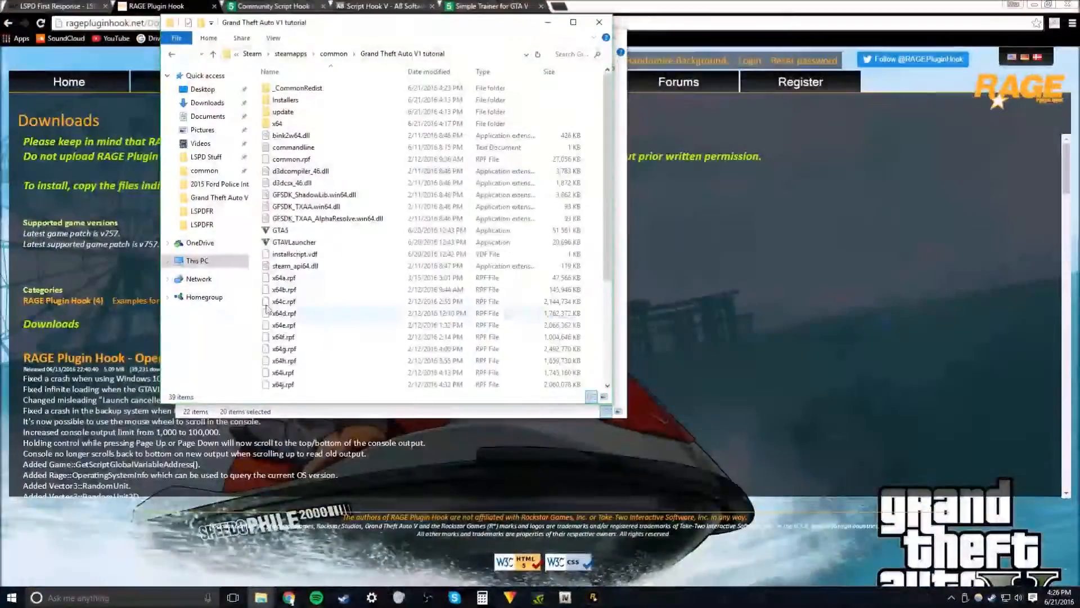
left_click(335, 54)
double_click(326, 125)
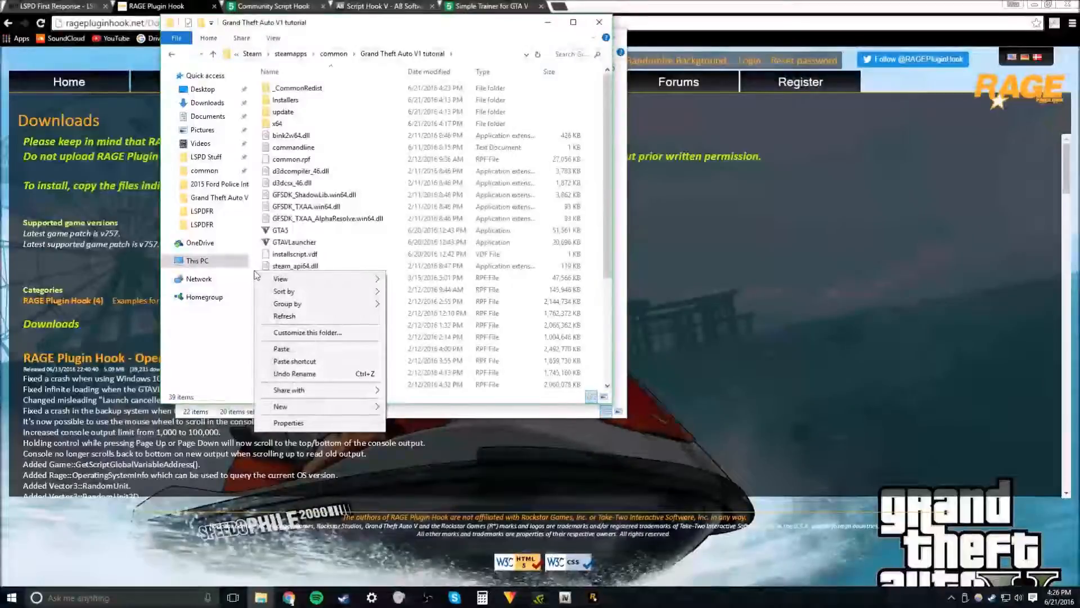
right_click(284, 114)
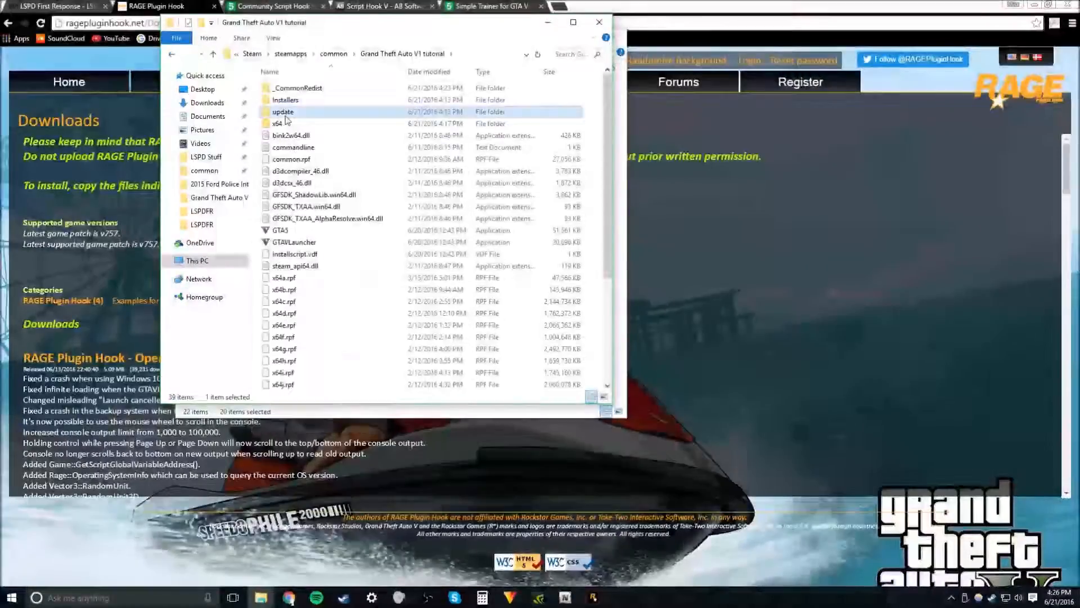
right_click(258, 300)
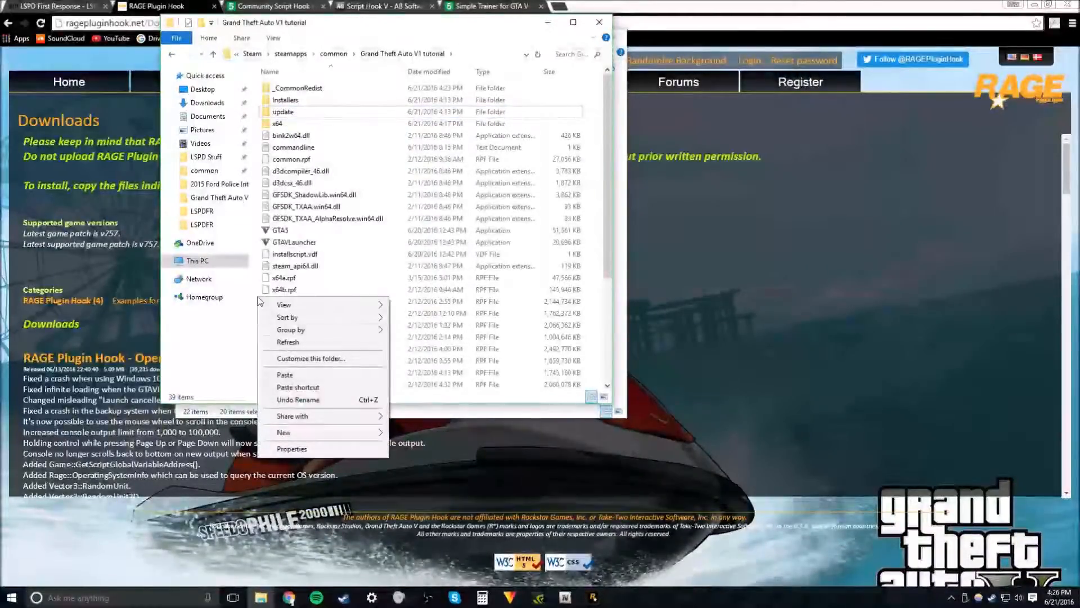
left_click(291, 381)
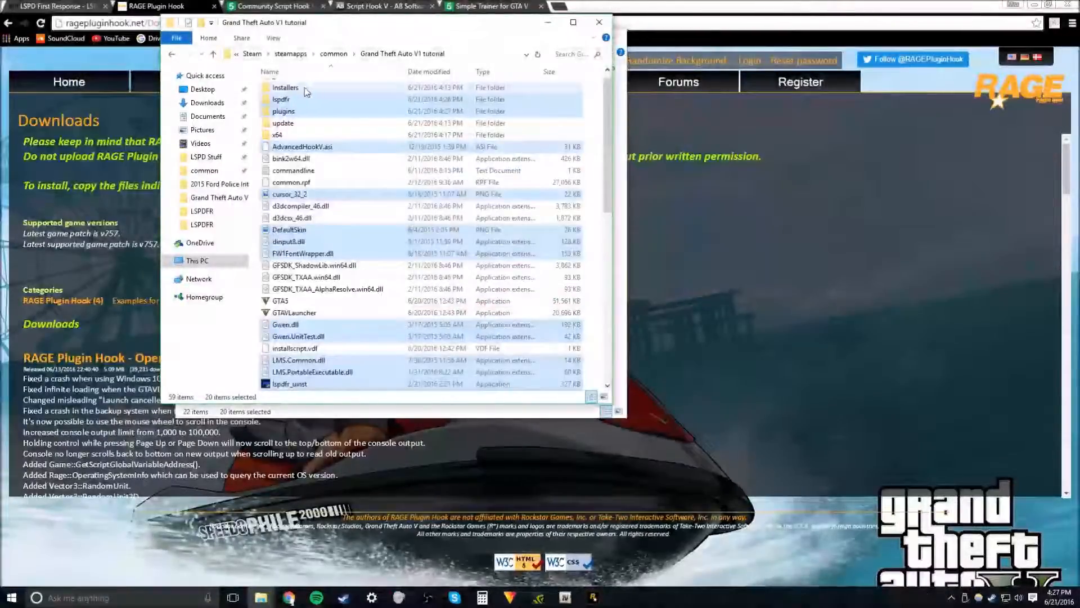
scroll(289, 337, "down", 2)
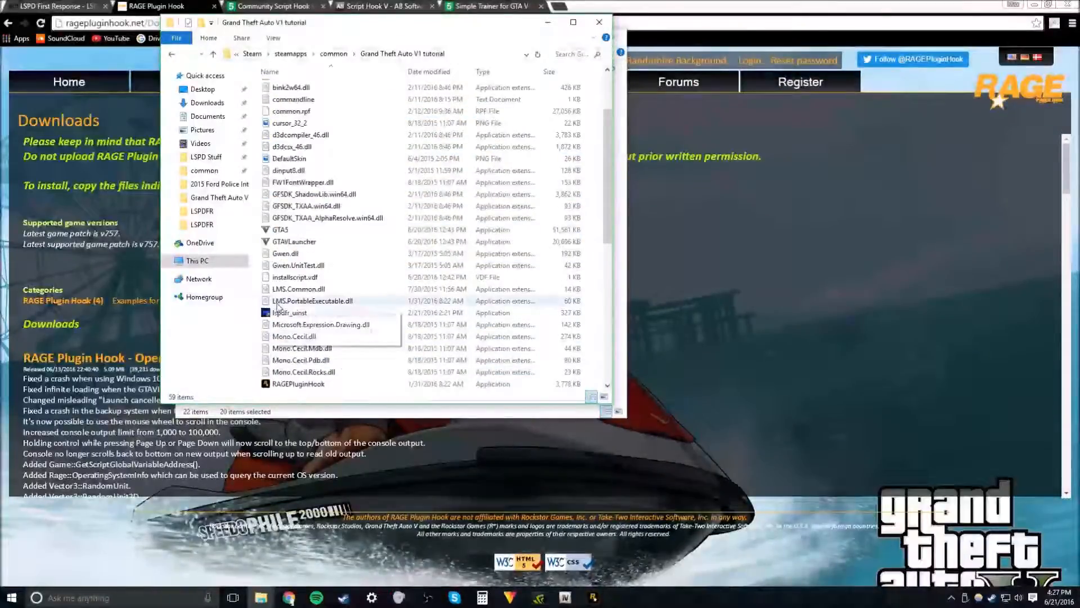
scroll(290, 341, "down", 5)
scroll(298, 346, "up", 8)
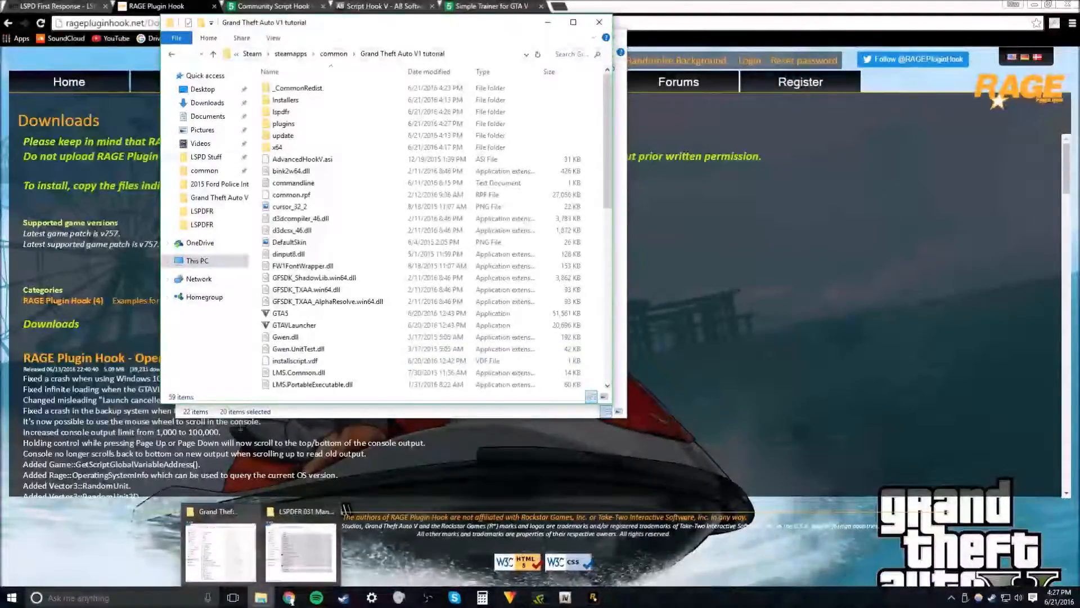
- Open the Downloads folder in a new file window and look inside the RAGEPluginHook_0_40_952_8173_ALPHA folder
left_click(88, 178)
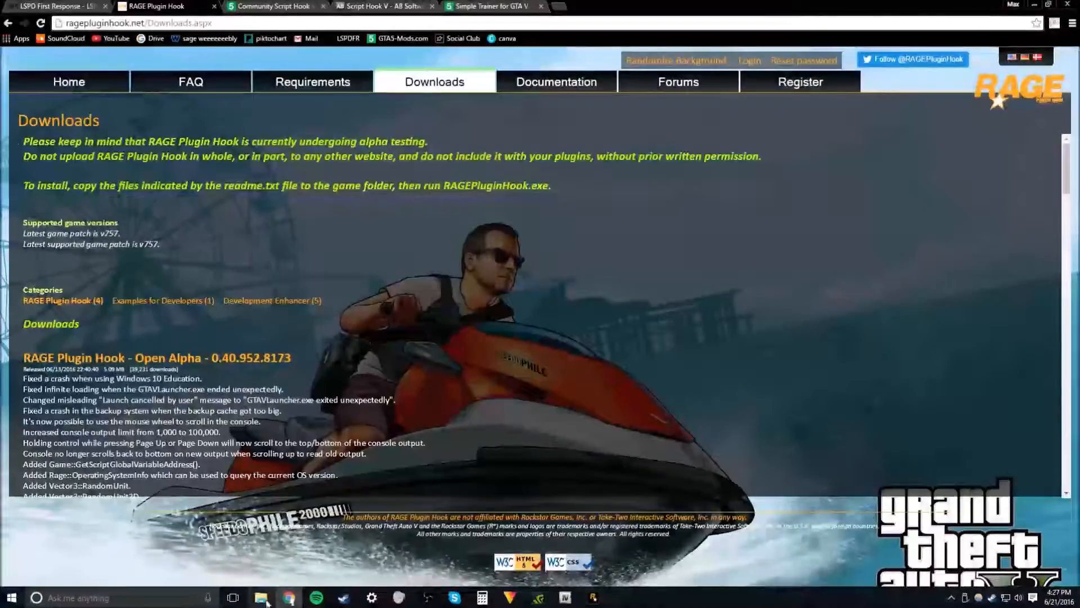
right_click(262, 598)
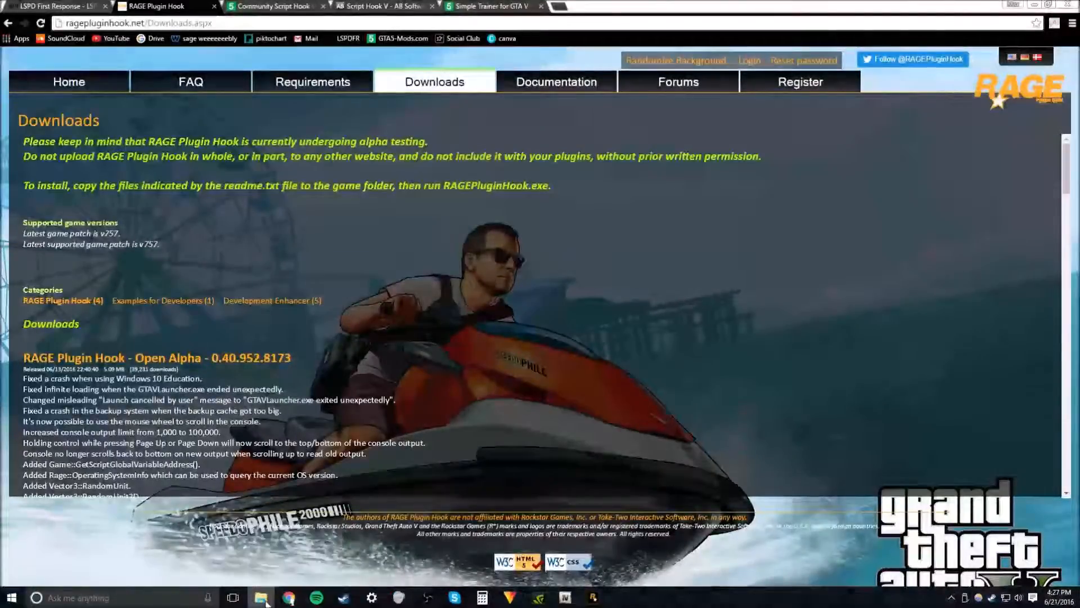
left_click(238, 329)
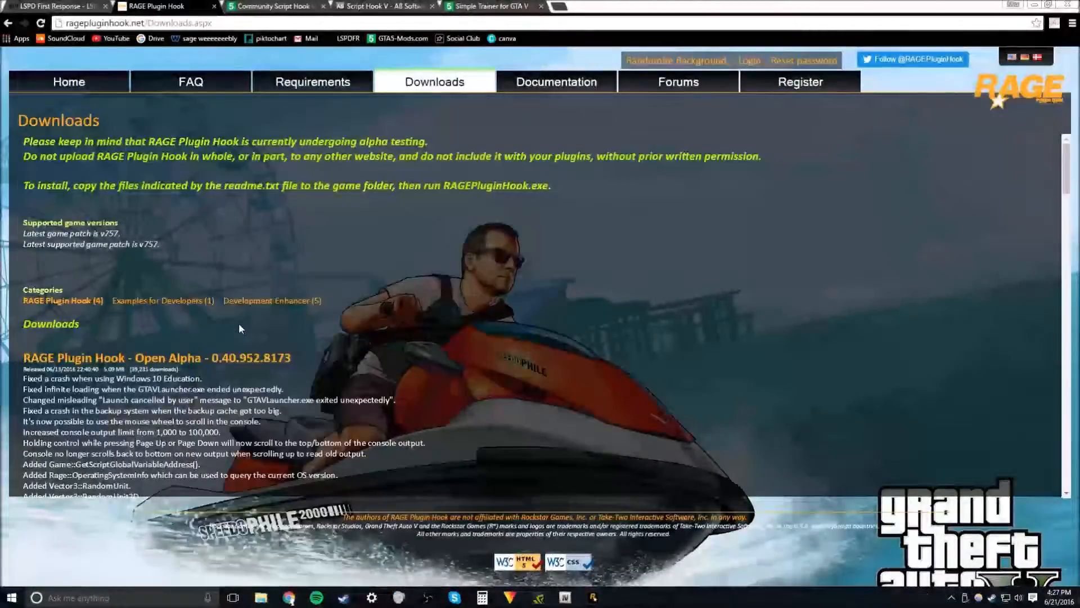
left_click(1042, 7)
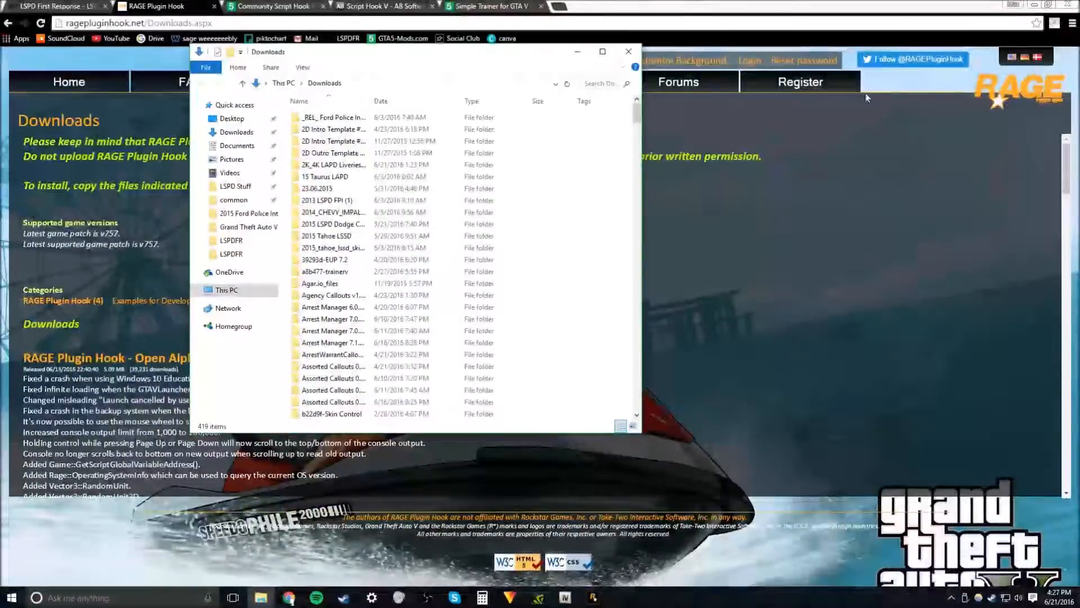
left_click_drag(637, 113, 632, 171)
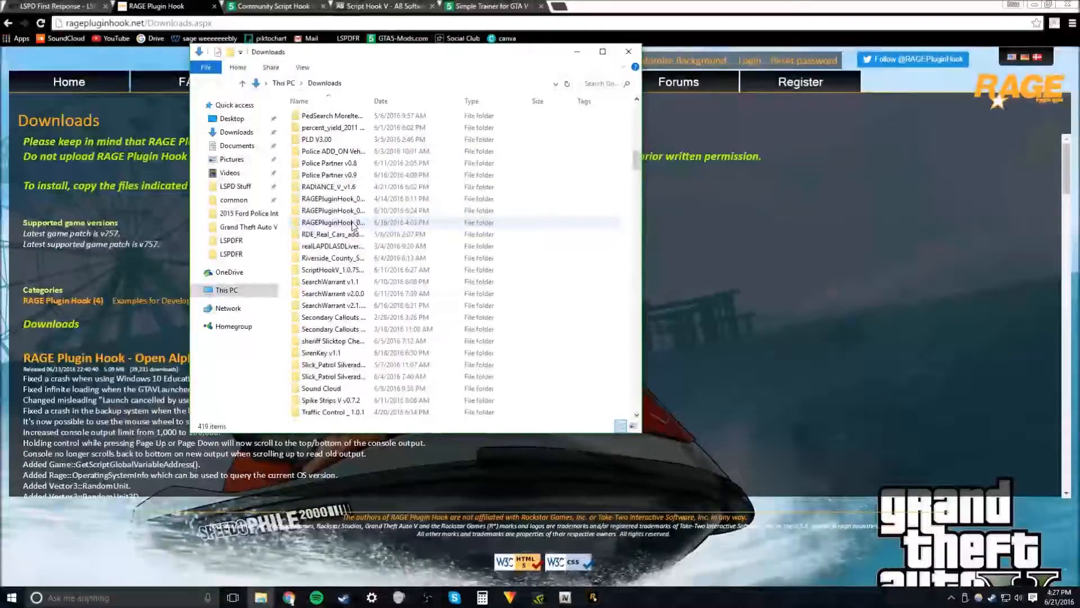
double_click(353, 222)
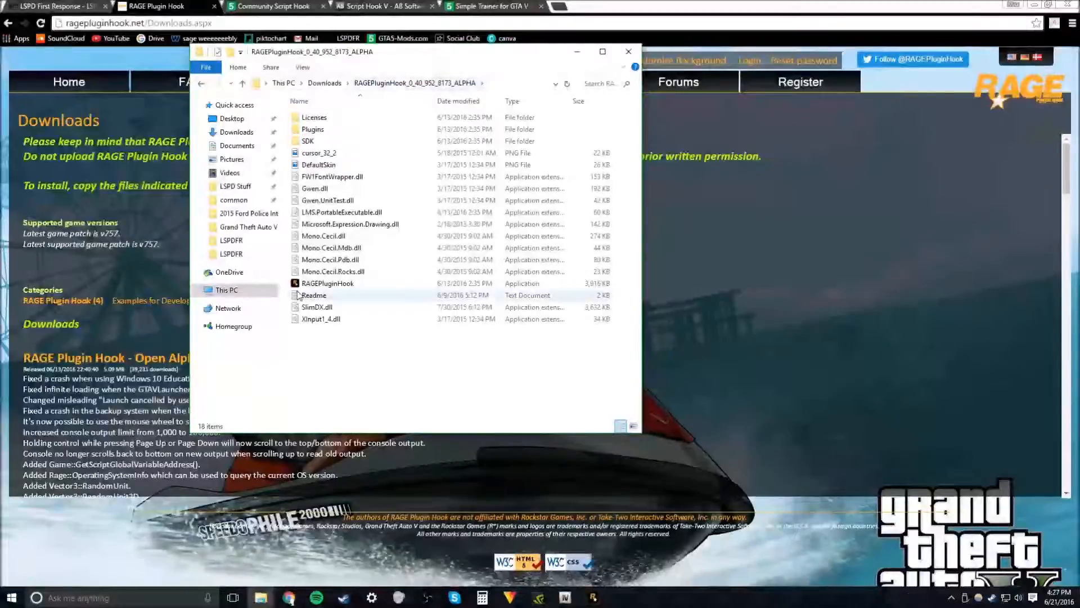
left_click(201, 83)
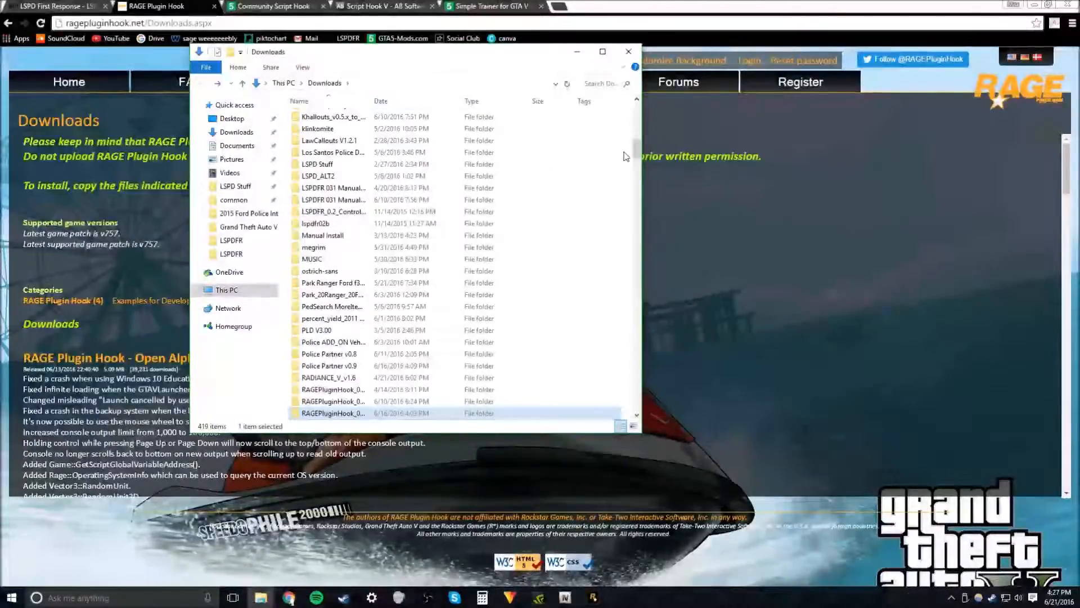
- Extract the RAGEPluginHook_0_40_952_8173_ALPHA zip archive with 7-Zip into its own folder within Downloads
left_click_drag(634, 148, 646, 406)
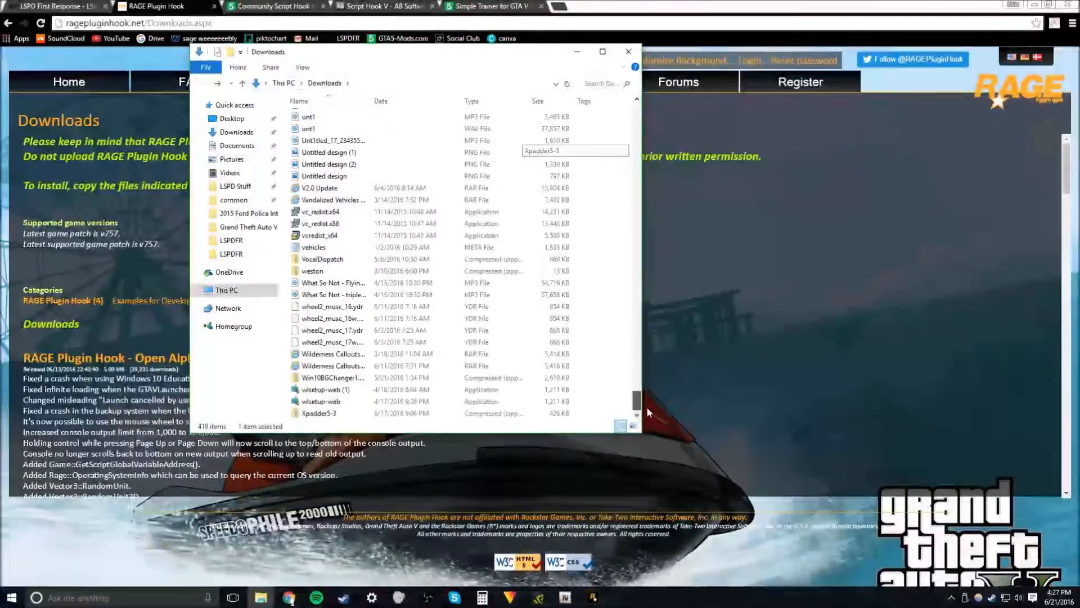
scroll(433, 296, "up", 15)
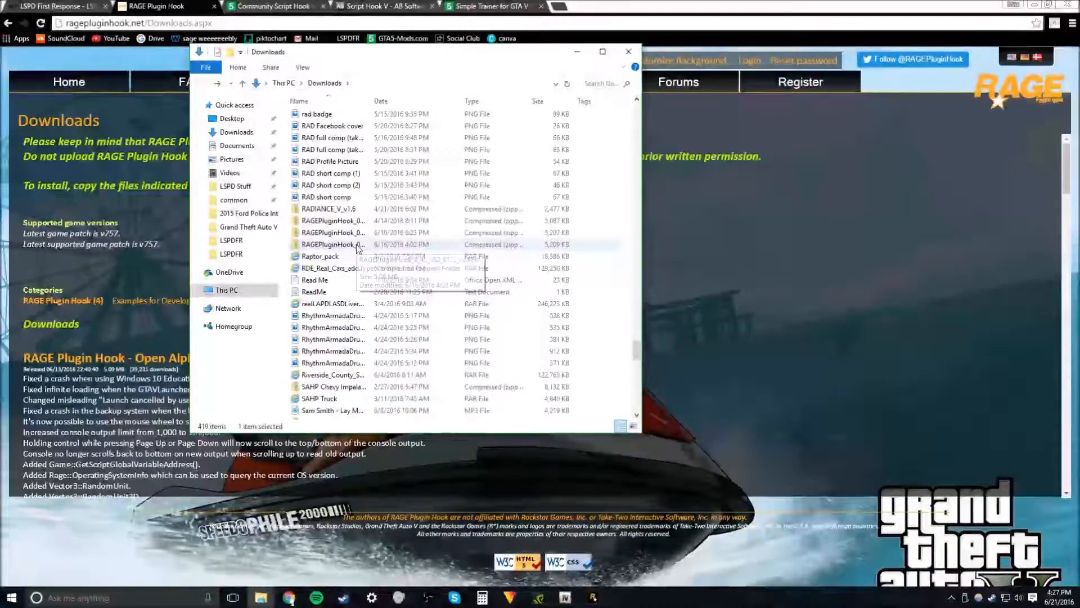
right_click(315, 246)
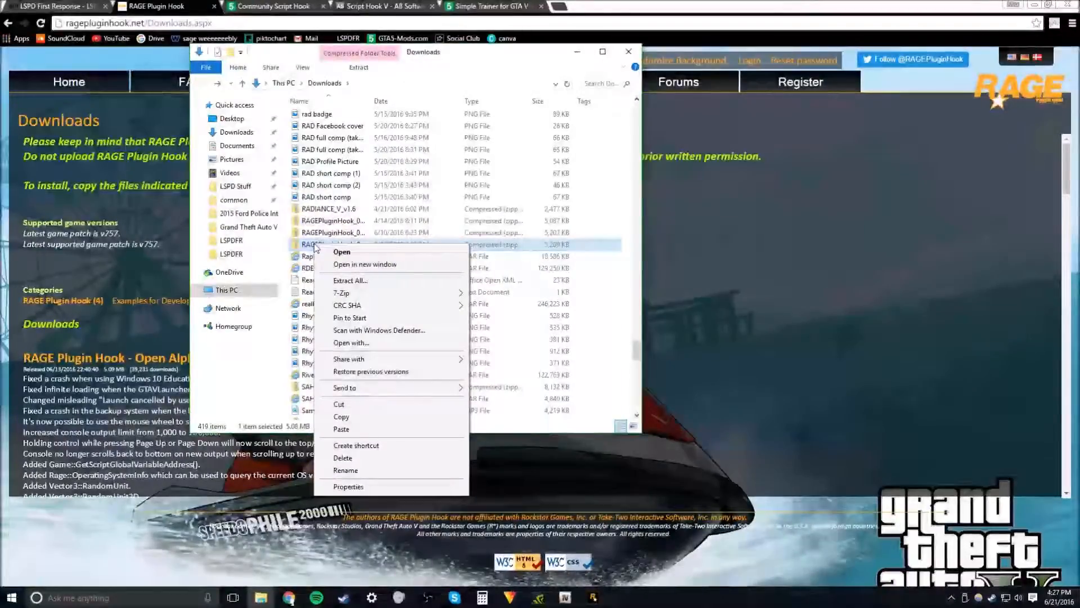
mouse_move(321, 293)
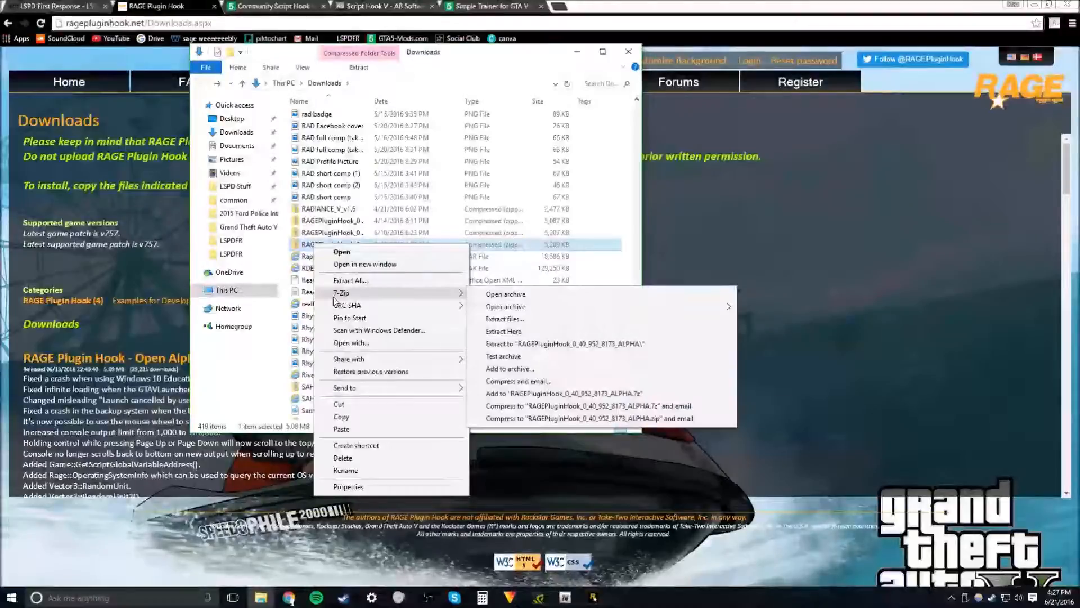
left_click(284, 292)
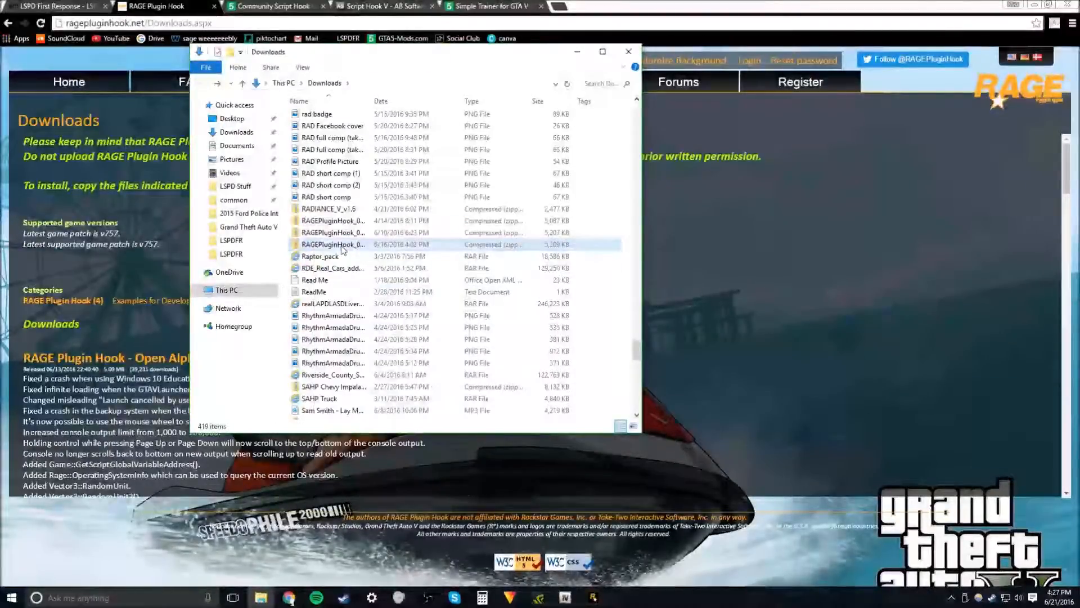
right_click(342, 245)
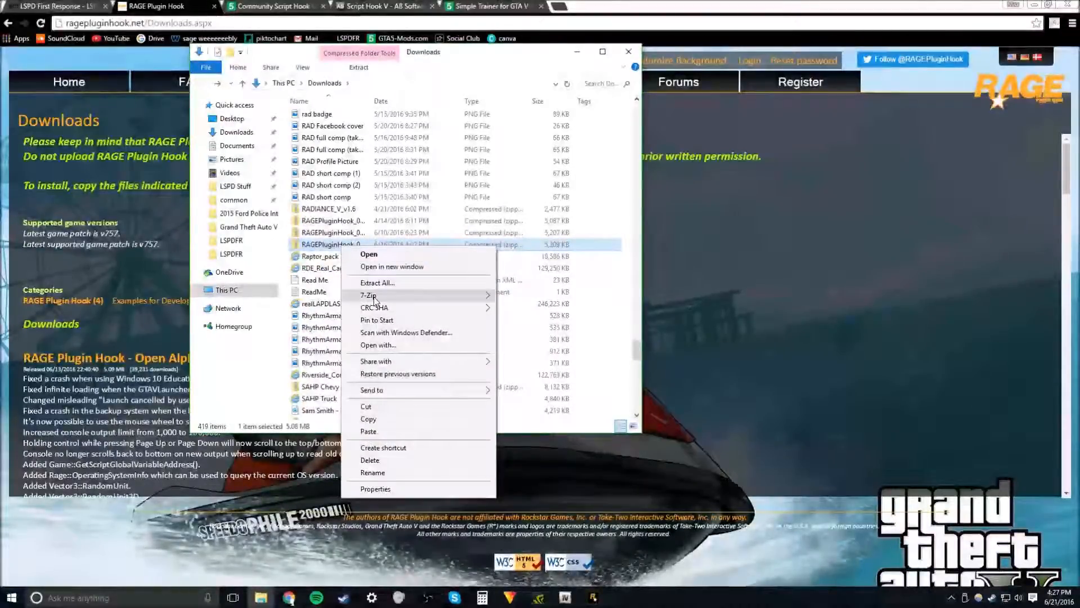
mouse_move(374, 298)
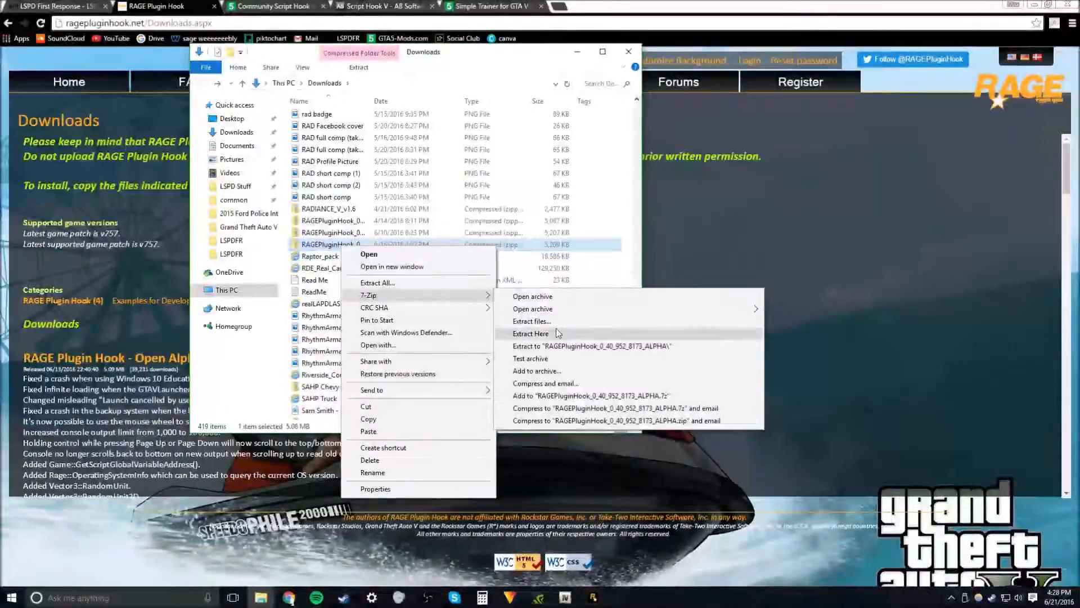
left_click(531, 322)
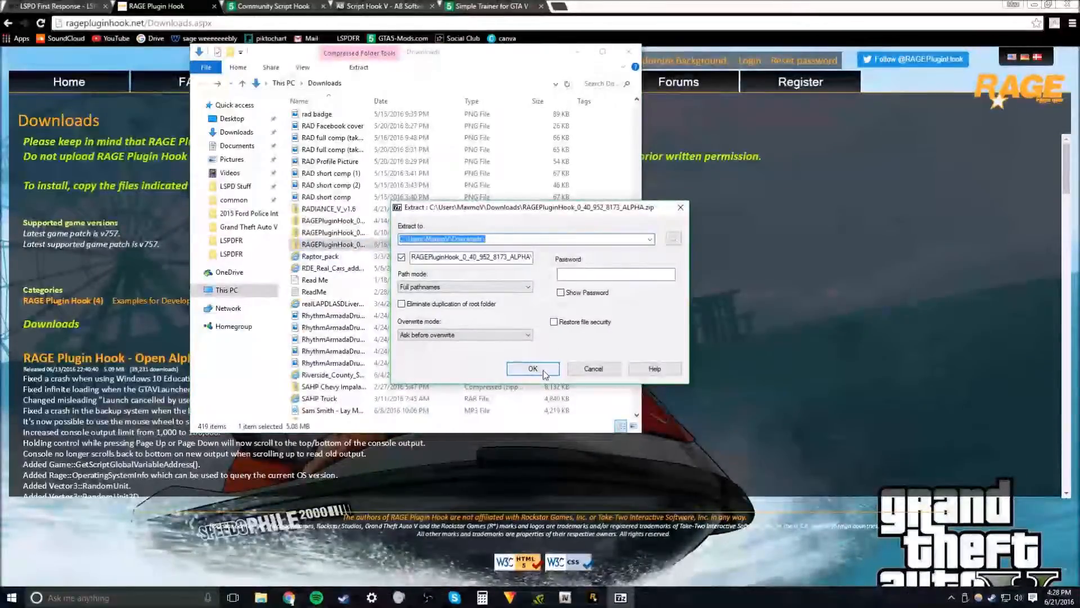
left_click(533, 368)
- Copy everything in the extracted RAGEPluginHook_0_40_952_8173_ALPHA folder except the Licenses folder and the Readme file
left_click_drag(637, 358, 644, 163)
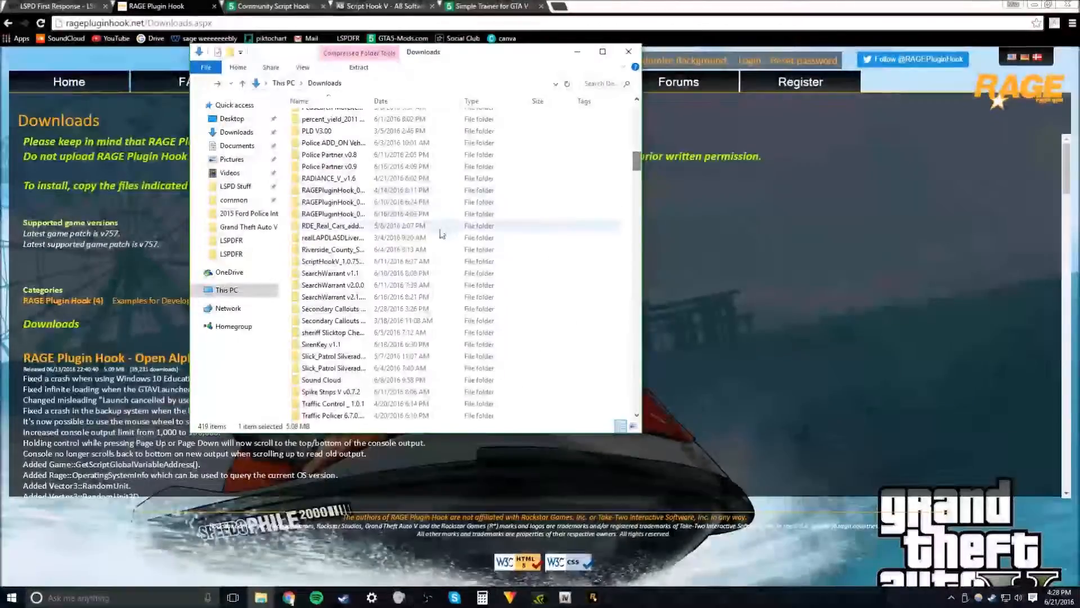
double_click(363, 218)
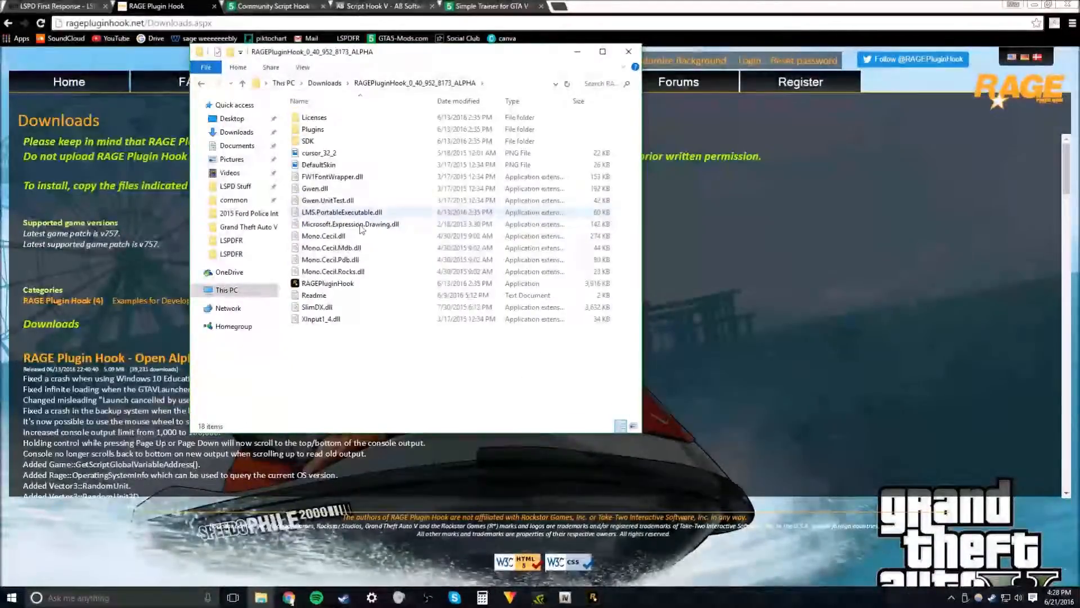
left_click_drag(328, 341, 320, 130)
left_click(326, 295, "ctrl")
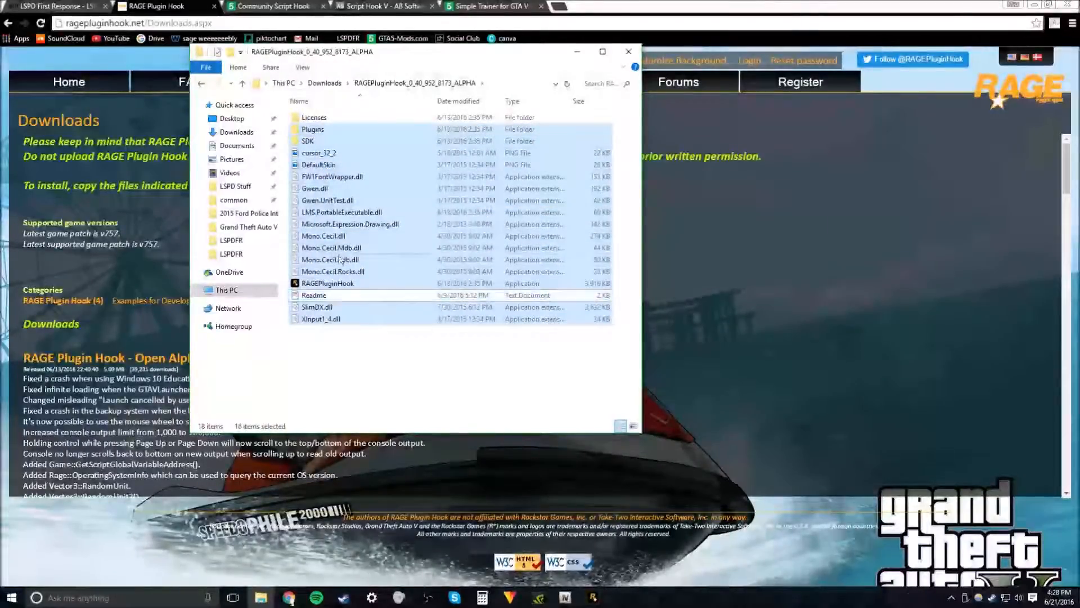
right_click(339, 249)
left_click(386, 343)
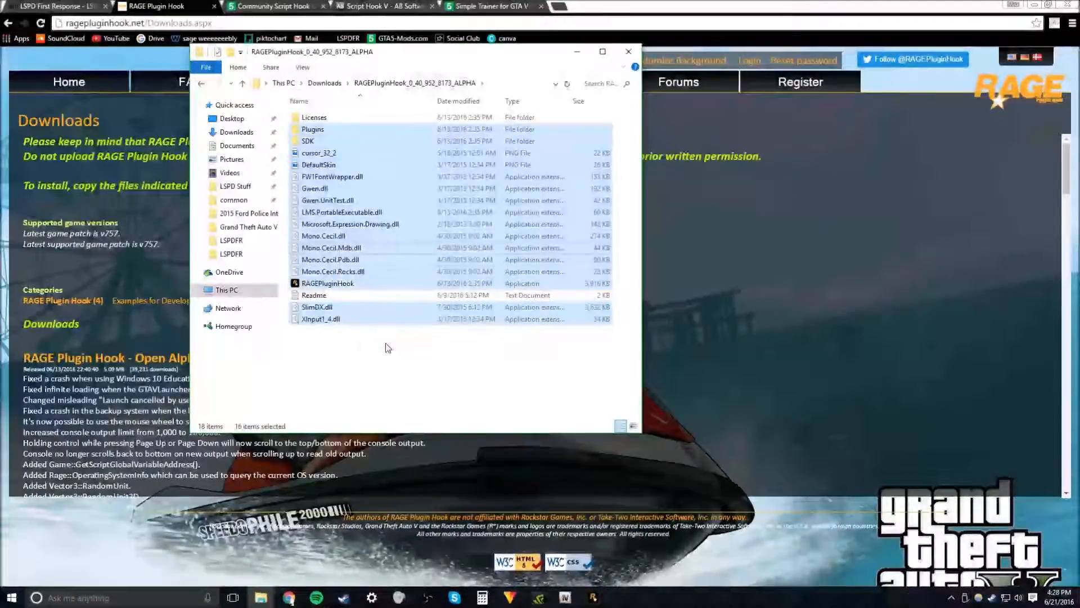
- Paste the RAGE Plugin Hook files into the Grand Theft Auto V1 tutorial folder, replacing the existing files, and check the file list
mouse_move(258, 600)
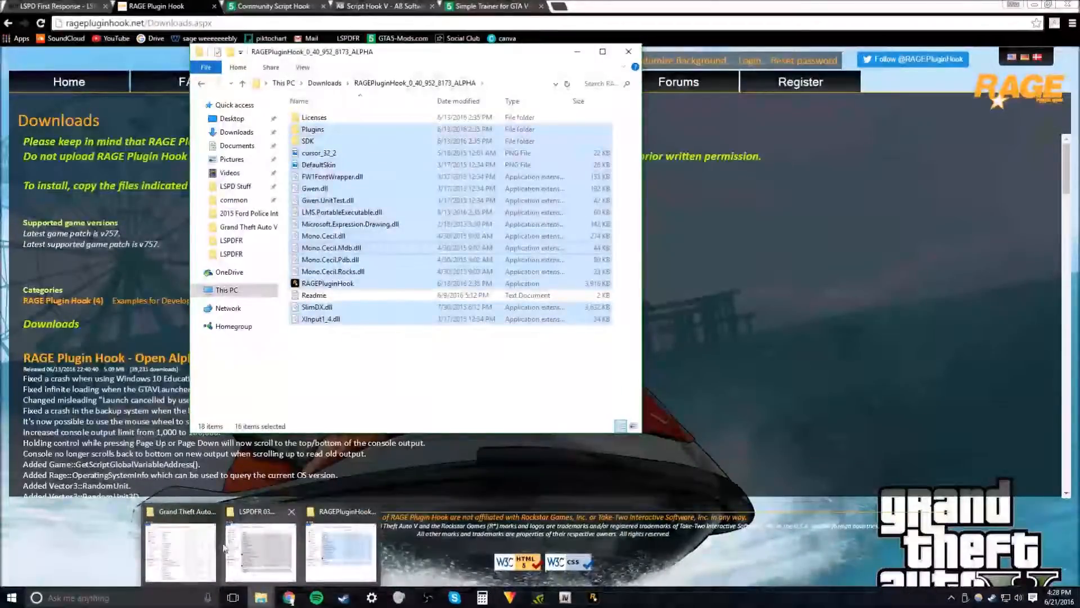
left_click(180, 546)
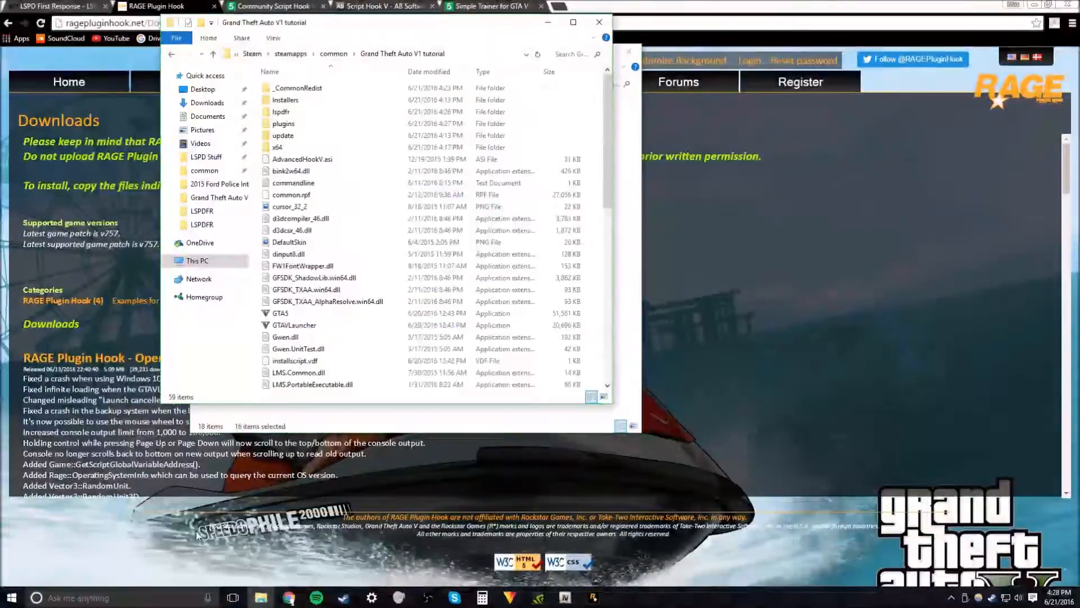
right_click(258, 188)
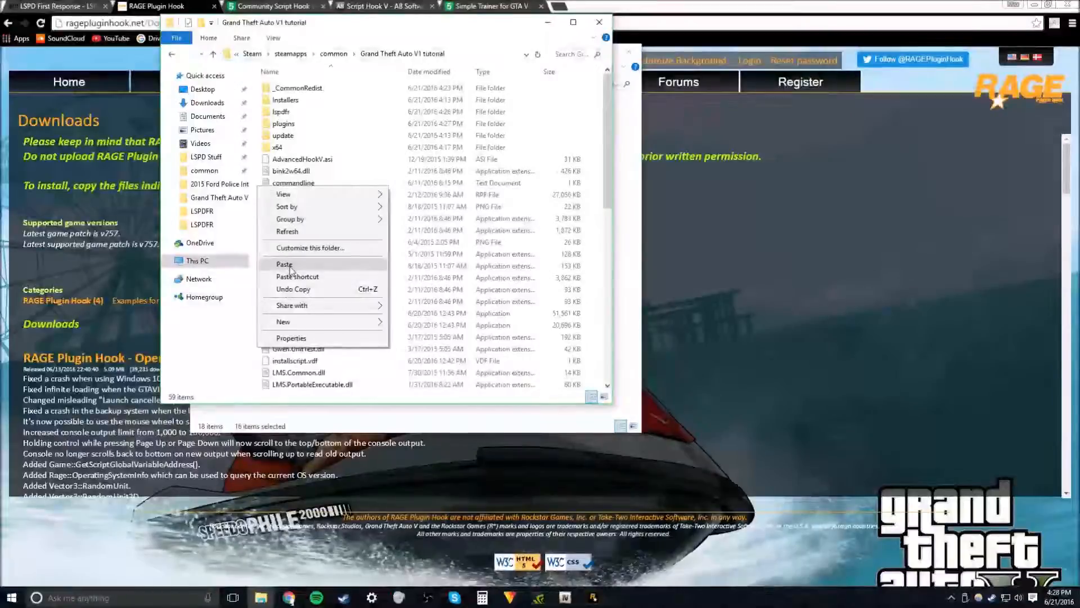
left_click(355, 111)
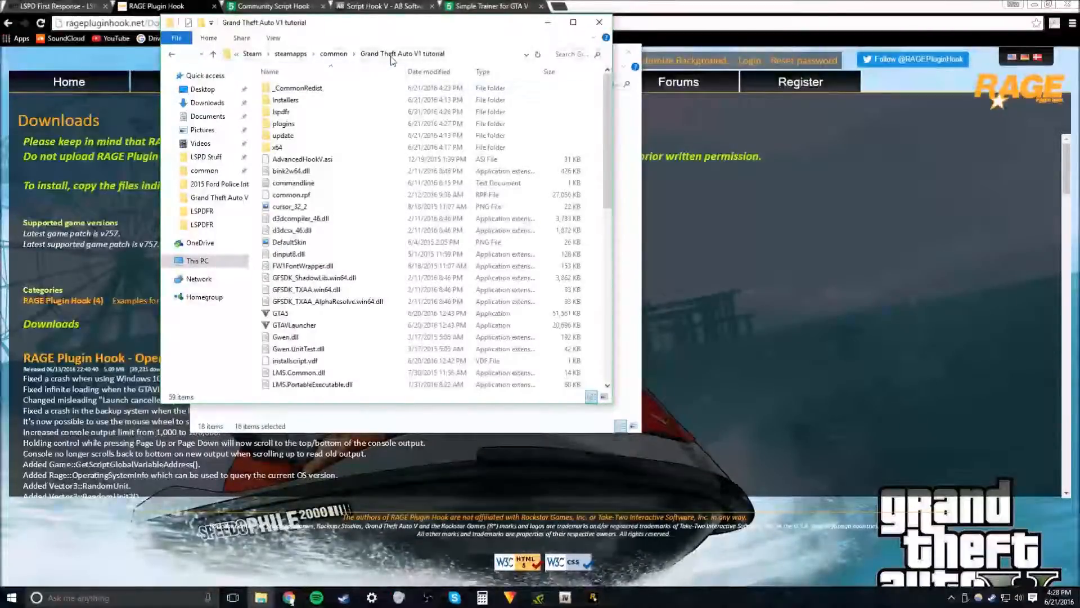
right_click(256, 280)
left_click(283, 357)
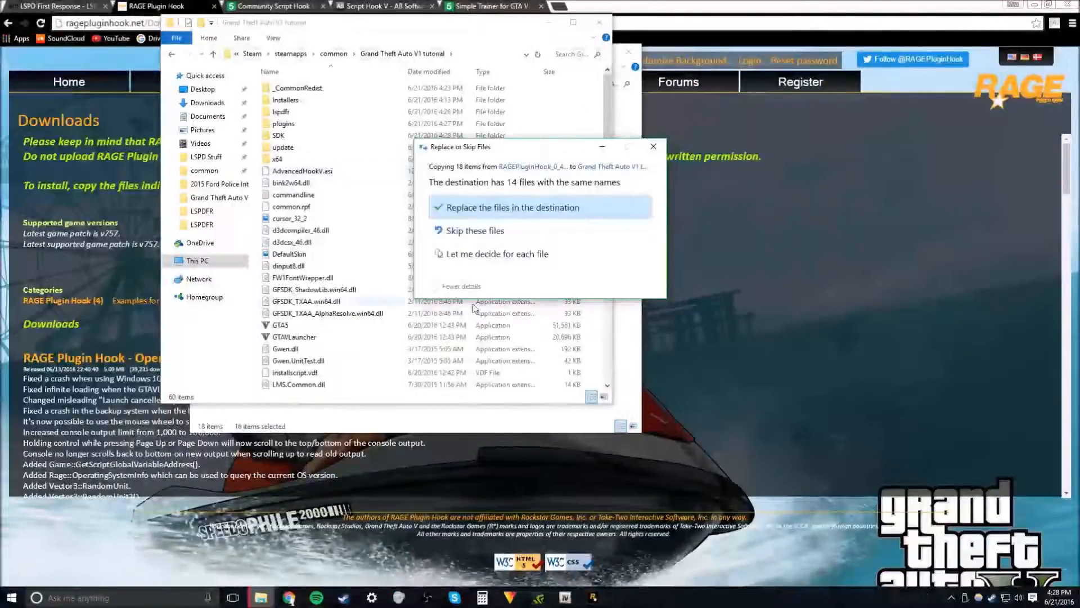
left_click(496, 208)
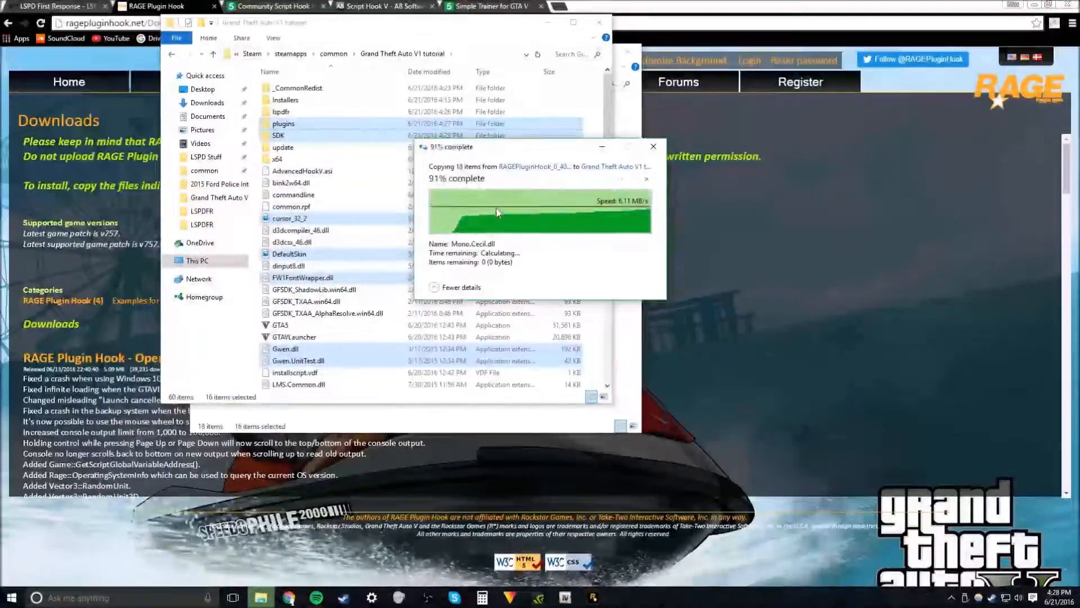
left_click(262, 331)
scroll(264, 331, "down", 5)
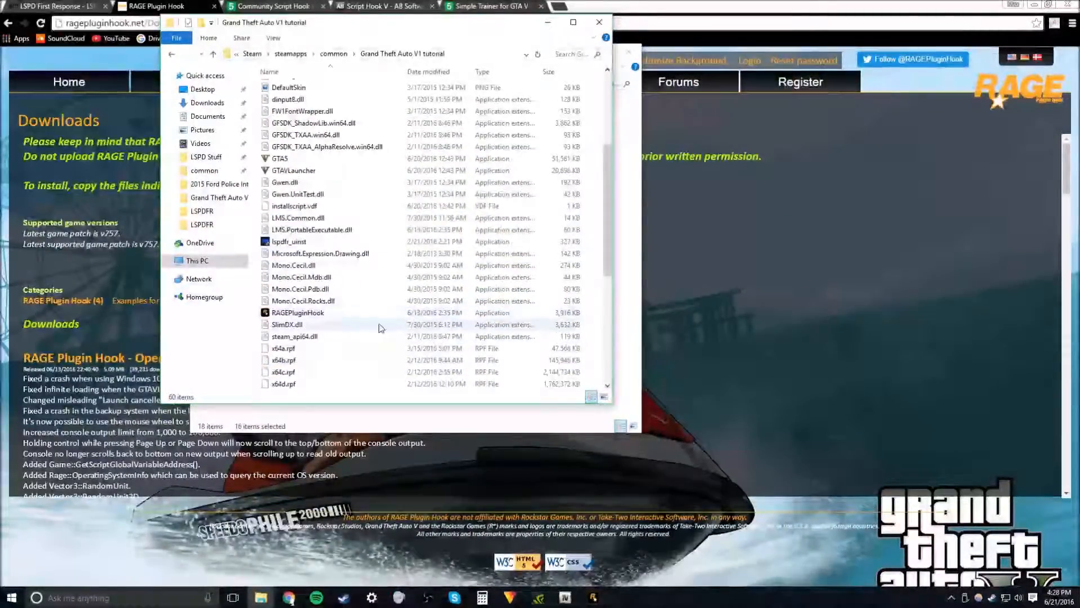
scroll(379, 313, "up", 5)
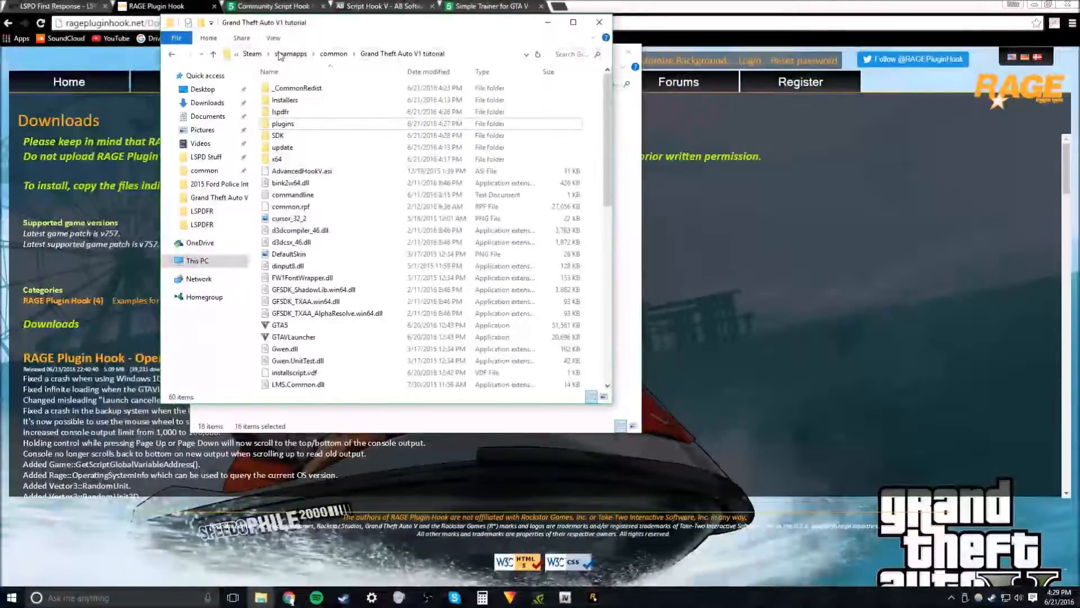
- Switch to the browser page for Simple Trainer for GTA V 3.8 and point out the mod's title
left_click(487, 8)
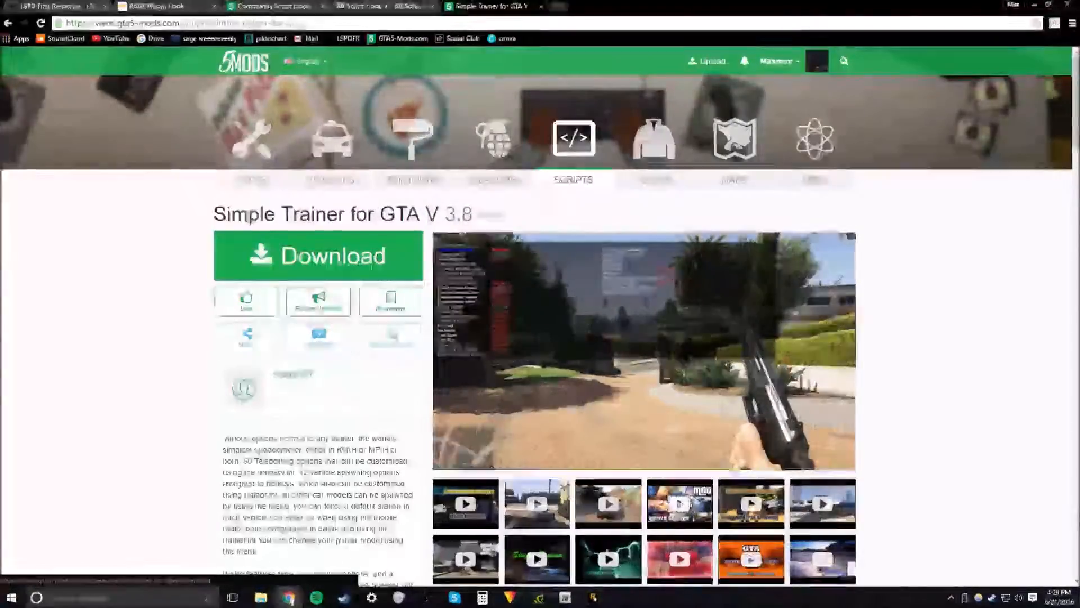
left_click_drag(248, 216, 340, 218)
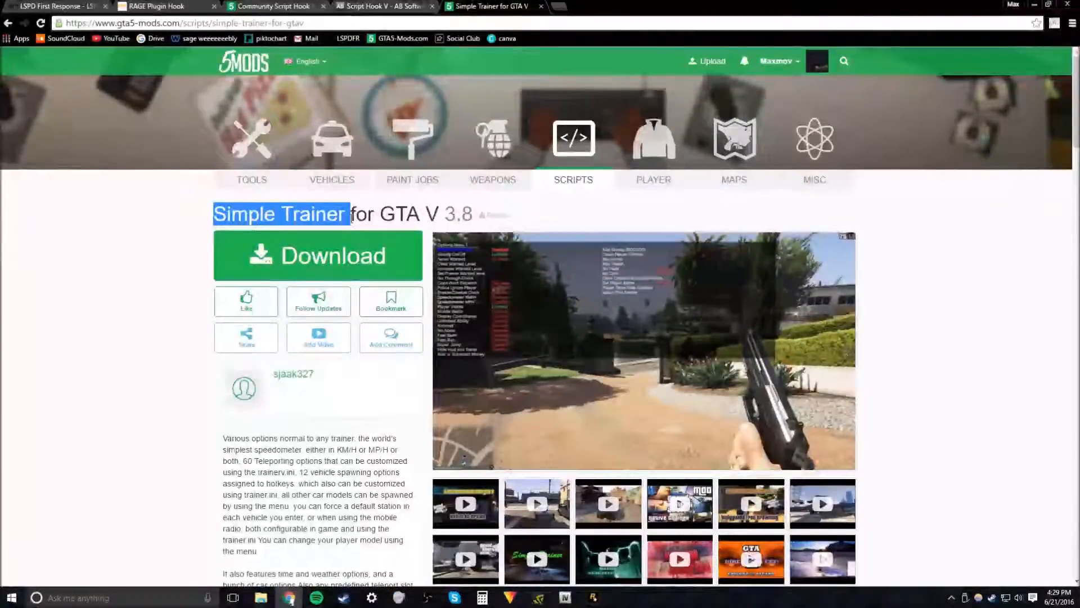
left_click(200, 227)
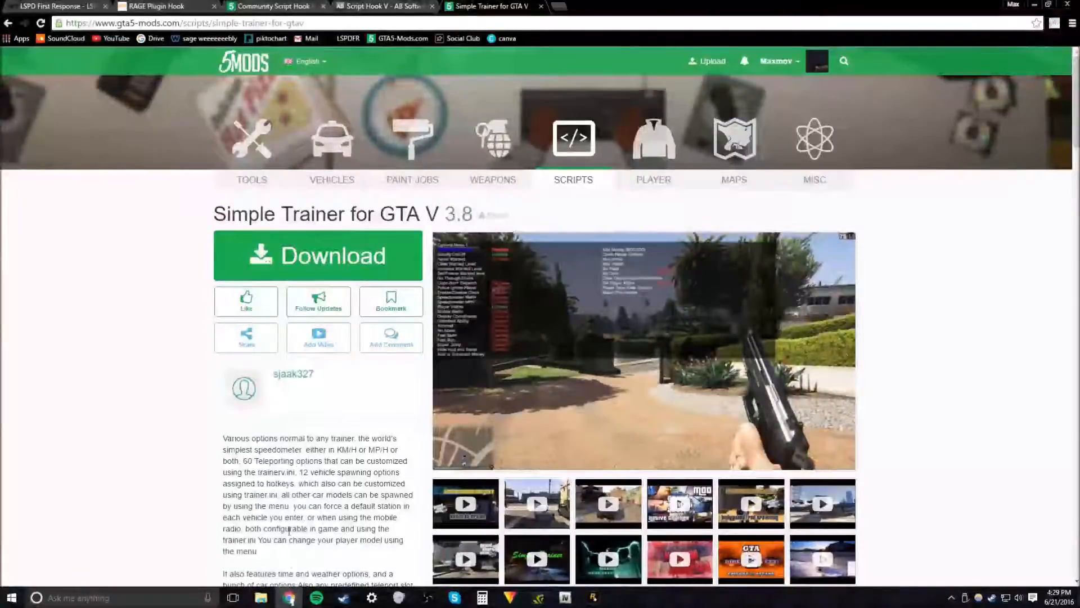
- Find the trainer files in the 8c3556-trainerv folder under Downloads, LSPD Stuff, Scripts
mouse_move(272, 601)
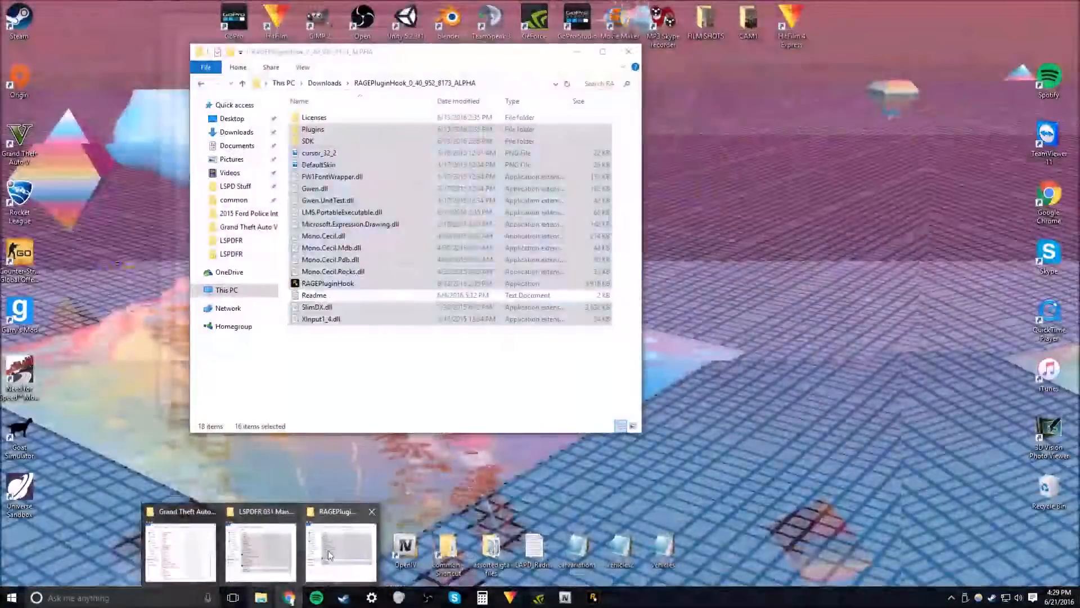
left_click(341, 552)
left_click(237, 131)
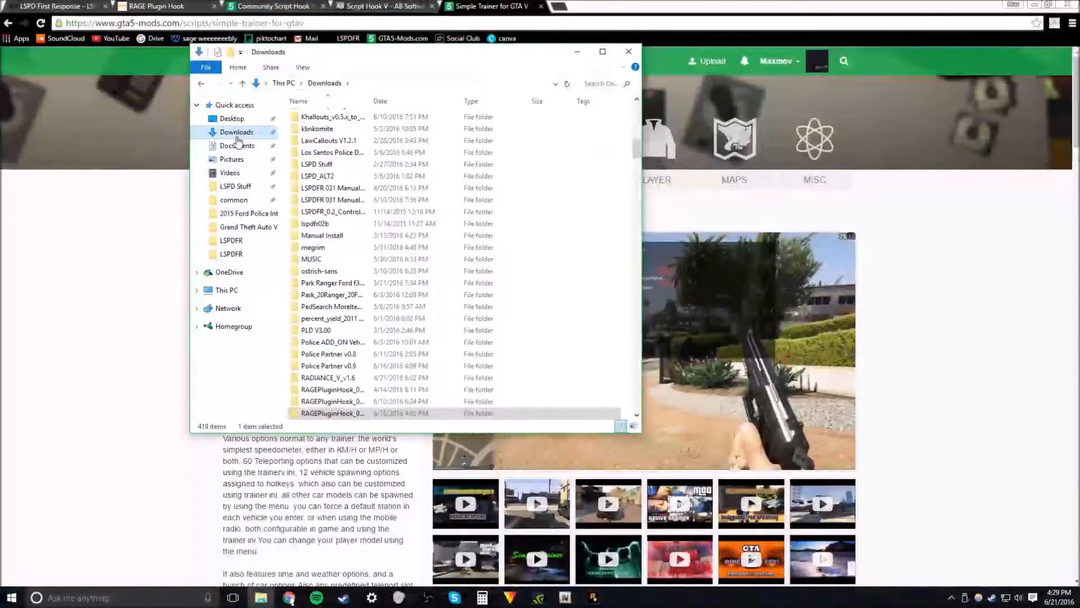
scroll(348, 214, "up", 5)
scroll(360, 225, "down", 6)
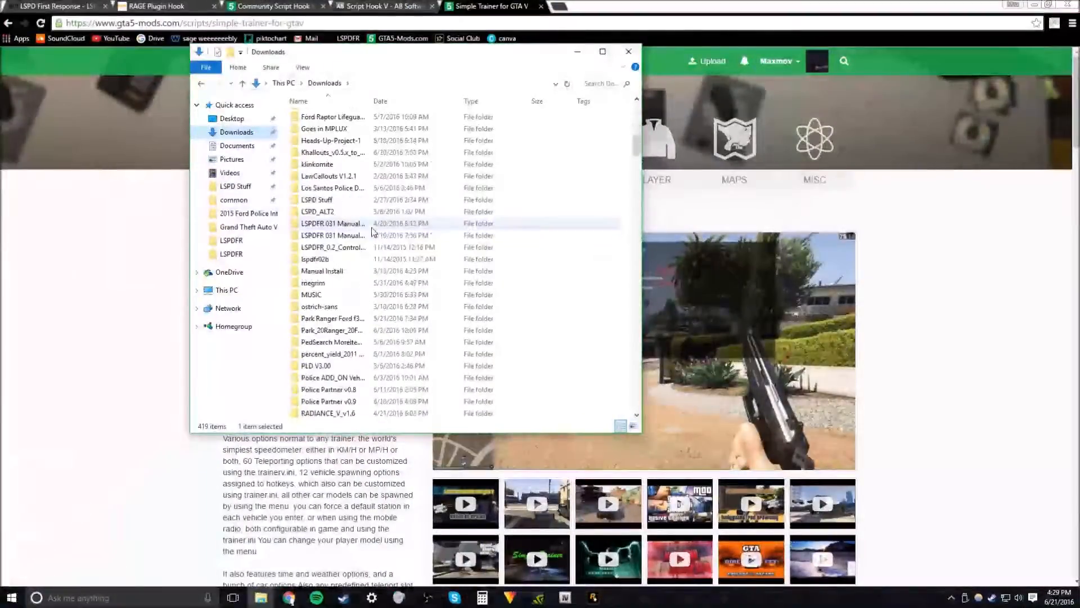
scroll(353, 212, "down", 4)
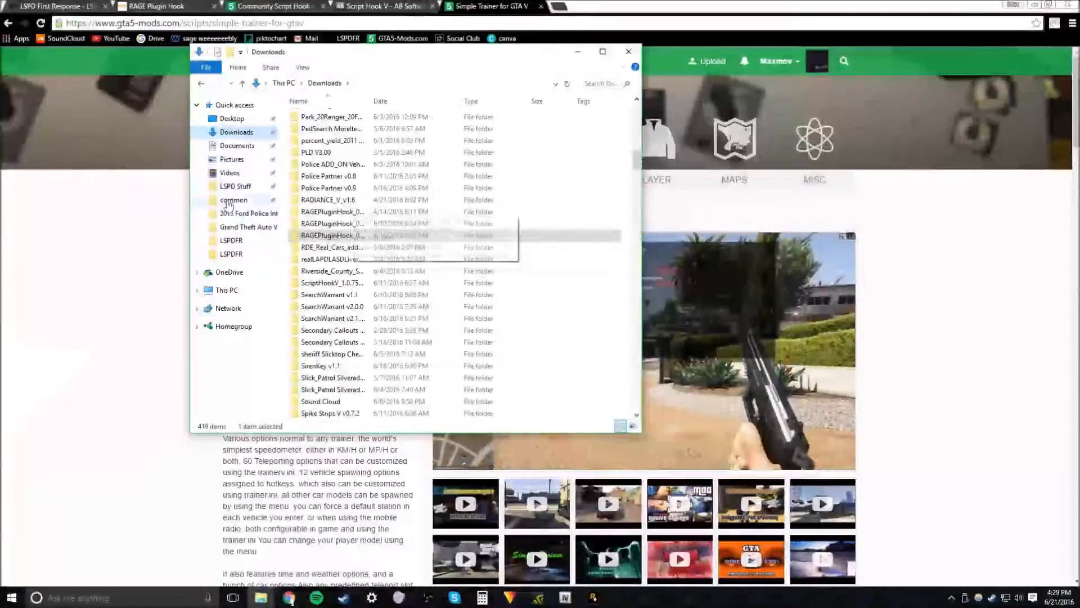
left_click(242, 186)
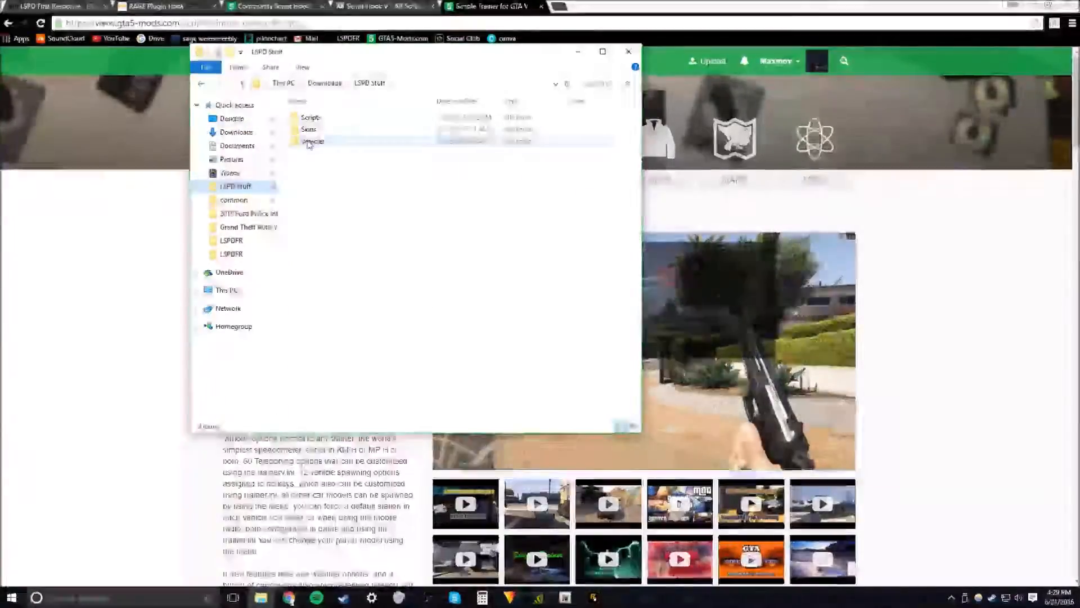
double_click(312, 118)
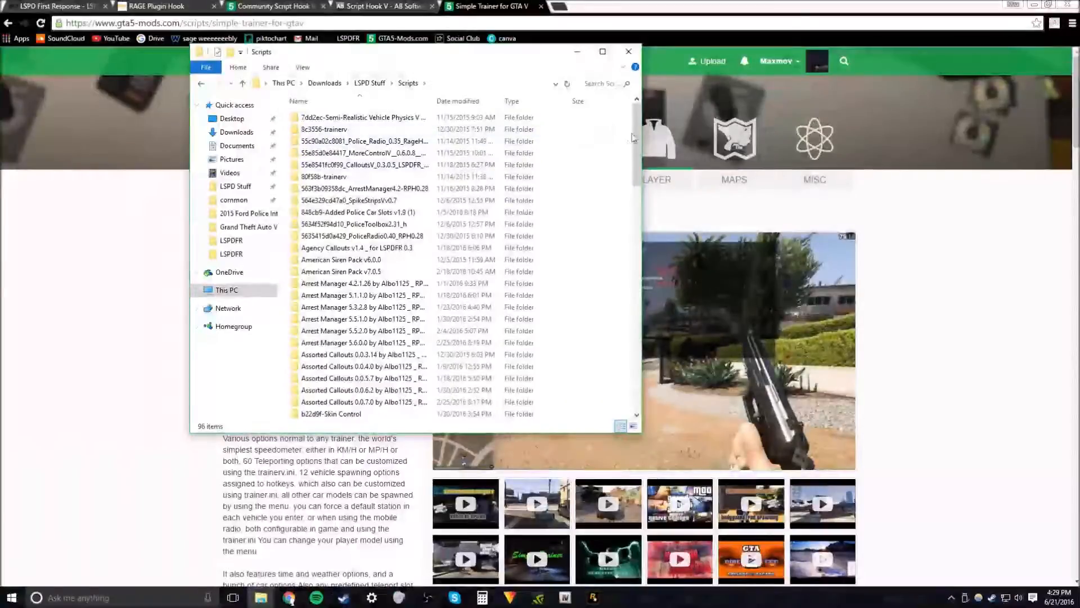
double_click(315, 128)
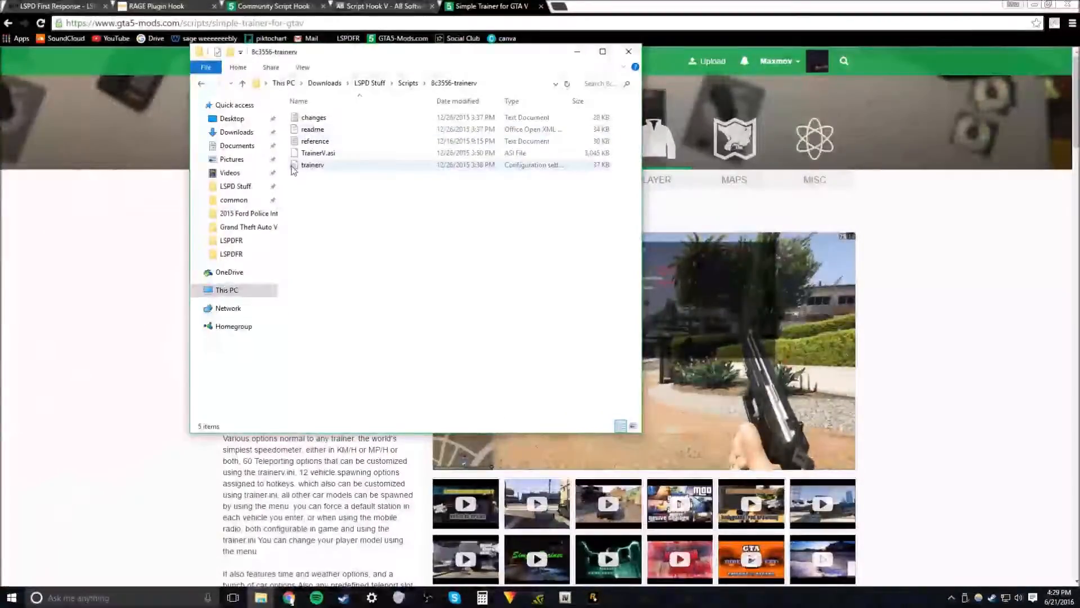
- Open the trainer's readme and examine the Installation Instructions on which files go into the game's root directory
left_click(322, 133)
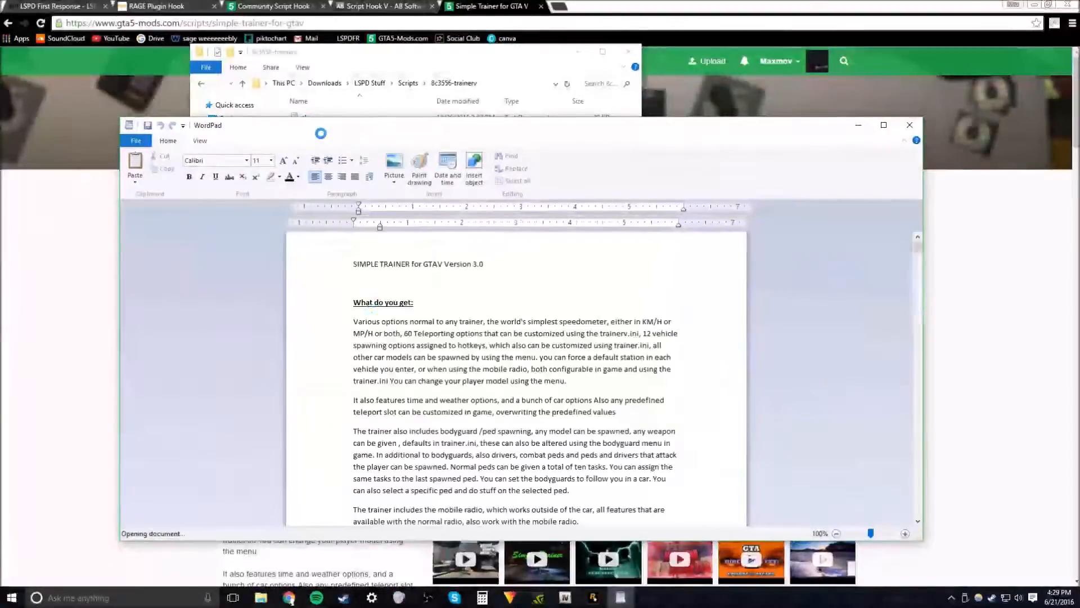
scroll(392, 292, "down", 4)
scroll(392, 292, "down", 5)
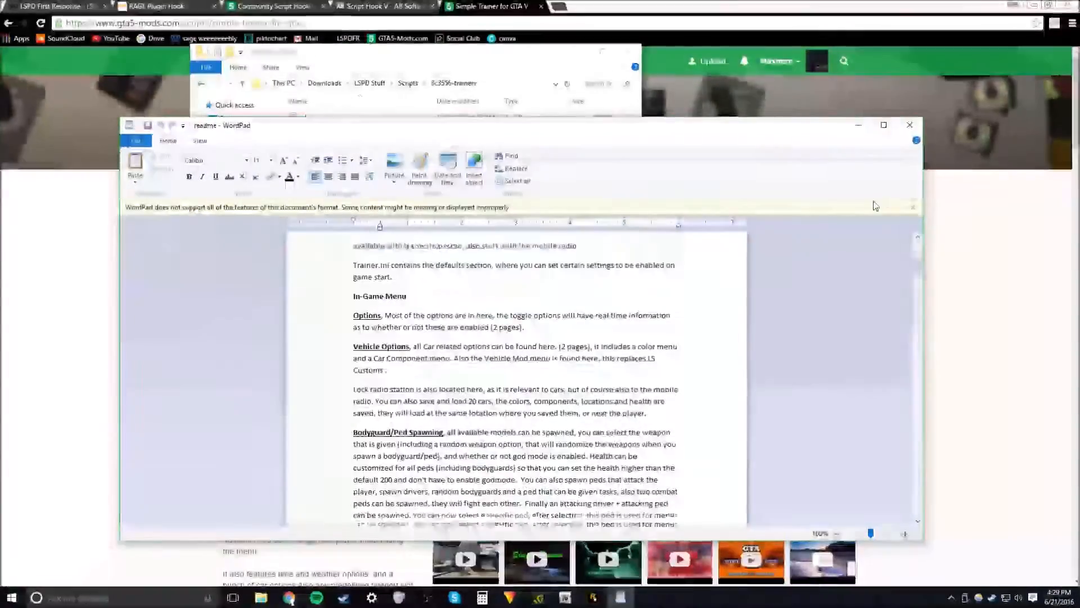
left_click(883, 125)
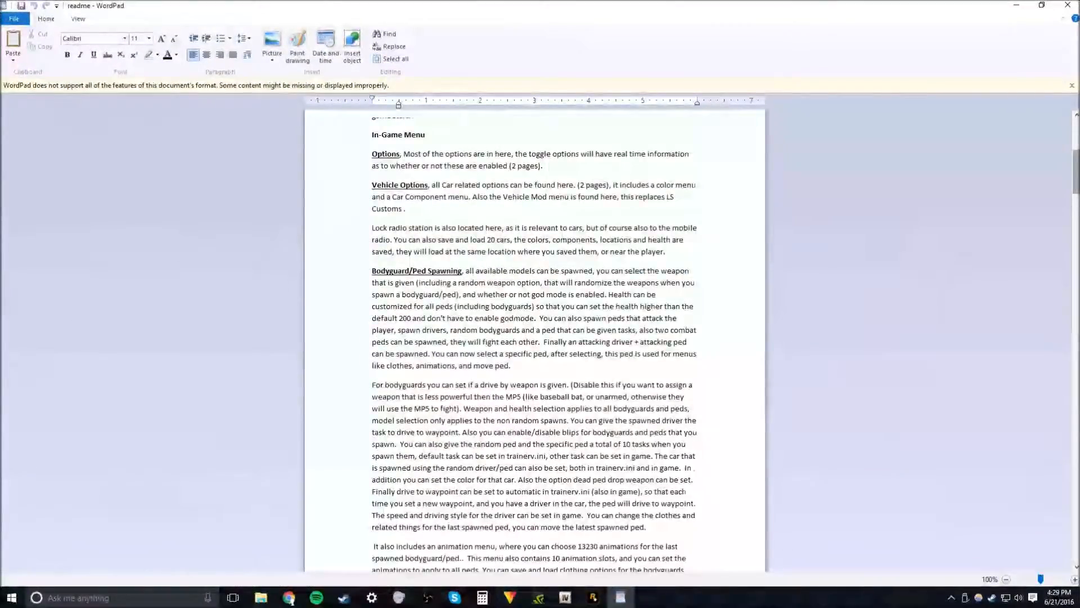
scroll(535, 337, "down", 20)
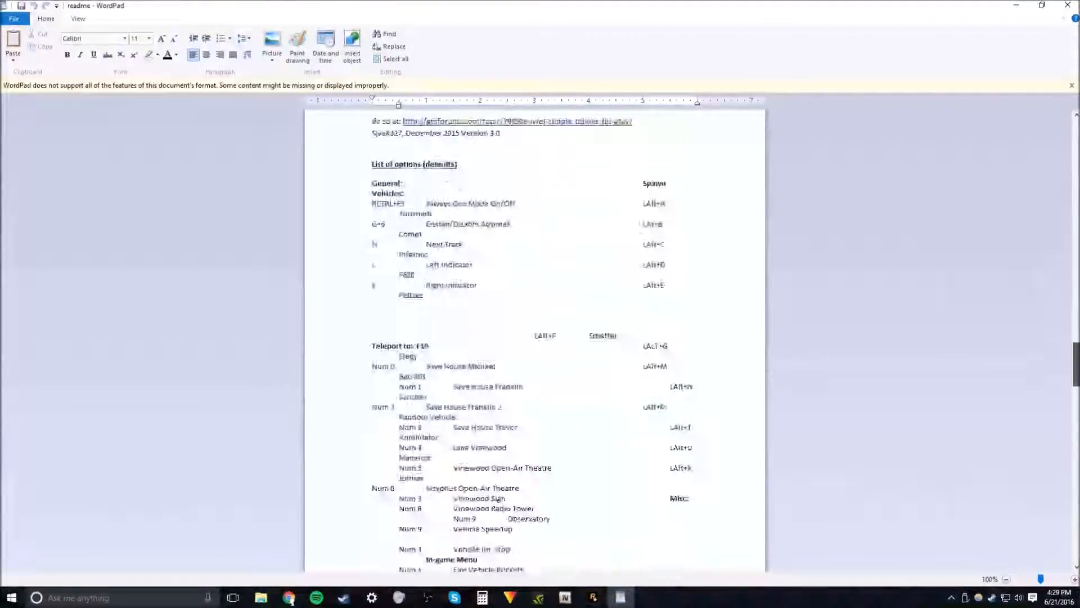
scroll(534, 338, "down", 20)
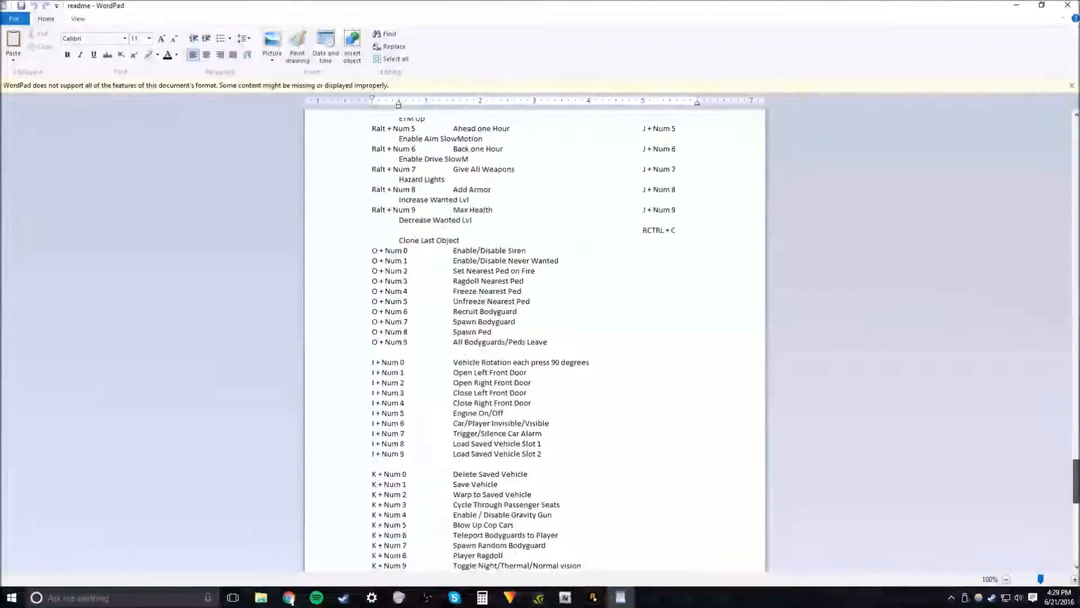
left_click_drag(1076, 481, 1077, 323)
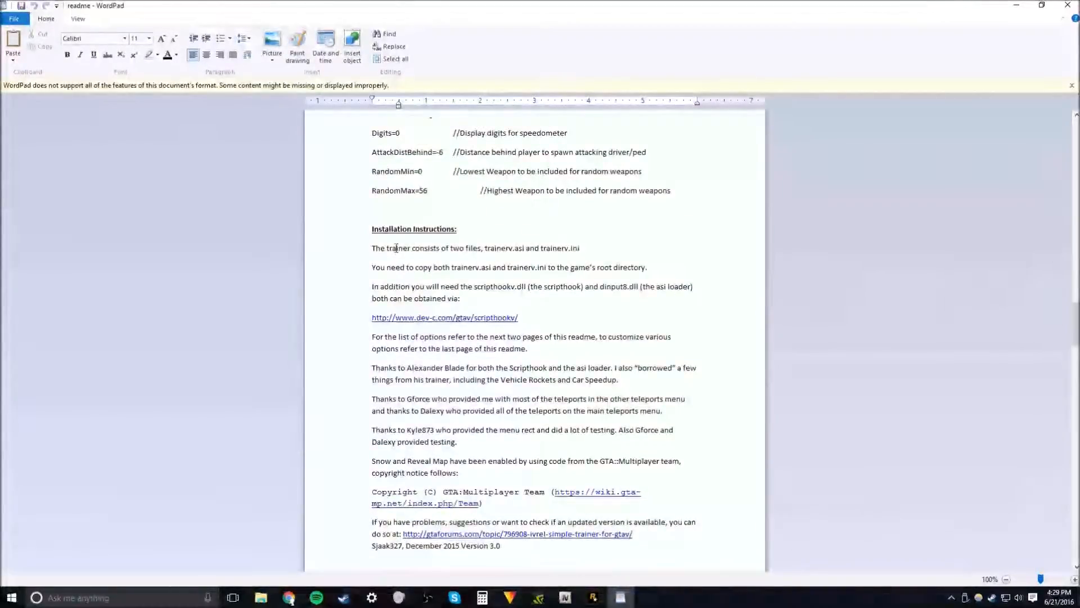
left_click_drag(373, 246, 529, 250)
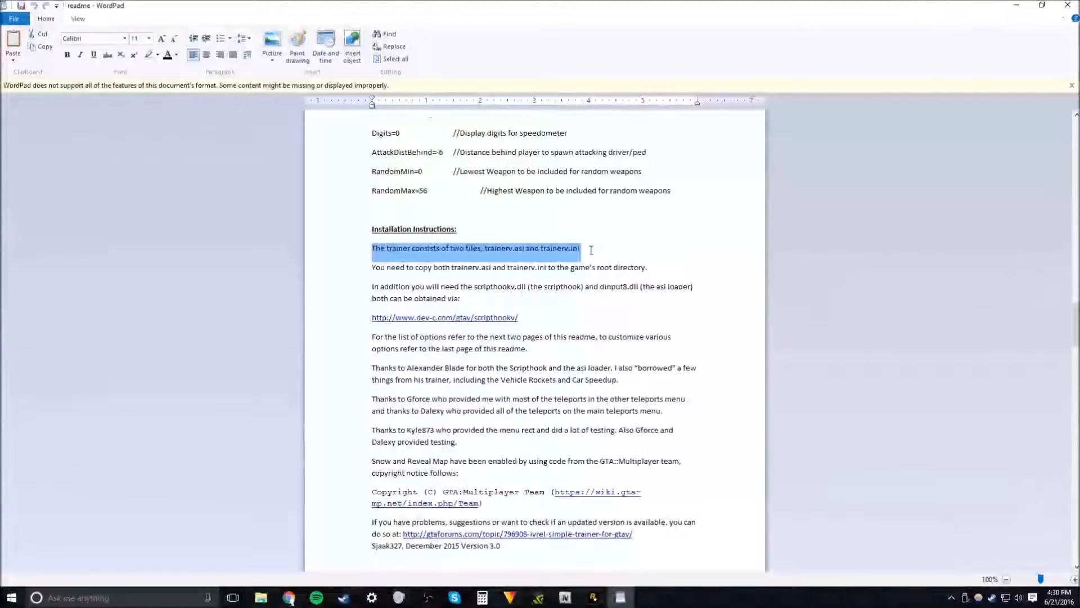
left_click_drag(598, 254, 640, 270)
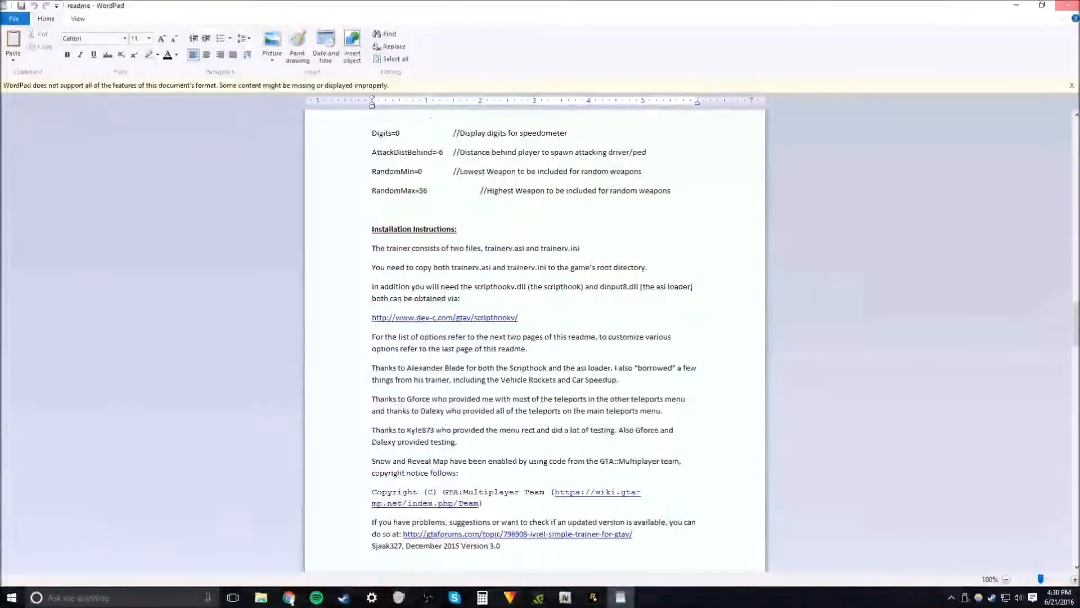
left_click(1067, 5)
- Copy TrainerV.asi and the trainerv configuration file into the Grand Theft Auto V1 tutorial folder
left_click_drag(290, 154, 317, 167)
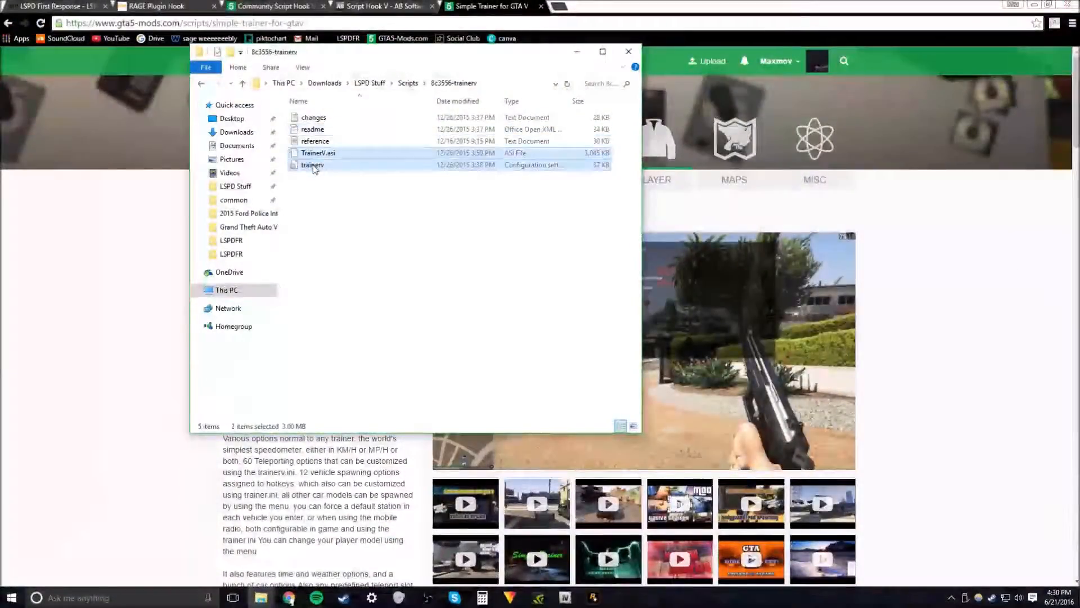
right_click(317, 167)
left_click(347, 261)
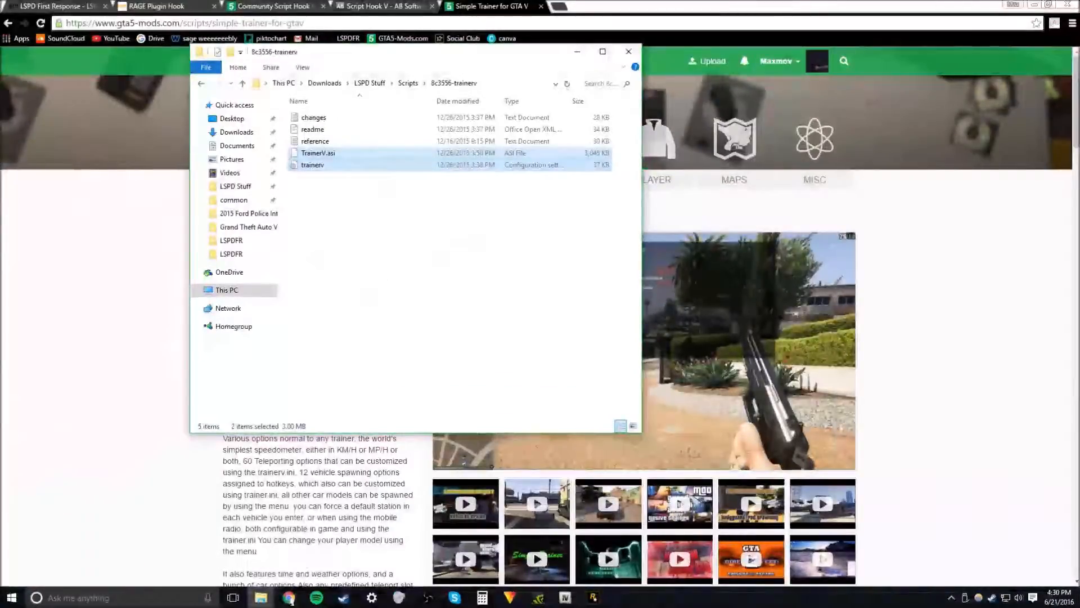
mouse_move(261, 598)
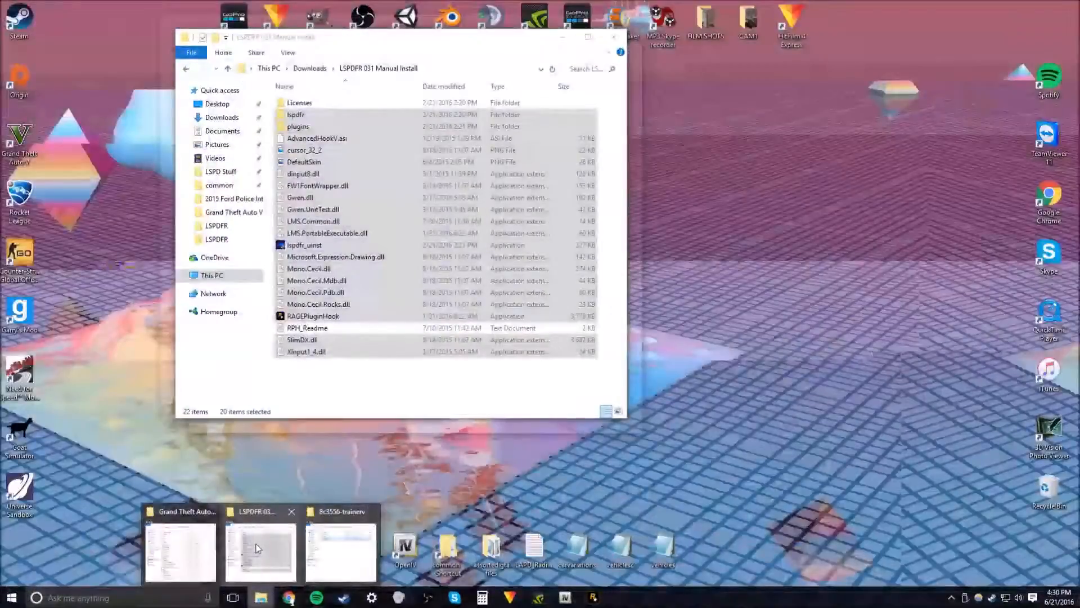
left_click(178, 541)
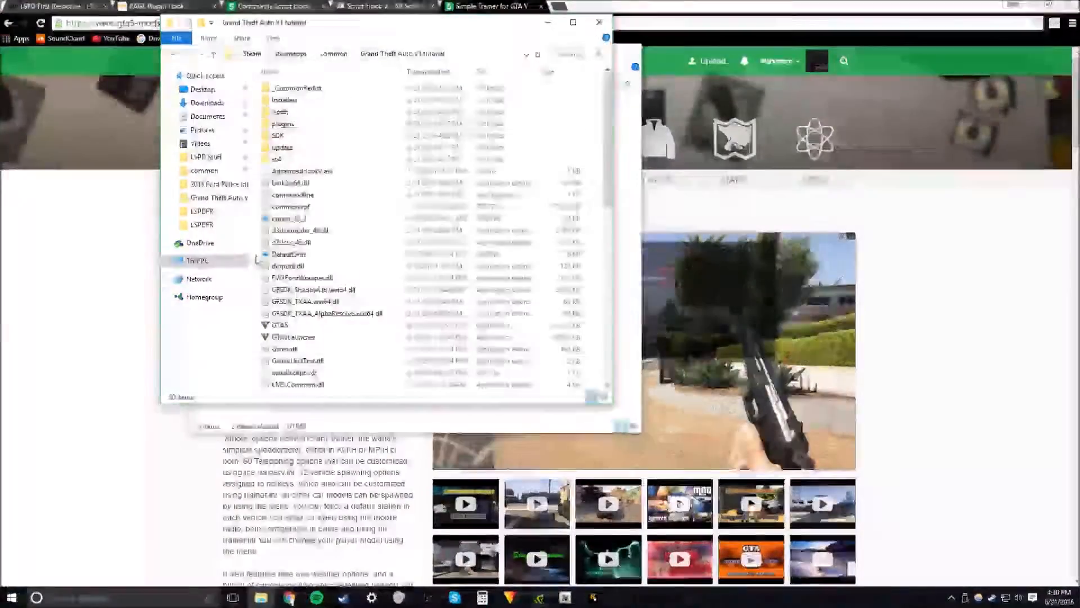
right_click(259, 263)
left_click(287, 335)
scroll(287, 336, "down", 7)
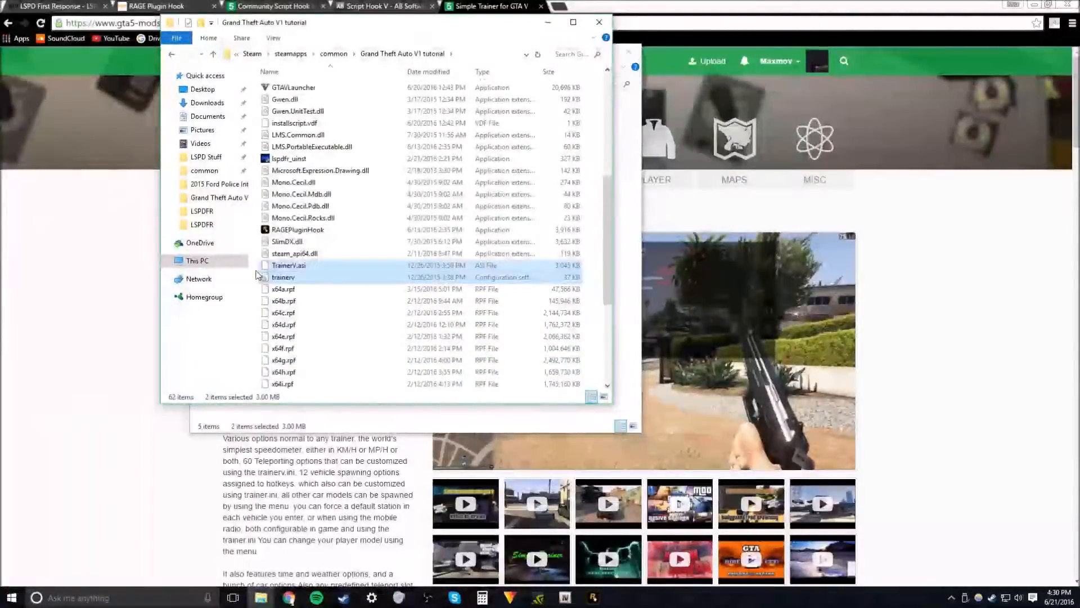
left_click(175, 368)
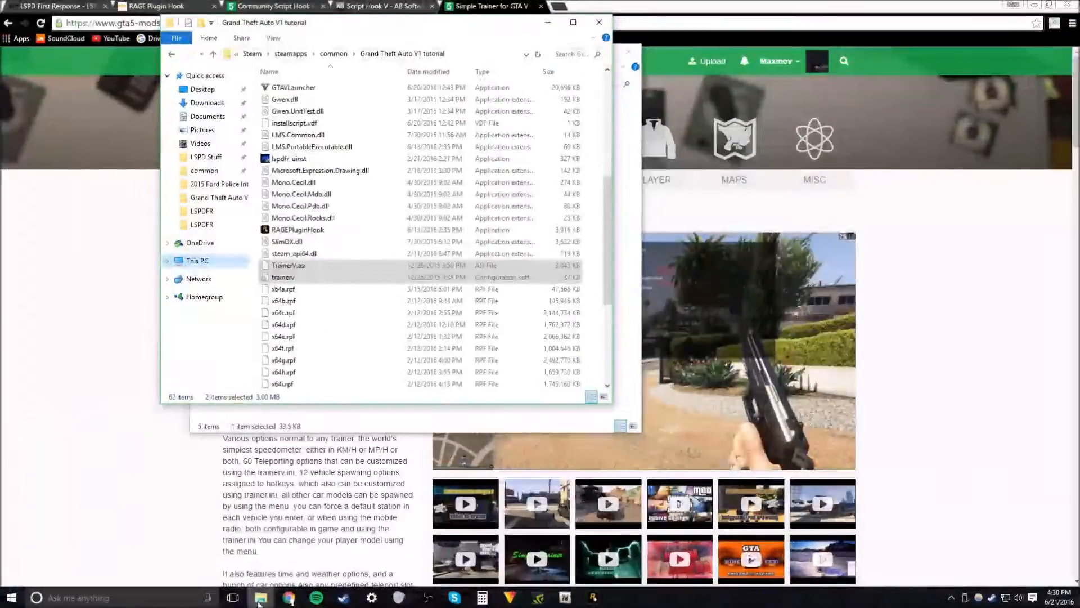
- Reopen the trainer's readme and examine which additional script hook and ASI loader files the Installation Instructions require
mouse_move(260, 597)
left_click(344, 559)
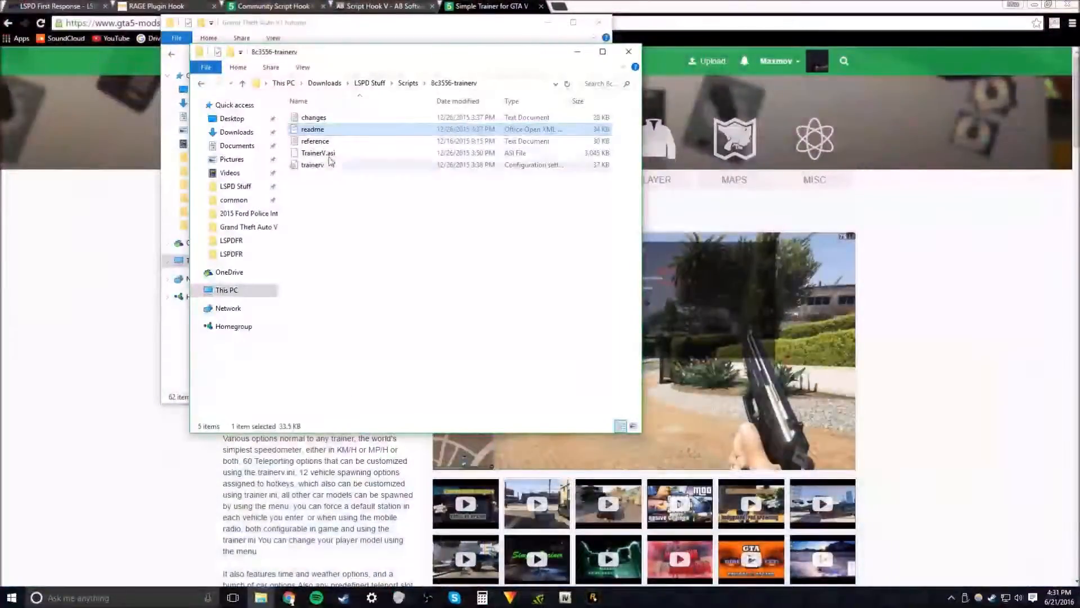
double_click(324, 130)
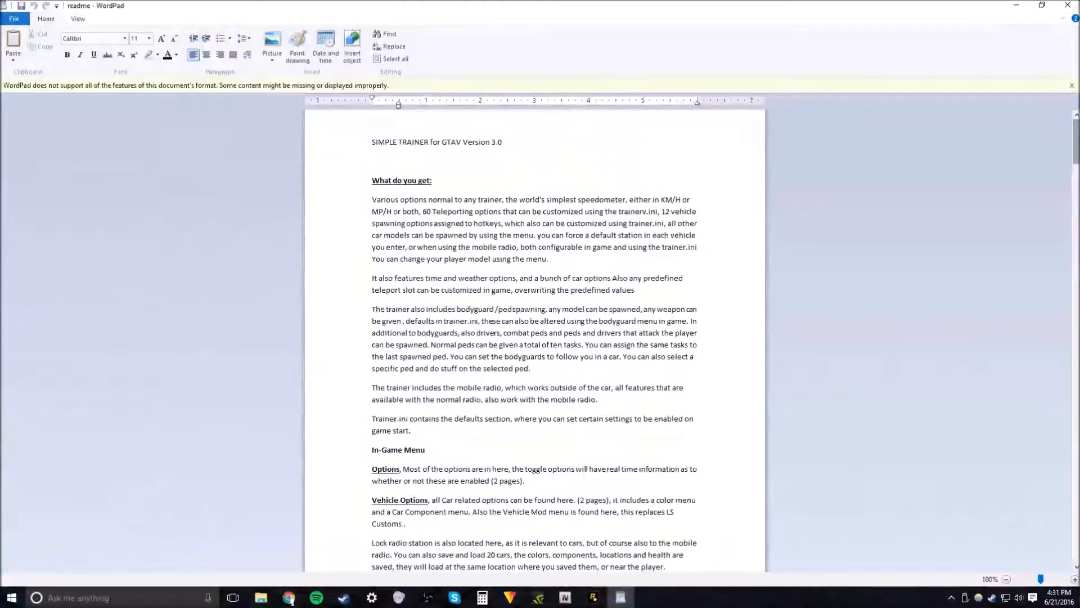
scroll(535, 337, "down", 3)
scroll(995, 314, "down", 15)
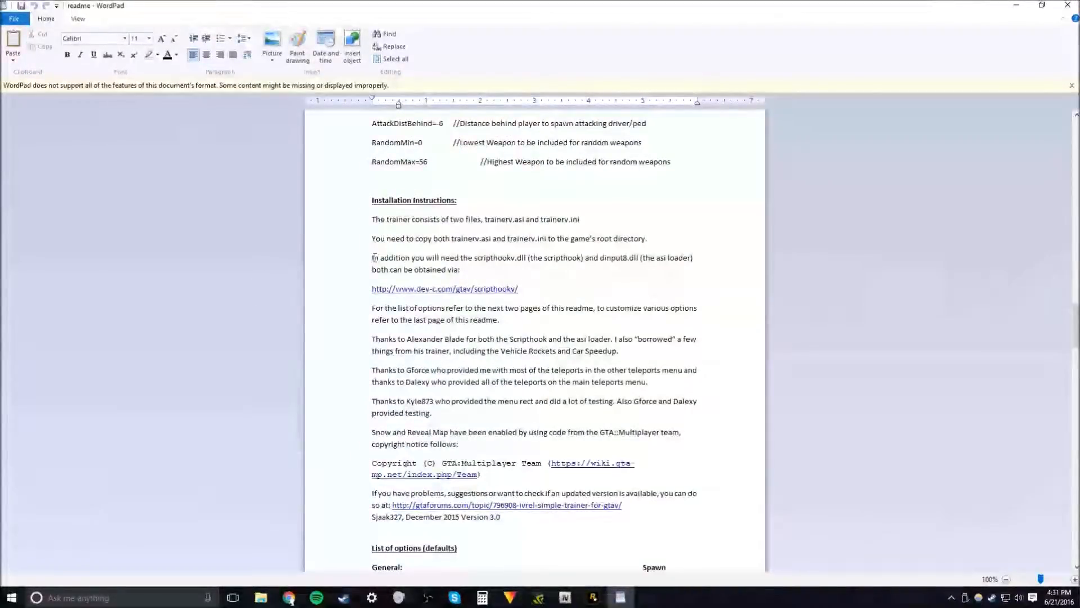
left_click_drag(373, 257, 642, 269)
left_click(643, 277)
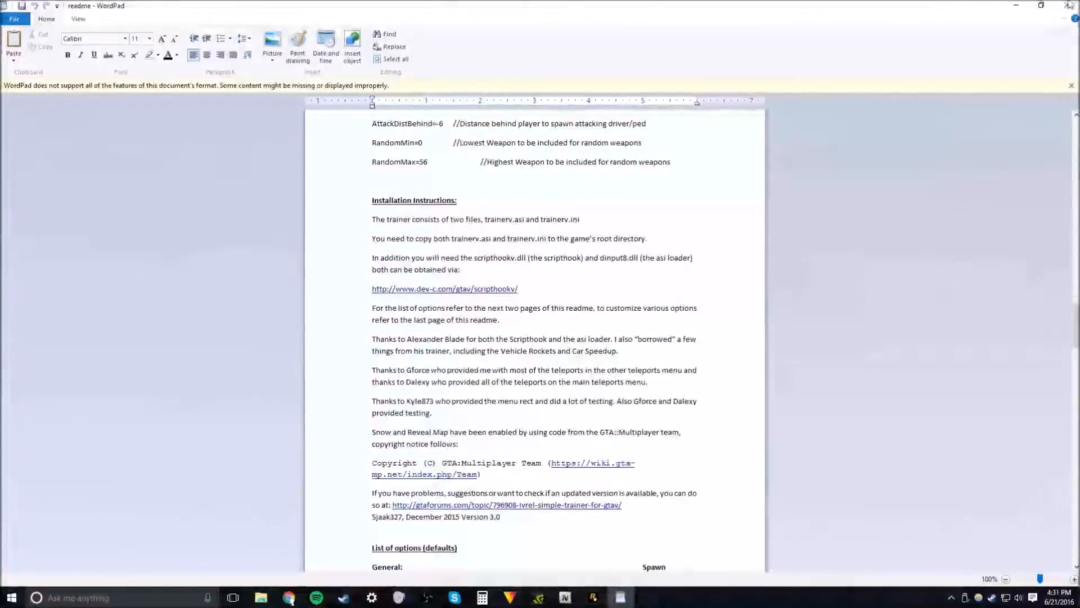
left_click(1067, 5)
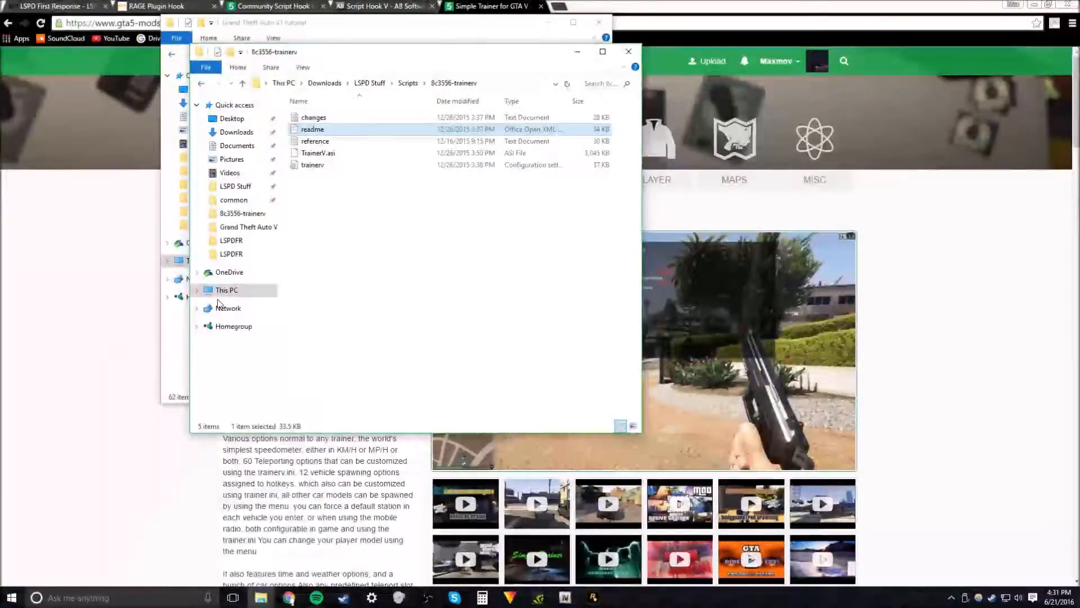
- Show the full description of the LSPDFR #6 YouTube video and review its mod download links, ending back on the video page
left_click(357, 5)
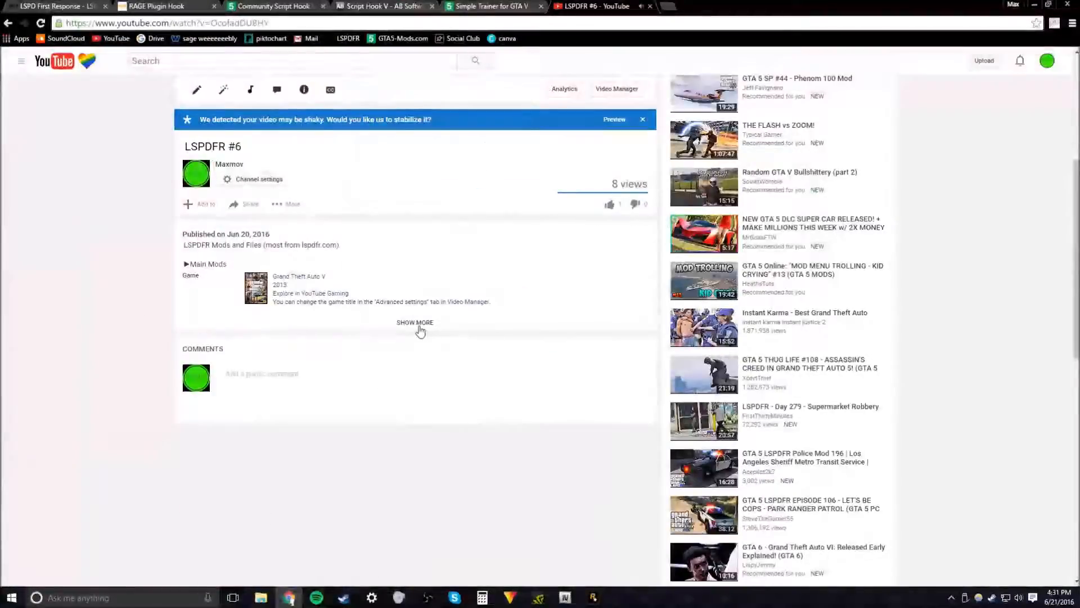
left_click(415, 323)
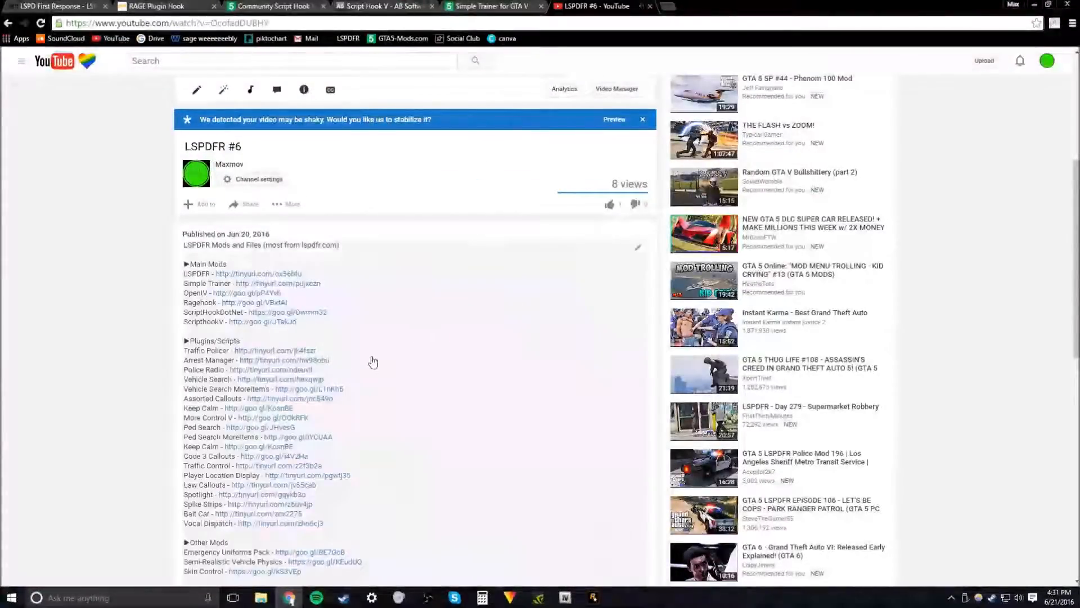
scroll(377, 361, "down", 1)
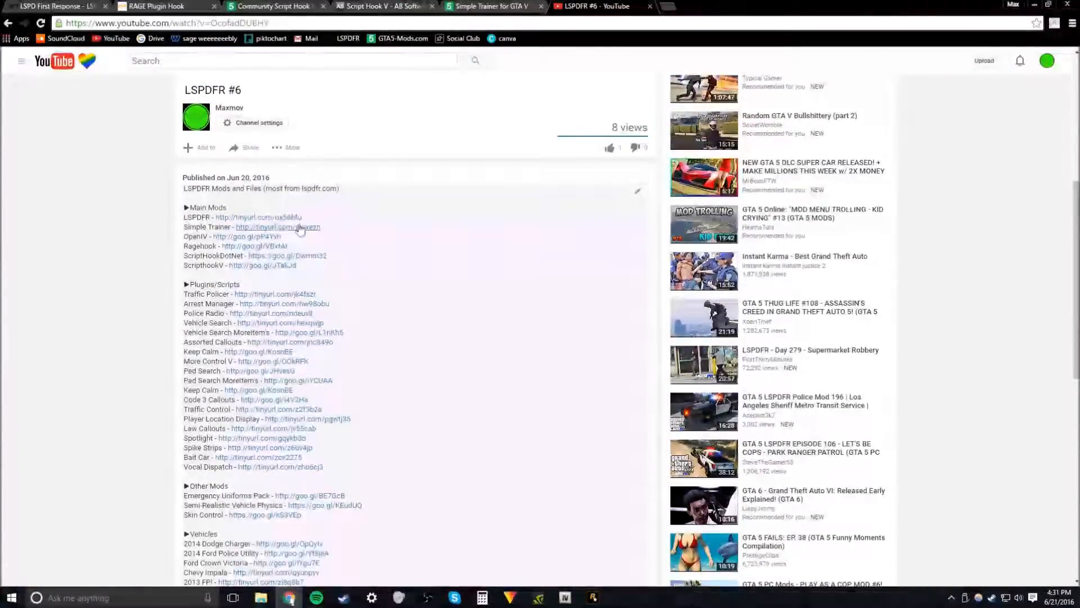
left_click_drag(184, 207, 250, 417)
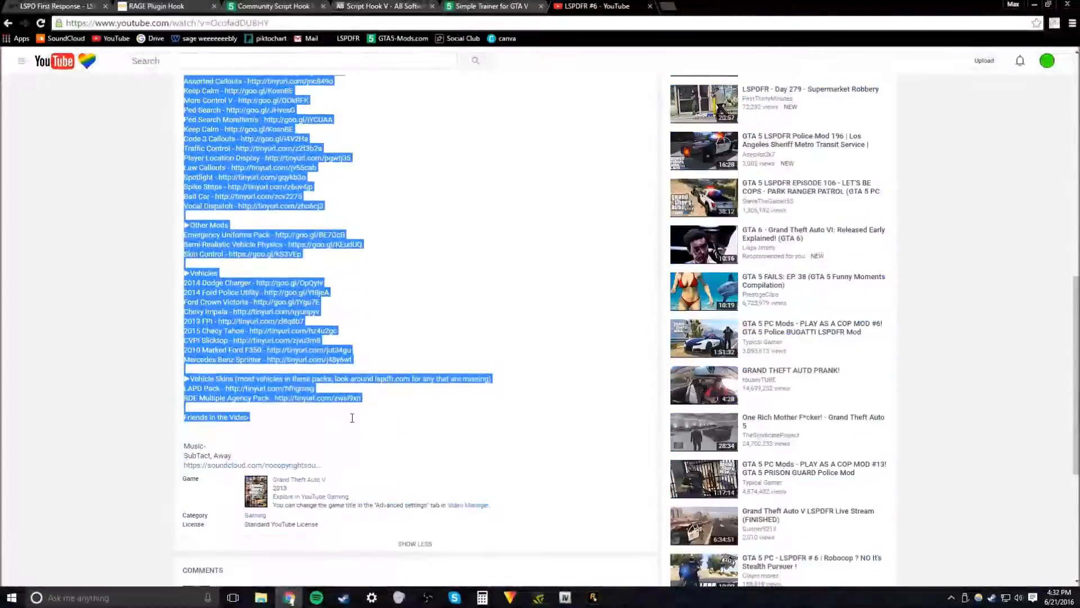
left_click(559, 306)
scroll(433, 273, "up", 6)
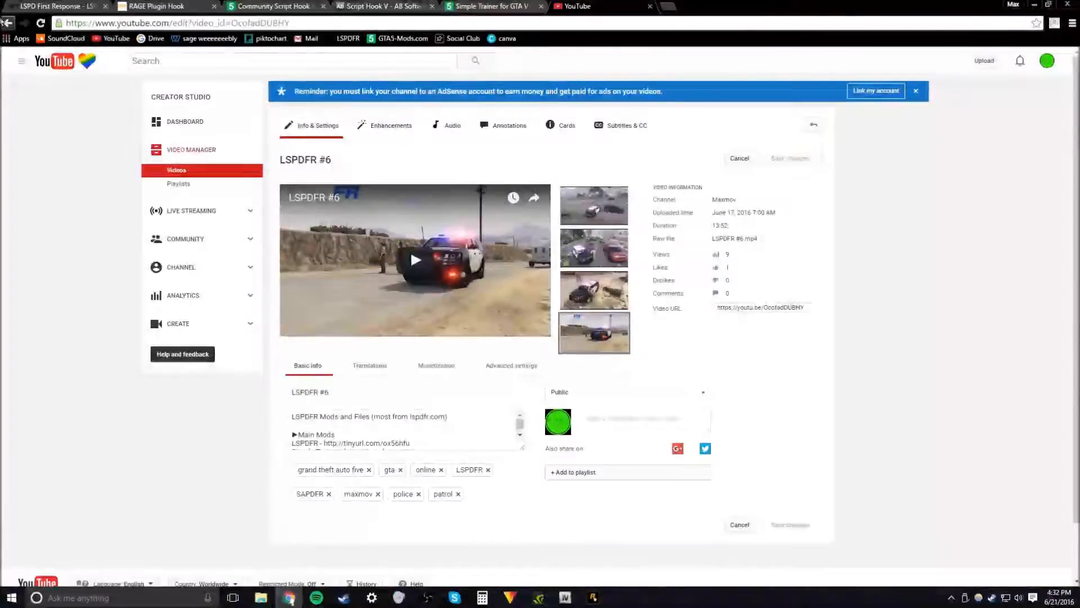
left_click(7, 22)
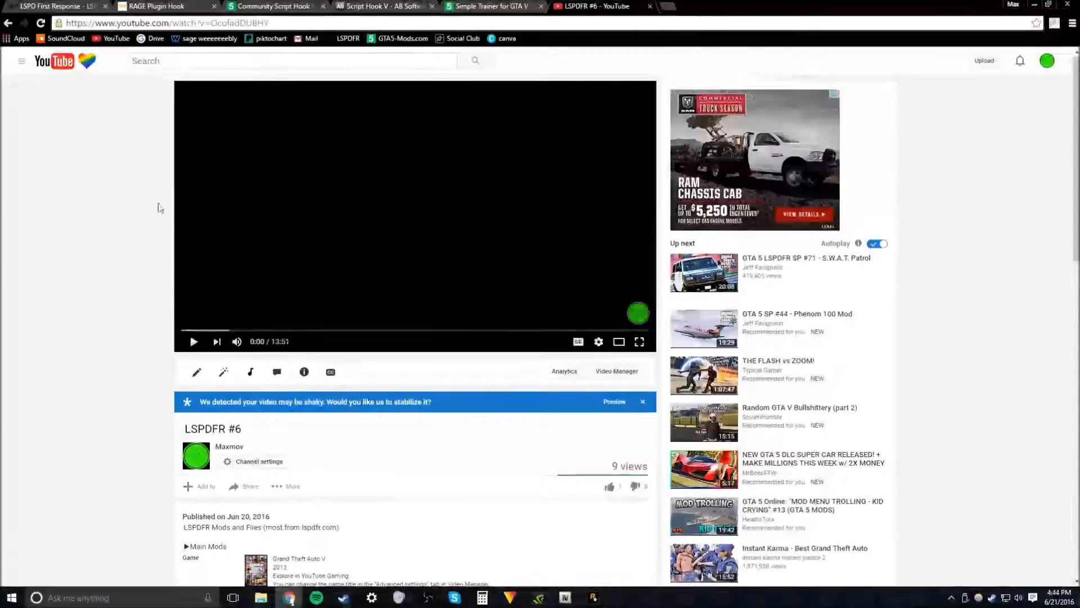
- Expand the LSPDFR #6 video description, review its mod download link sections, and close the YouTube page
scroll(162, 205, "down", 5)
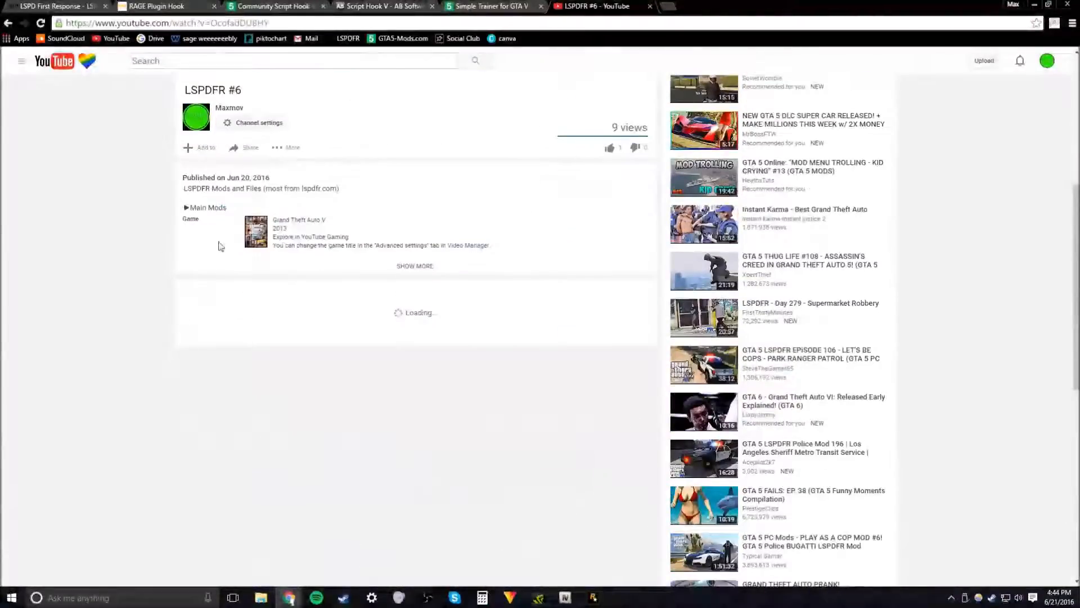
left_click(401, 270)
scroll(400, 274, "down", 3)
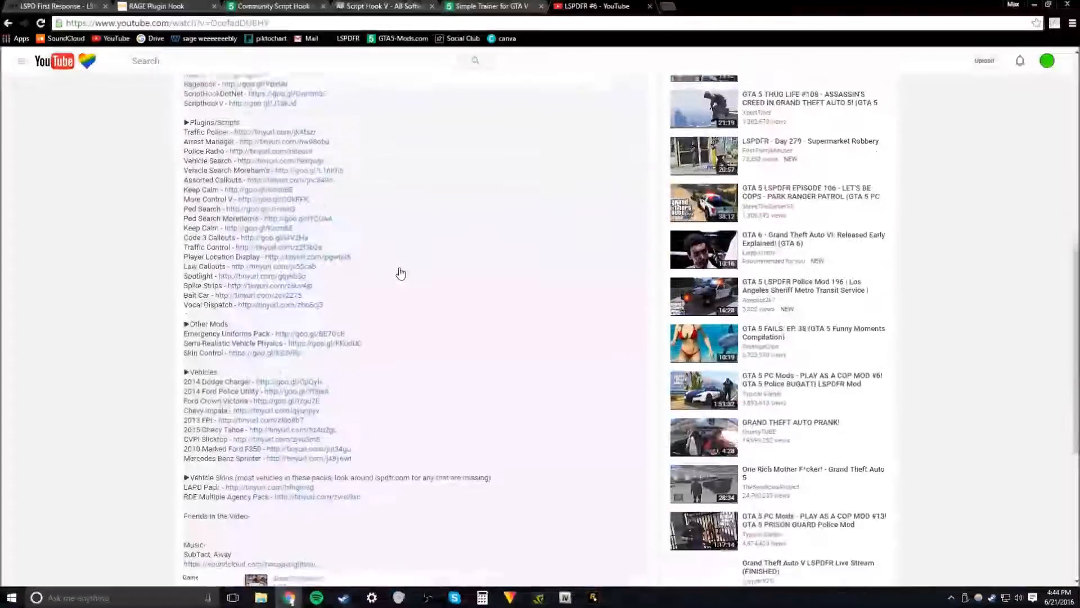
scroll(400, 273, "up", 4)
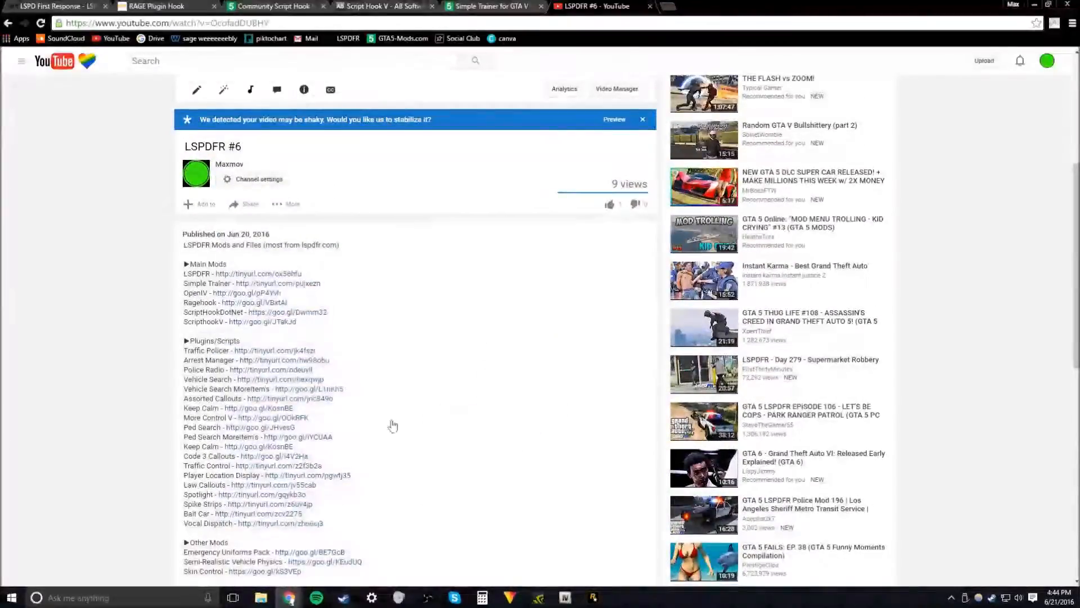
scroll(139, 221, "down", 3)
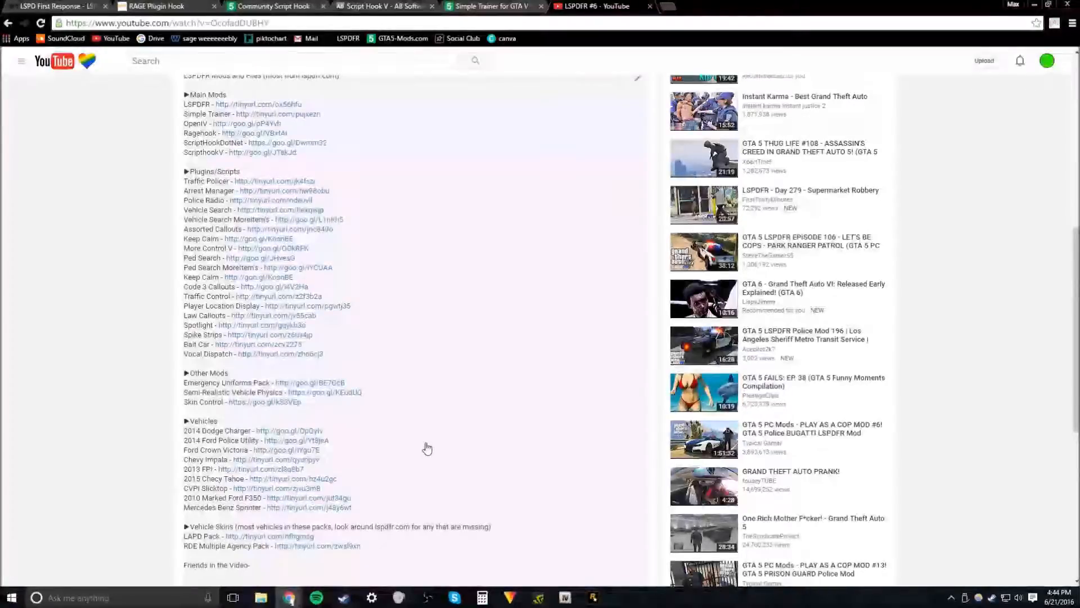
scroll(427, 448, "up", 8)
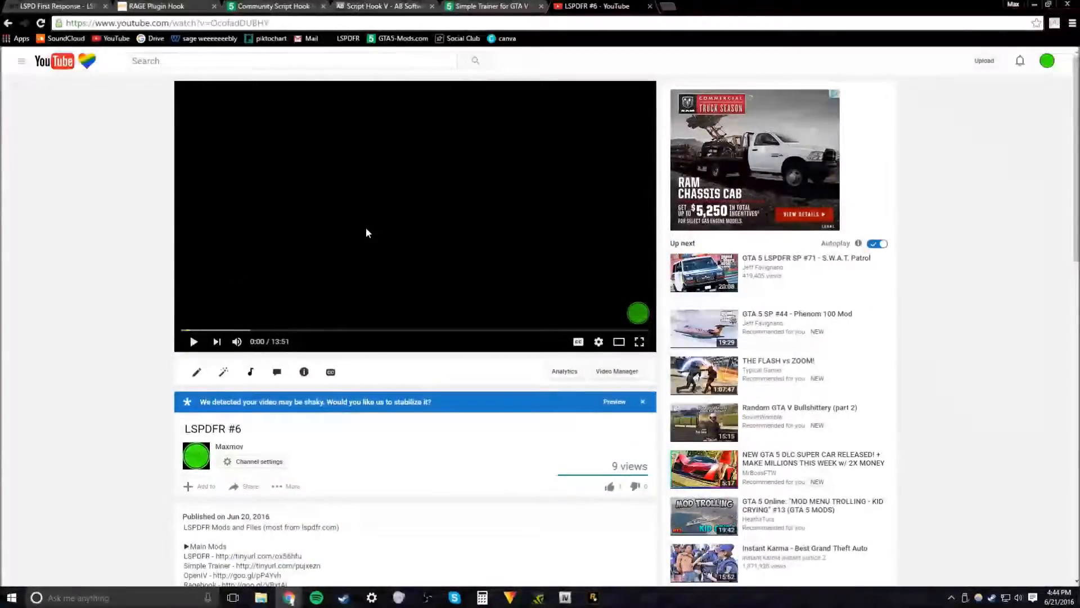
left_click(650, 6)
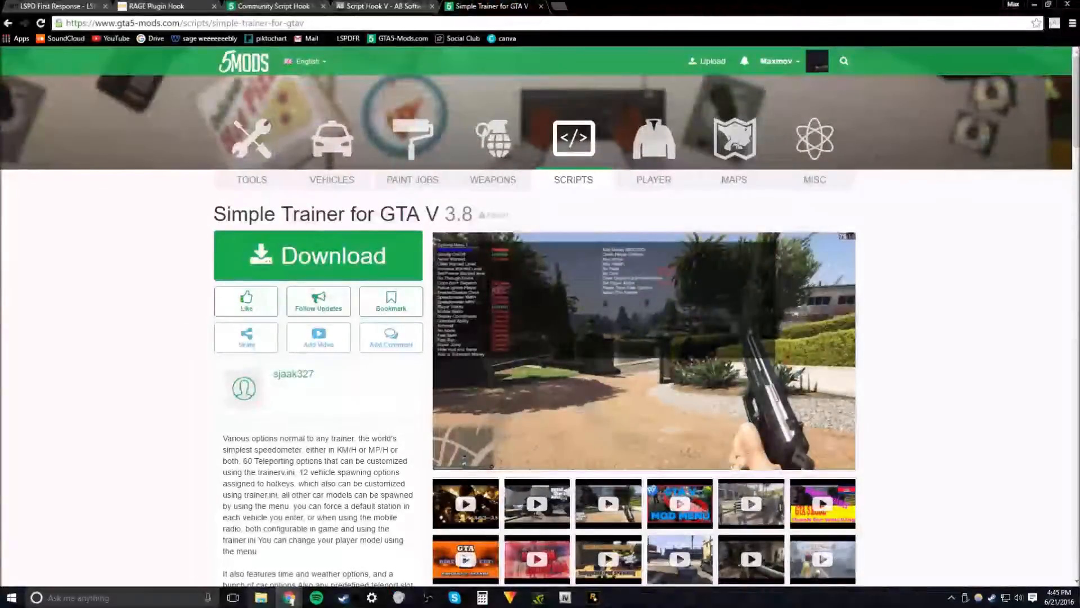
- Switch to File Explorer and copy dinput8.dll and ScriptHookV.dll from the ScriptHookV_1.0.757.4 bin folder, leaving out NativeTrainer.asi
mouse_move(260, 598)
left_click(237, 540)
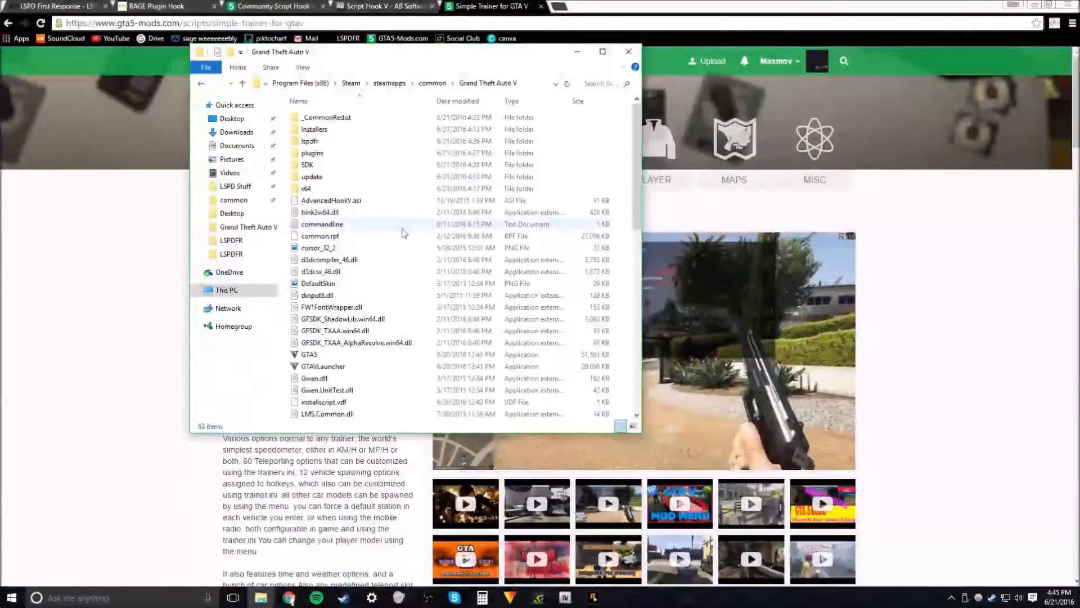
mouse_move(273, 598)
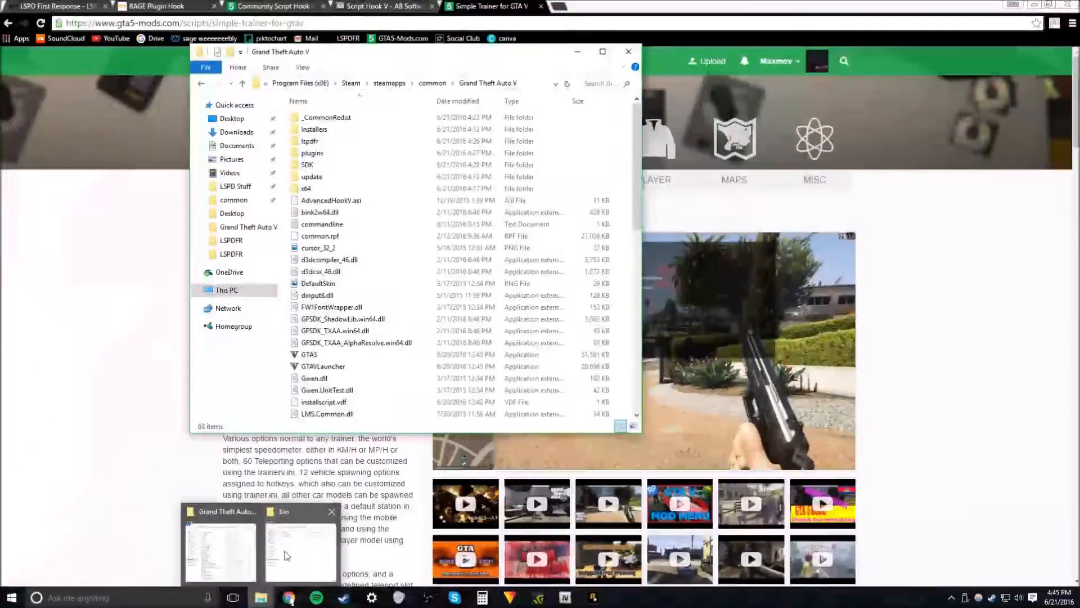
left_click(300, 552)
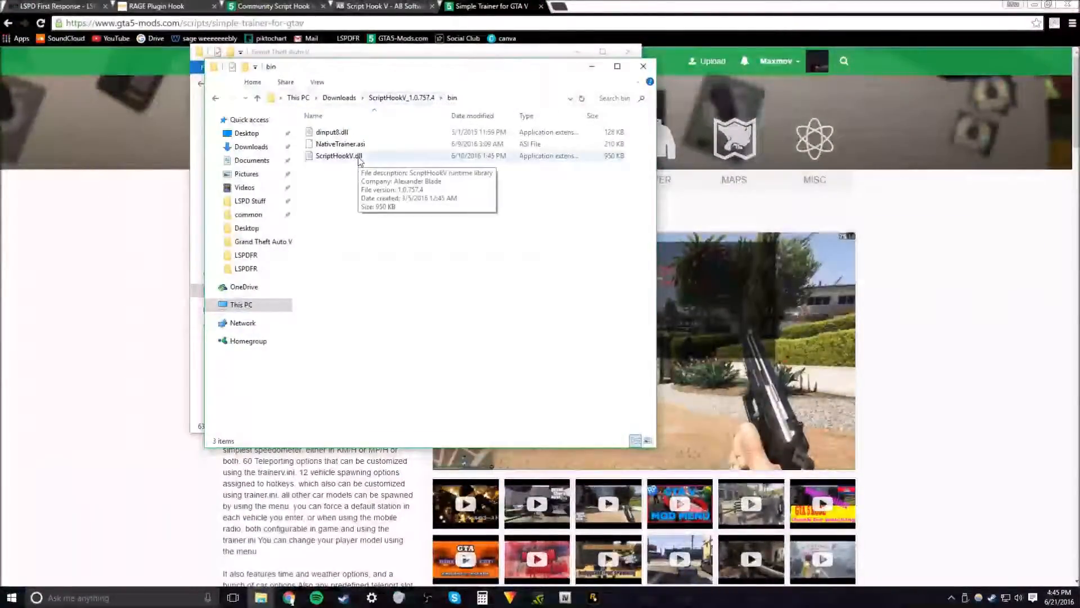
left_click_drag(350, 183, 347, 131)
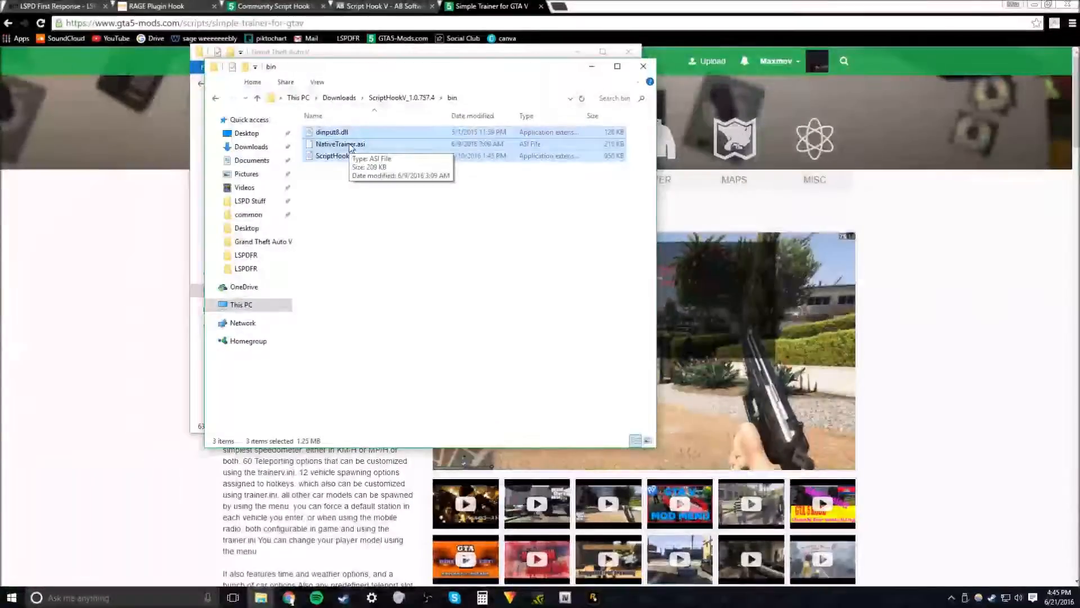
left_click(349, 145, "ctrl")
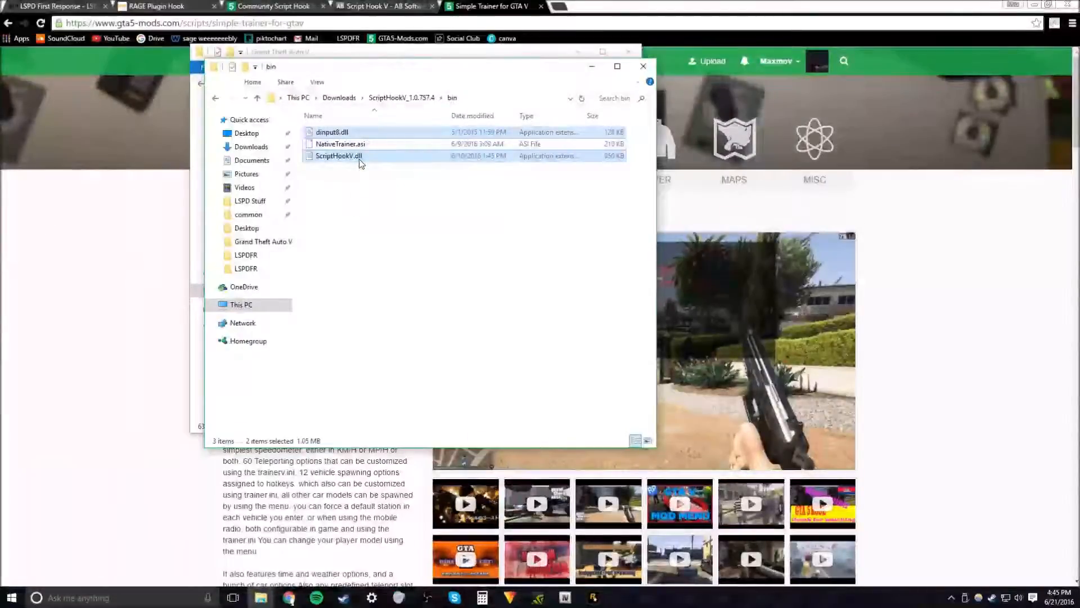
right_click(362, 163)
left_click(394, 254)
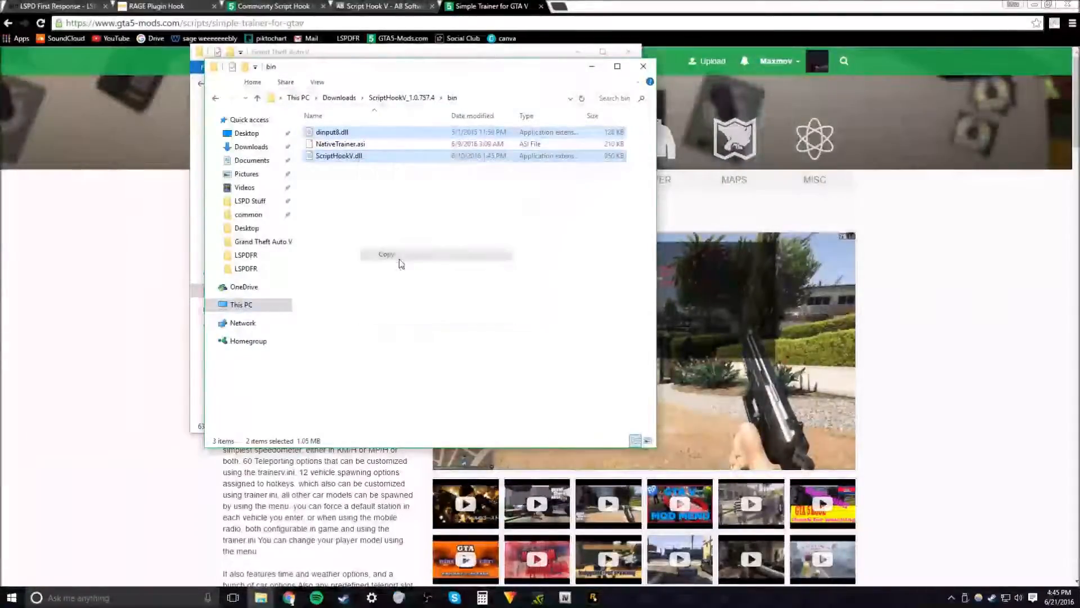
- Paste the copied script hook files into the Grand Theft Auto V folder, replacing the existing files there
left_click(197, 370)
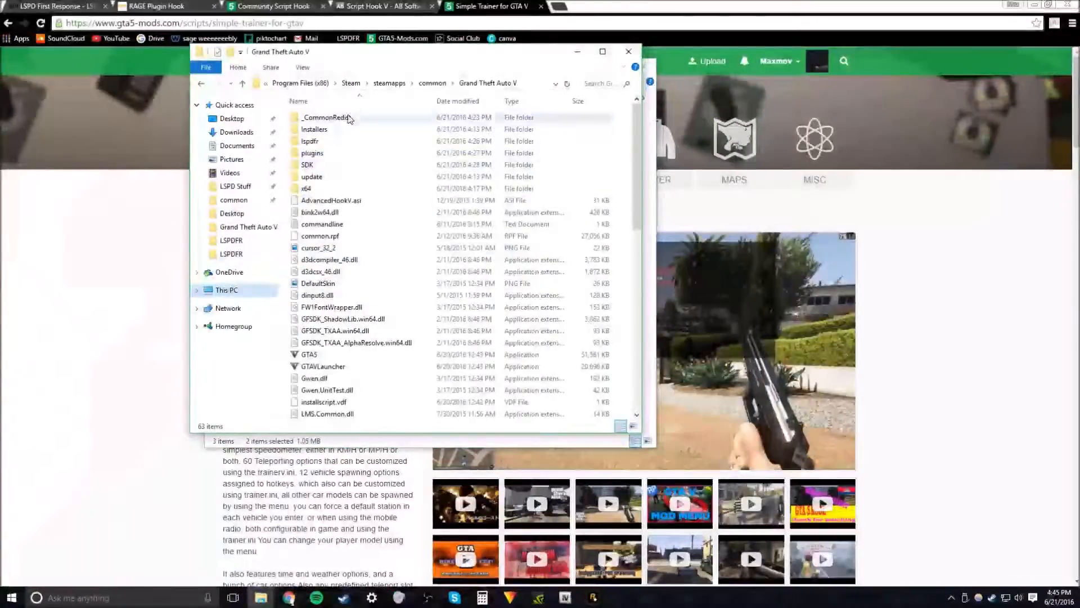
scroll(338, 260, "down", 5)
scroll(337, 260, "up", 5)
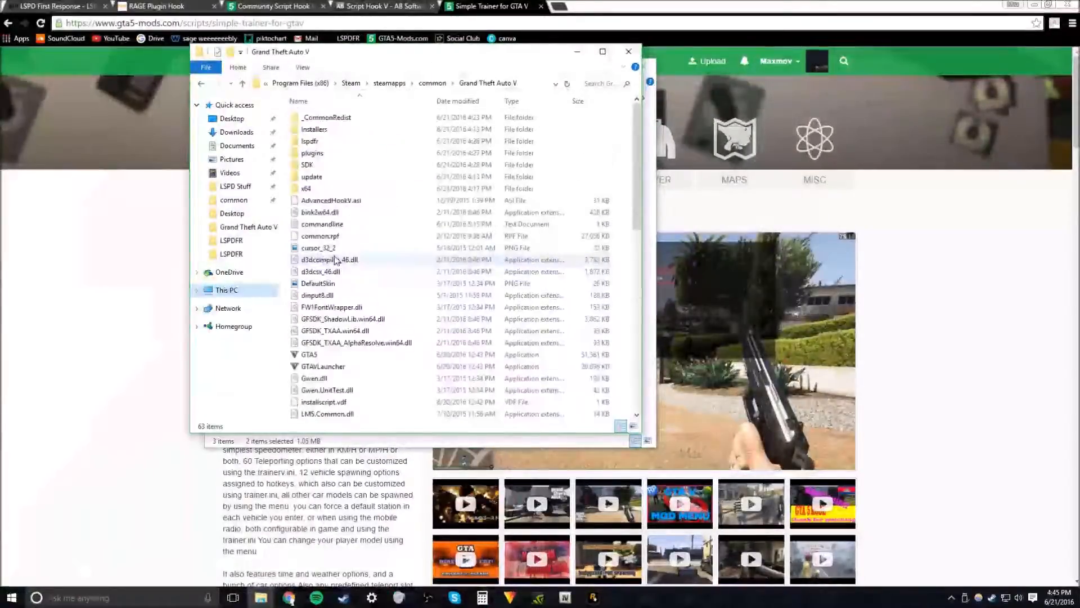
right_click(283, 304)
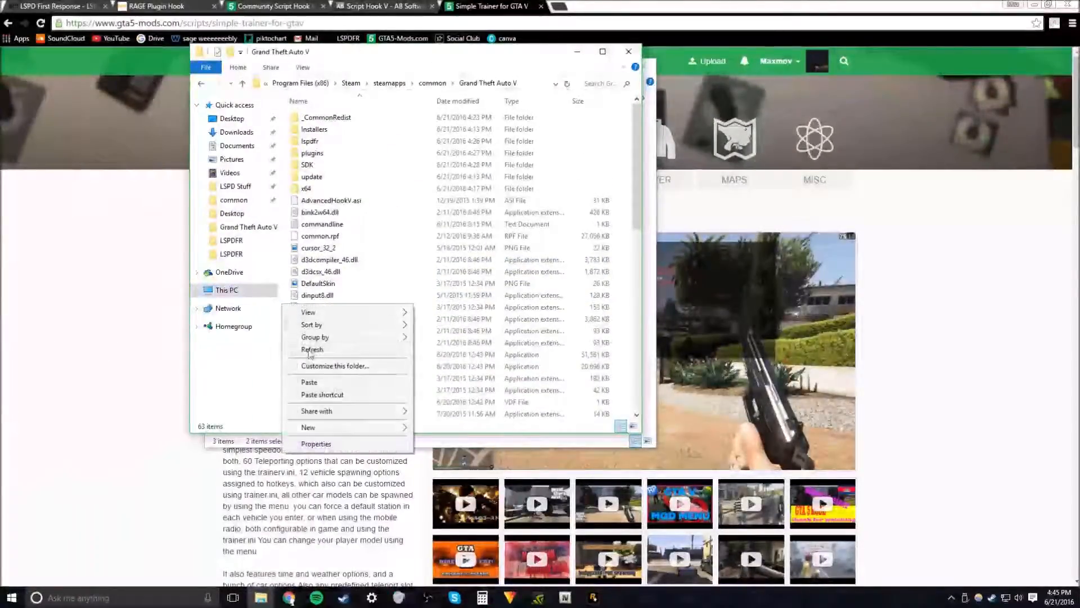
left_click(315, 379)
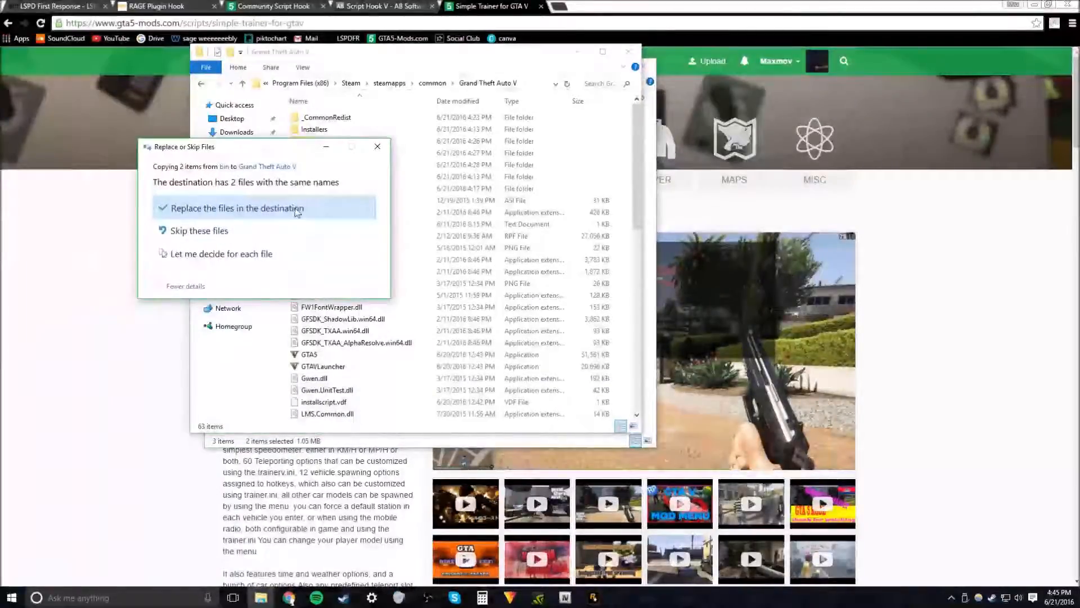
left_click(295, 208)
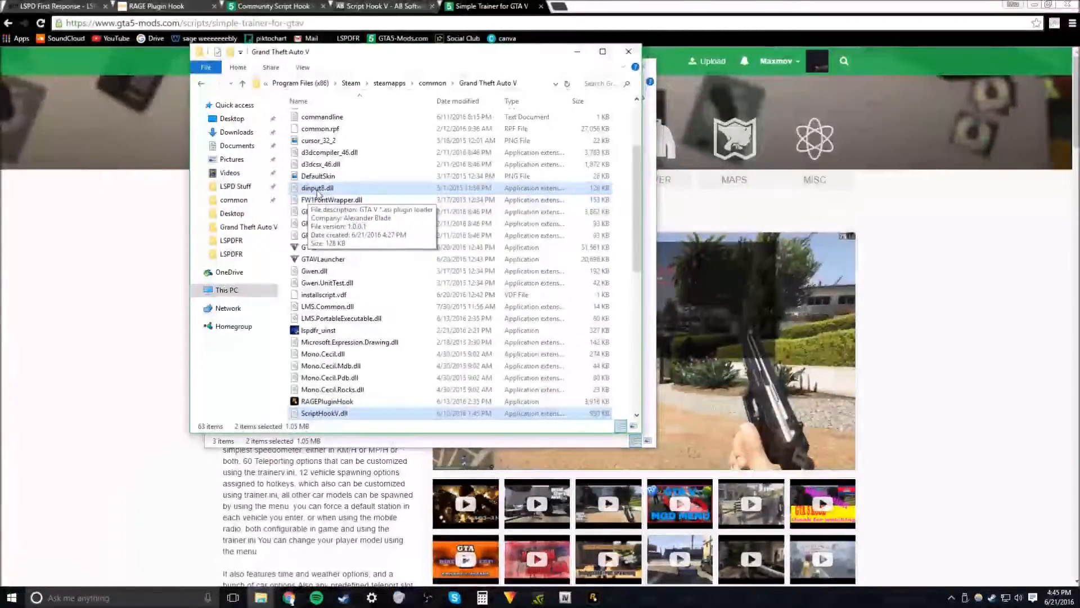
left_click(285, 343)
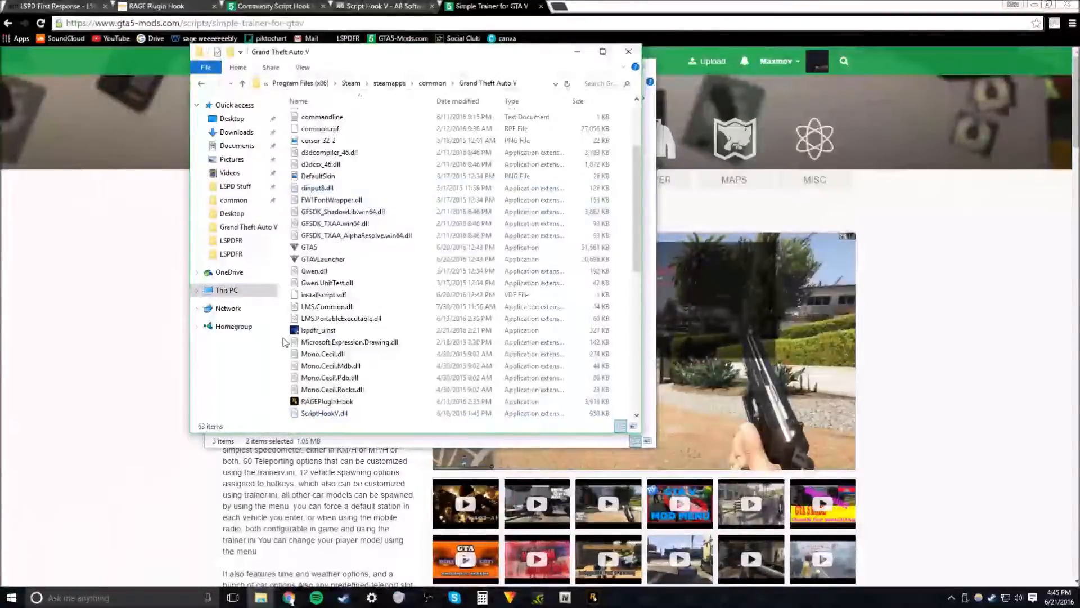
- Look over the game folder's contents and its numbered sibling folders in common, ending back inside Grand Theft Auto V
scroll(285, 342, "down", 6)
scroll(285, 342, "up", 9)
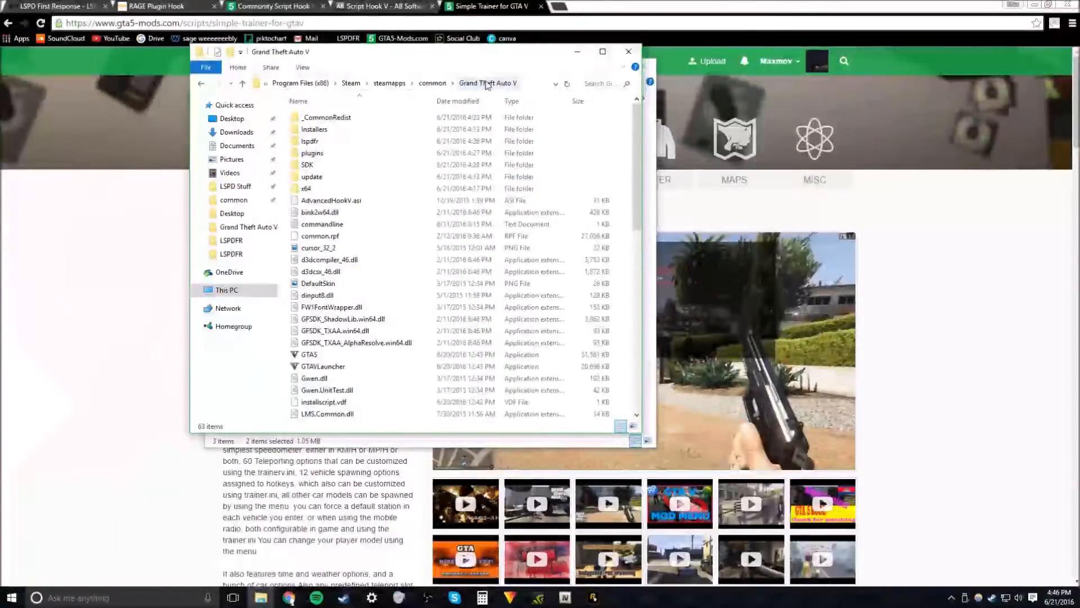
left_click_drag(636, 134, 619, 116)
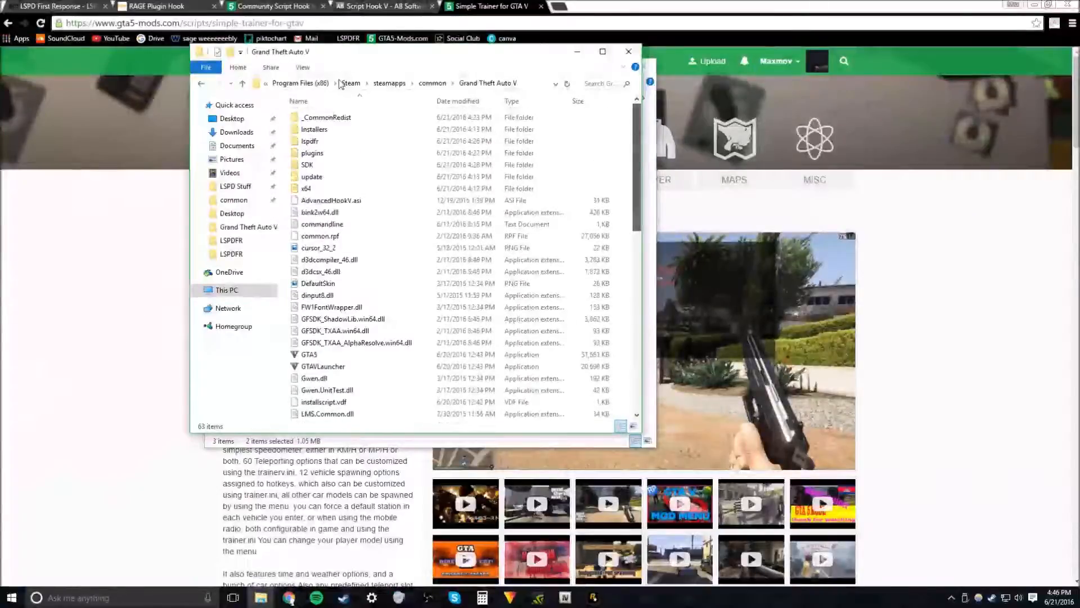
left_click(431, 84)
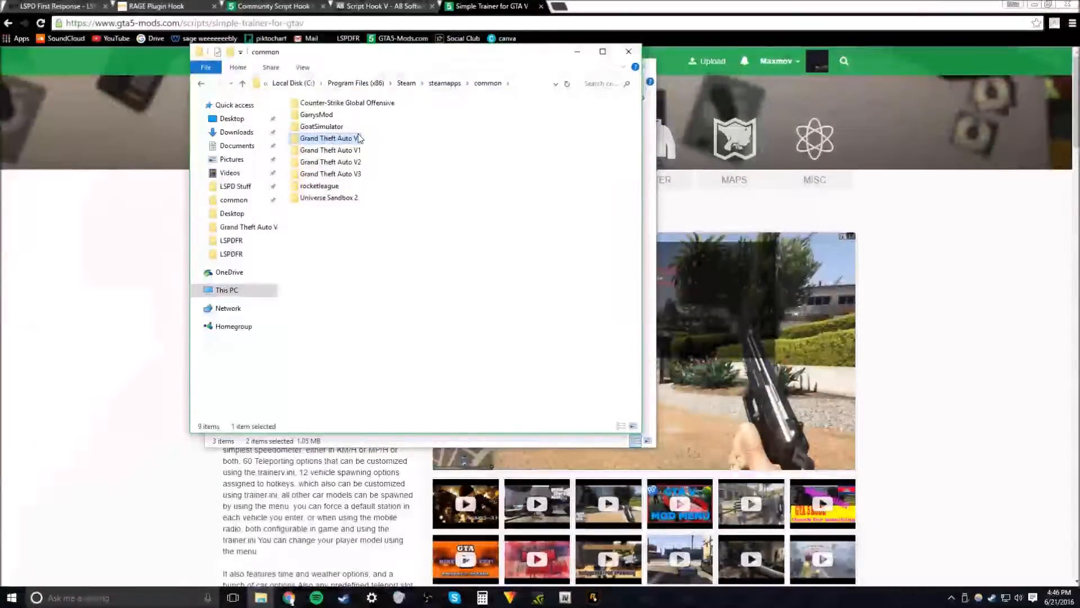
left_click(348, 151)
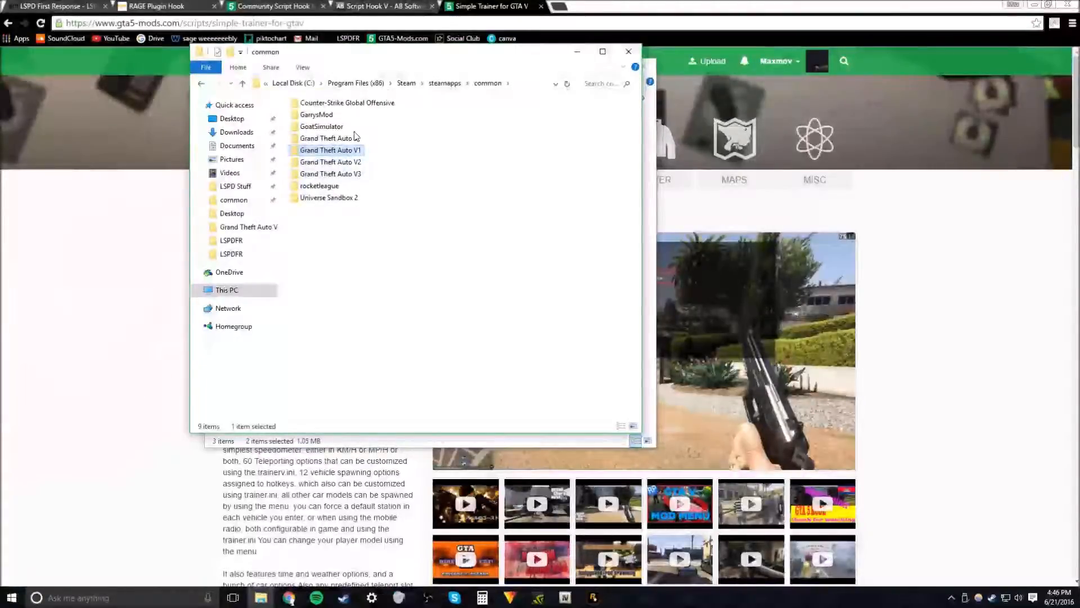
left_click(355, 140)
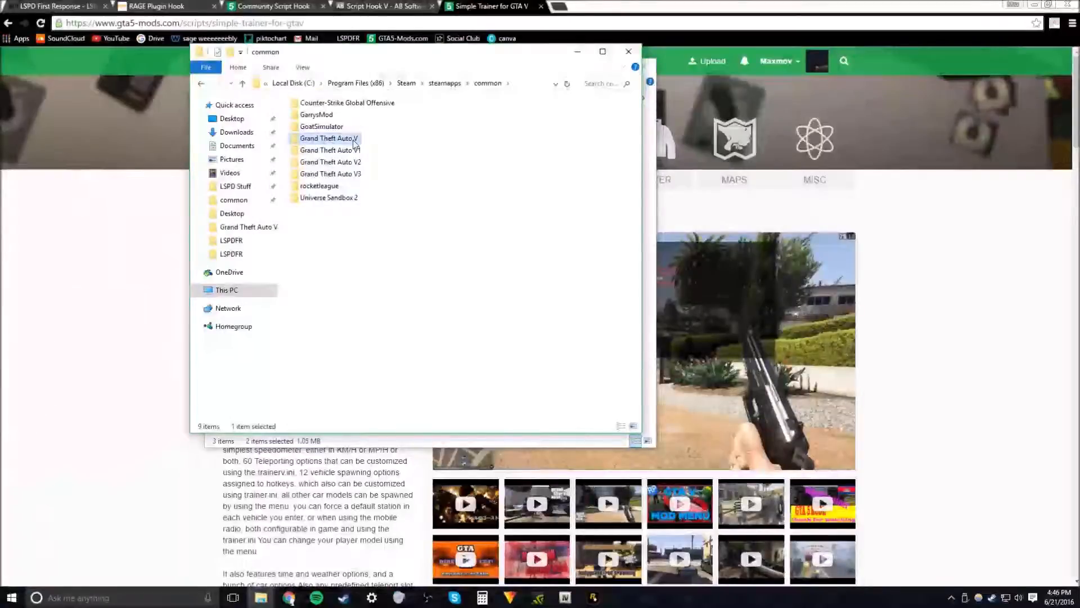
double_click(346, 139)
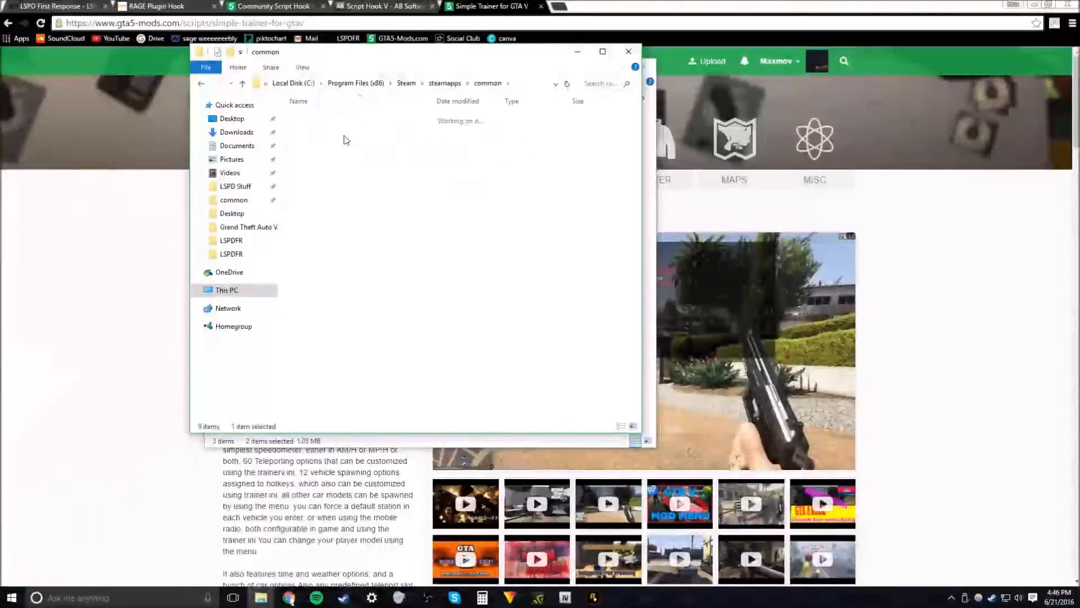
- Locate the GTA5 and GTAVLauncher applications in the Grand Theft Auto V folder and highlight them together briefly
scroll(349, 225, "down", 10)
scroll(347, 297, "up", 7)
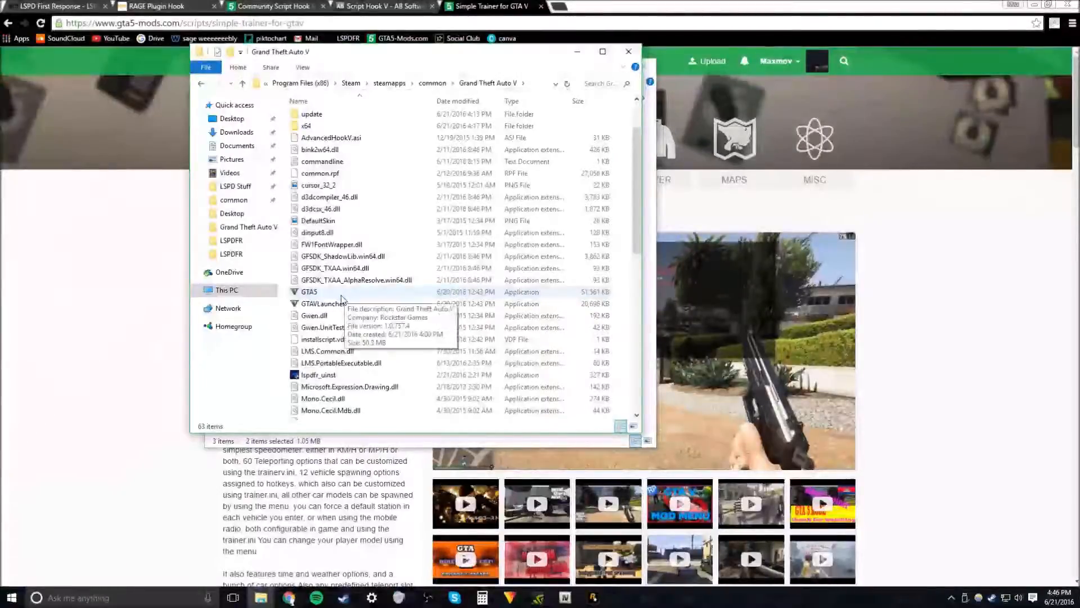
left_click(290, 293)
left_click(302, 309, "ctrl")
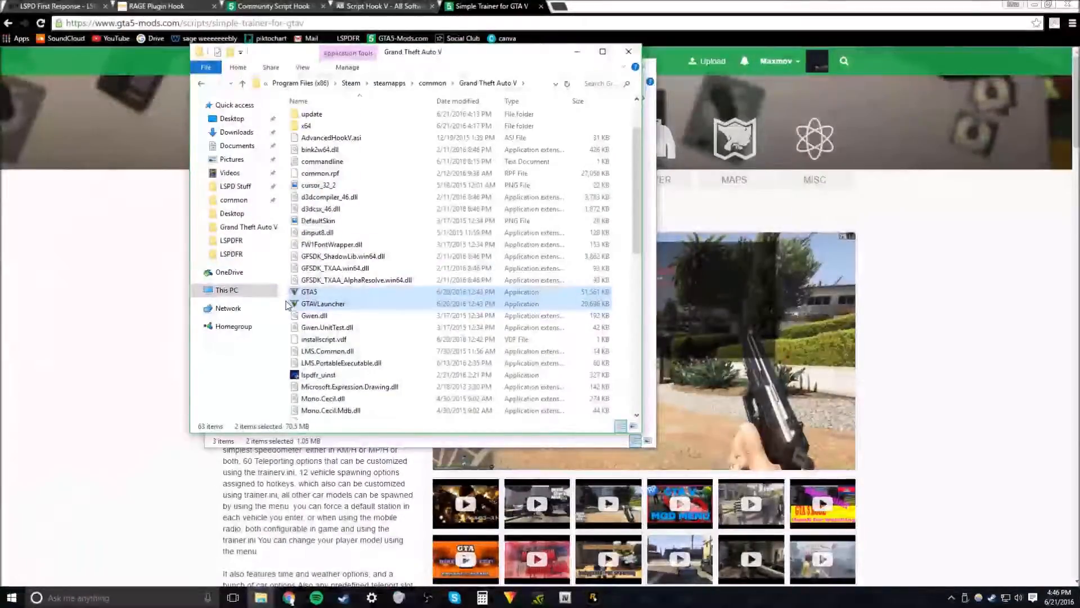
left_click(286, 303)
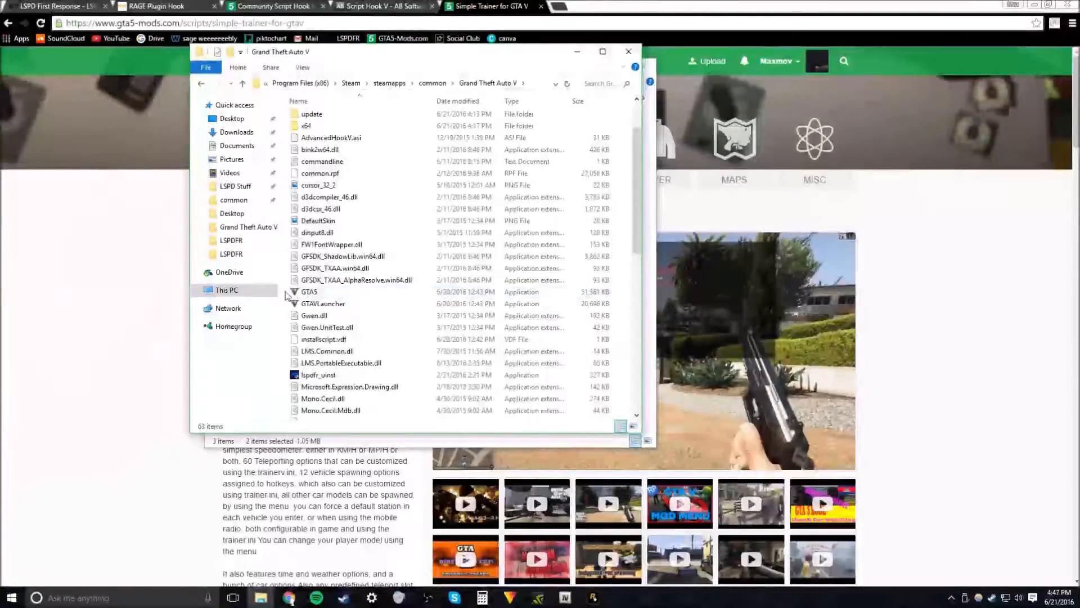
- Look through the Grand Theft Auto V folder for the RAGEPluginHook application and select it
scroll(288, 296, "down", 1)
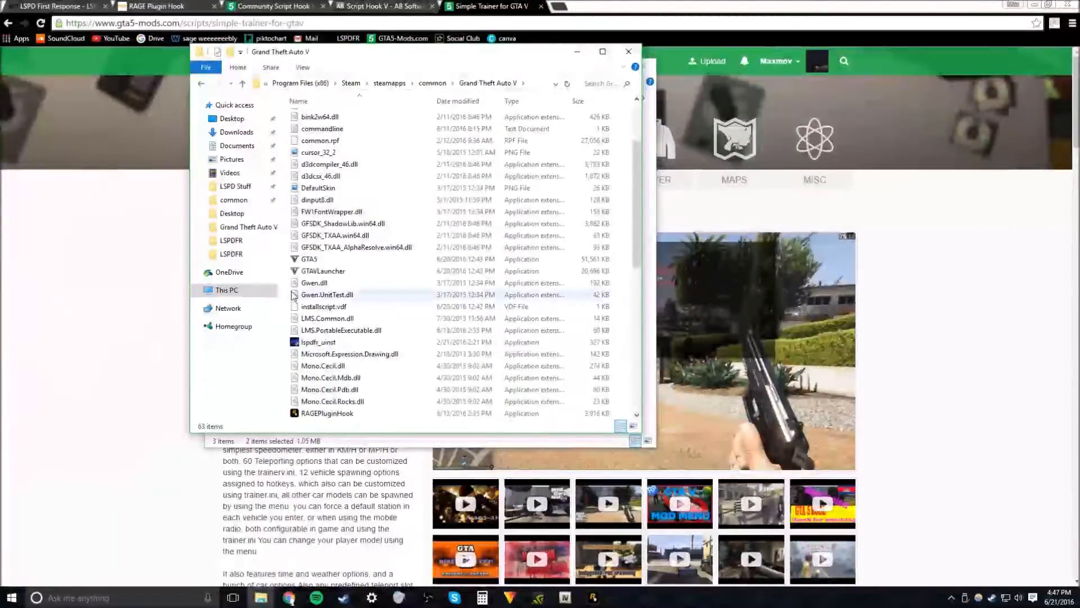
scroll(285, 294, "up", 3)
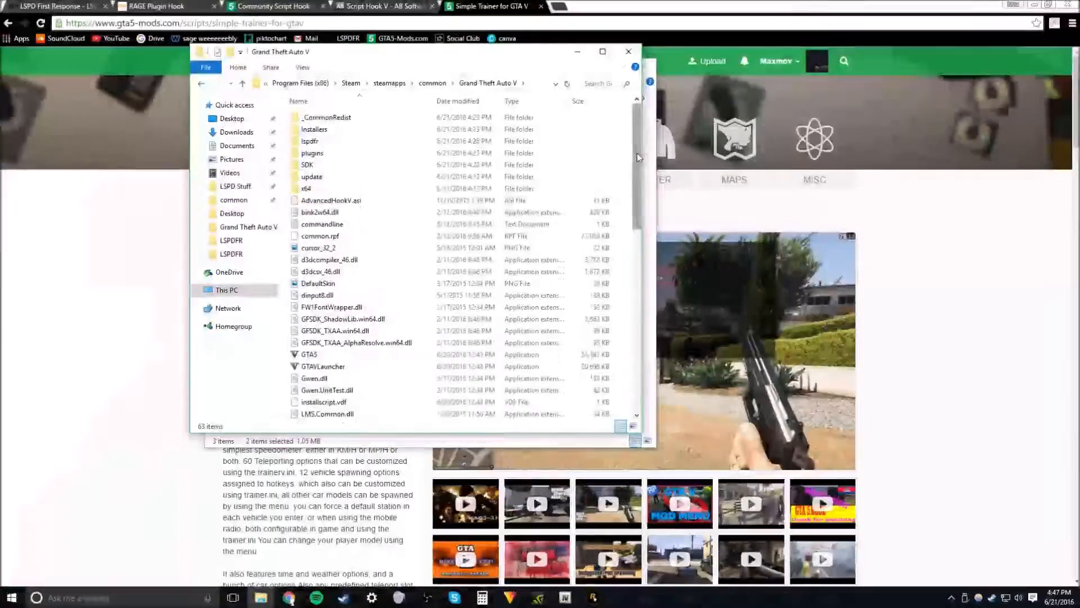
left_click_drag(636, 153, 543, 214)
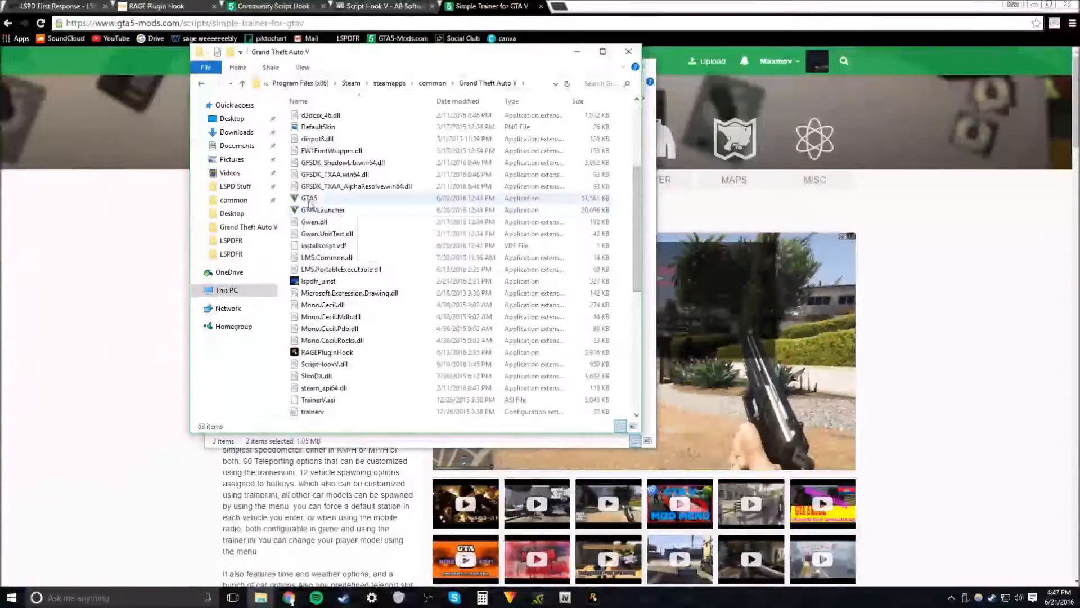
scroll(314, 202, "down", 2)
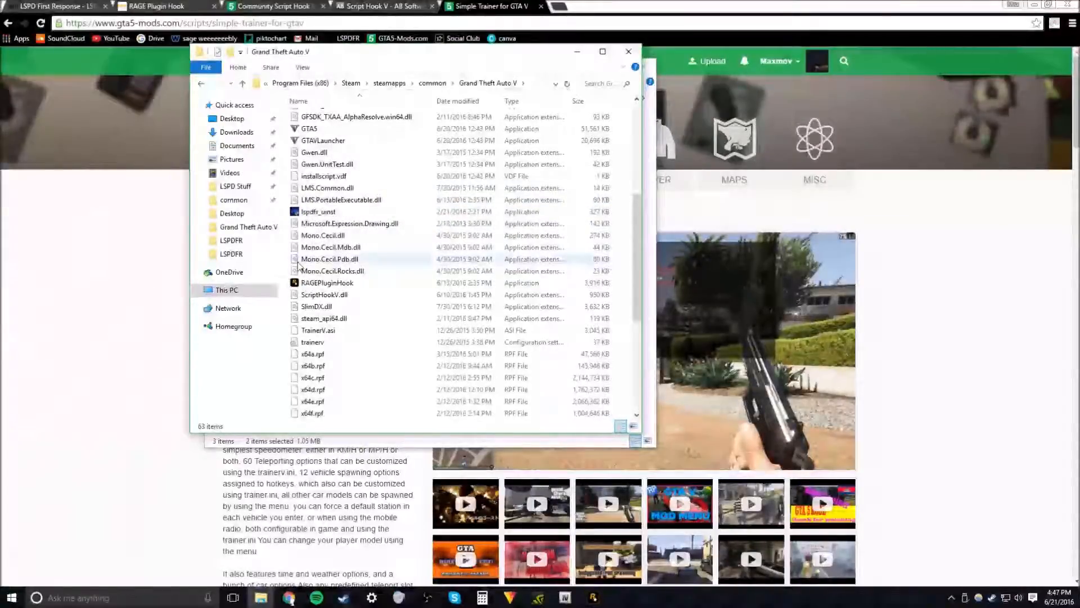
left_click(315, 284)
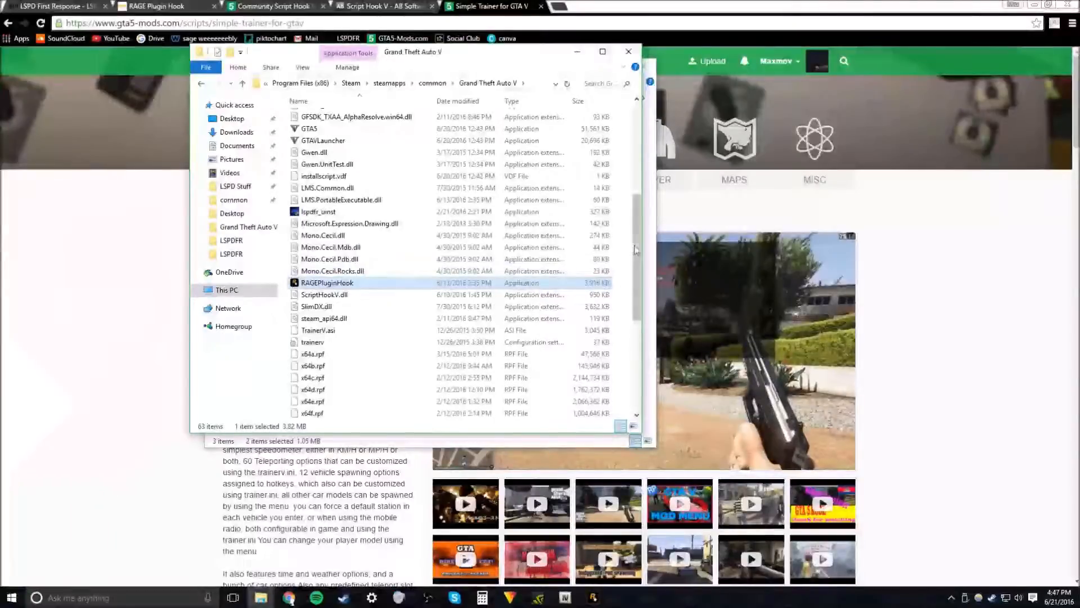
- Check the hidden system tray icons and show the desktop
left_click(951, 598)
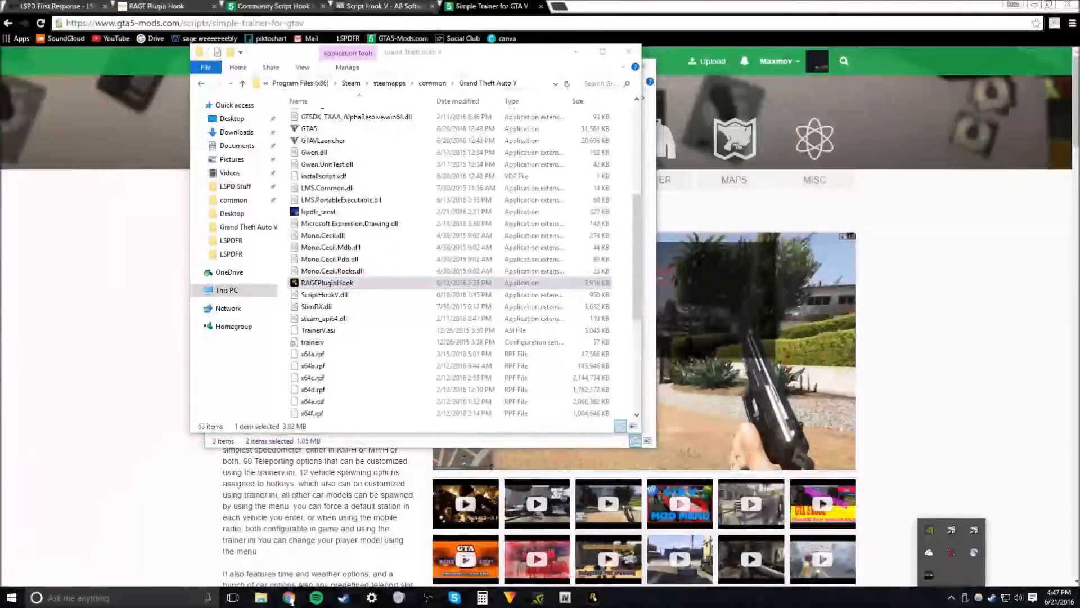
left_click(1078, 597)
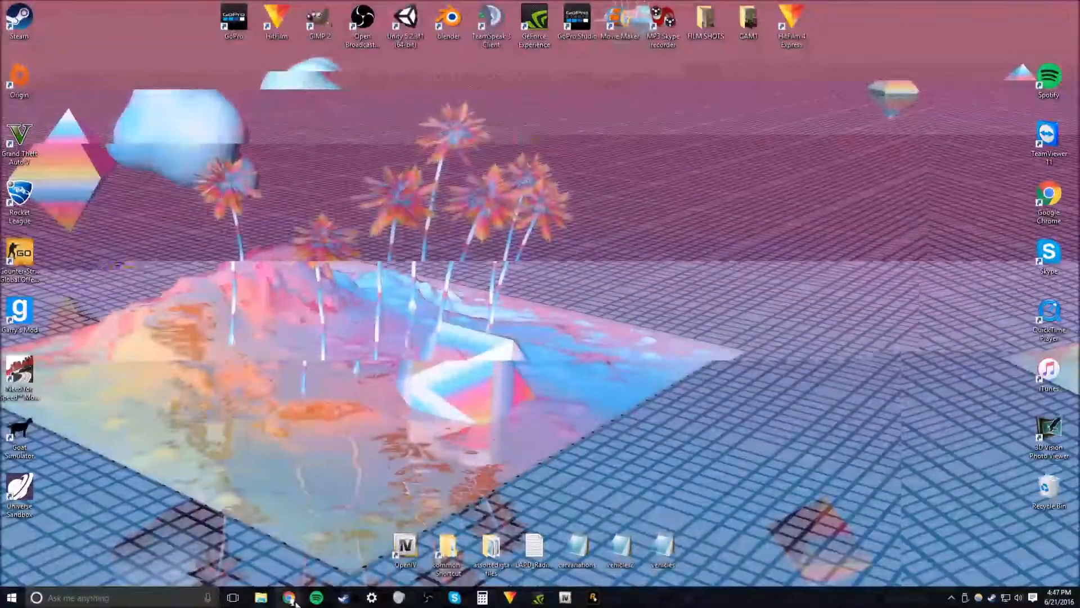
mouse_move(296, 602)
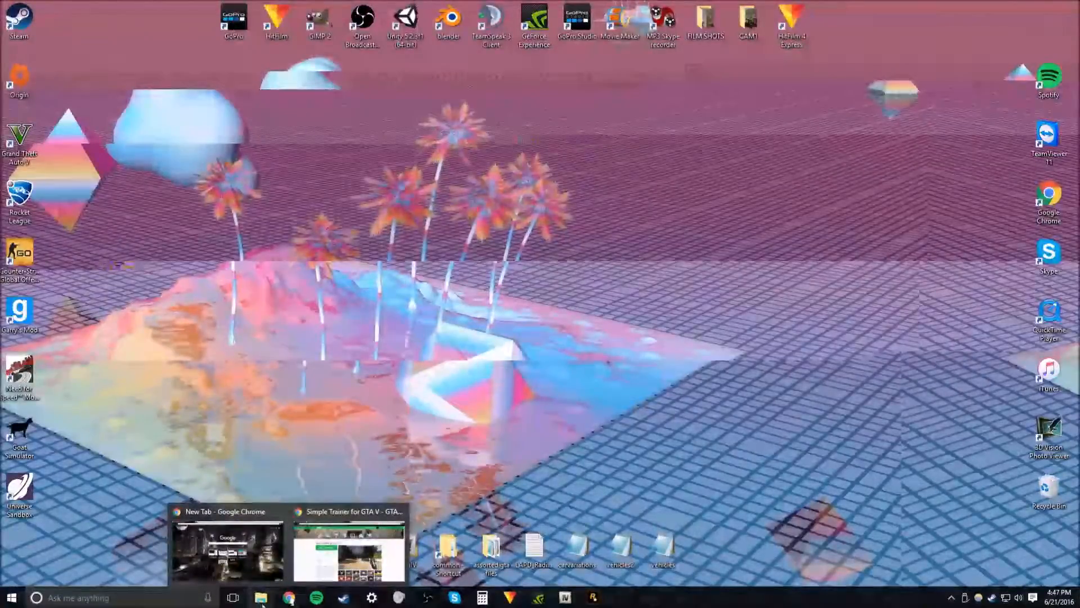
- Bring up the Grand Theft Auto V folder window, clear the file selection and look through its files from start to end
mouse_move(260, 599)
left_click(246, 561)
scroll(304, 242, "up", 6)
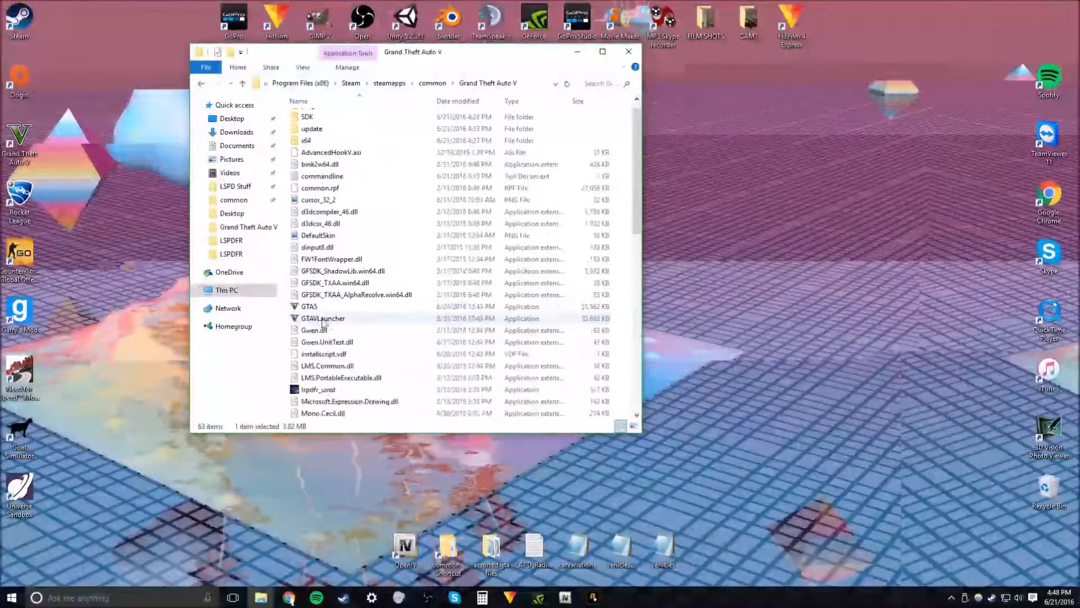
left_click(284, 241)
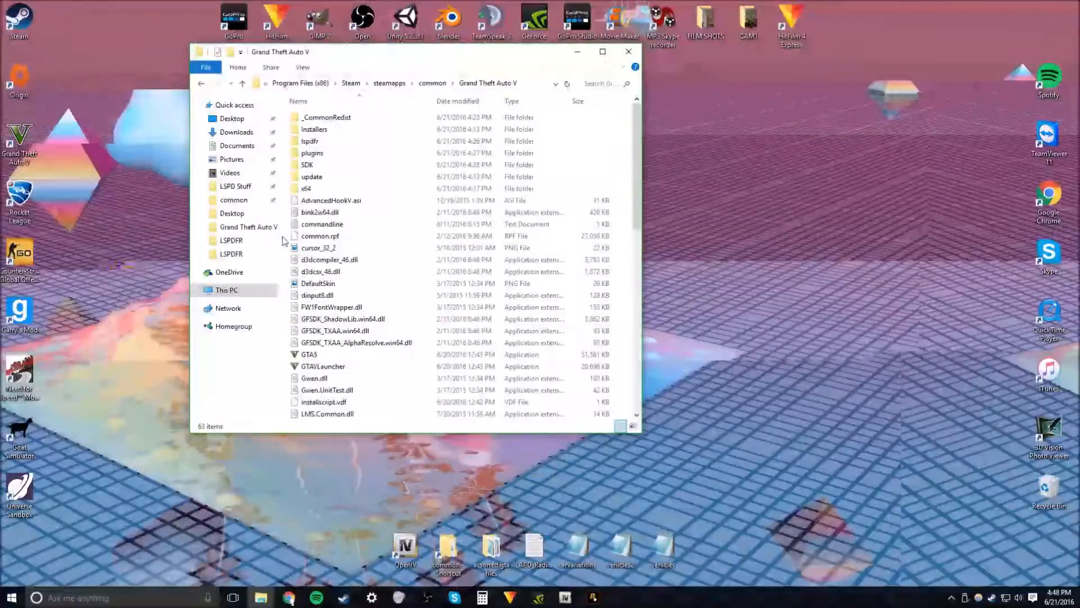
scroll(284, 241, "down", 12)
scroll(284, 240, "up", 12)
scroll(285, 241, "down", 10)
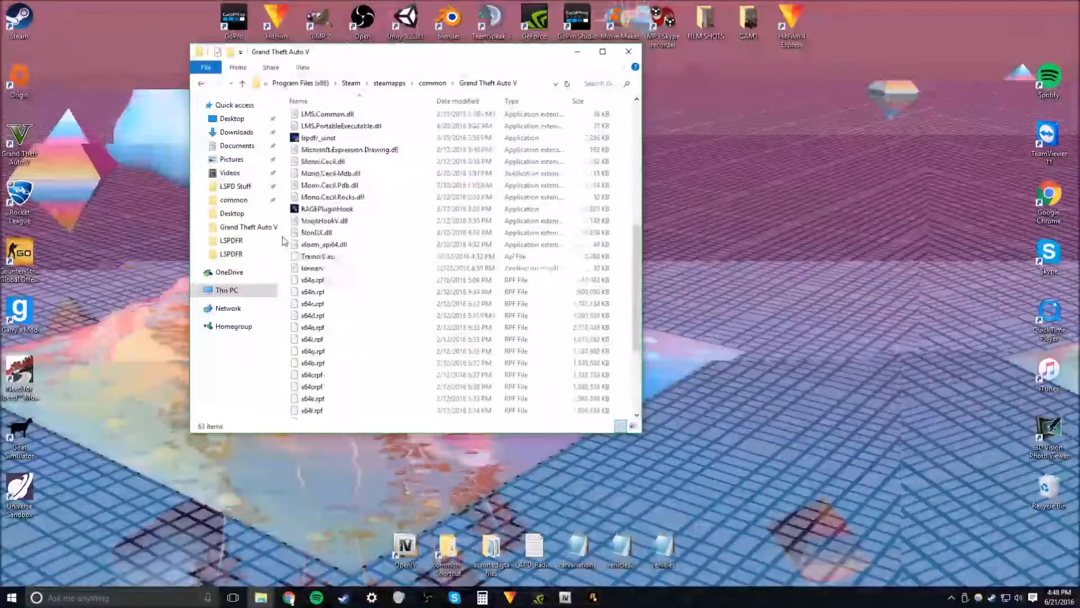
scroll(285, 240, "up", 10)
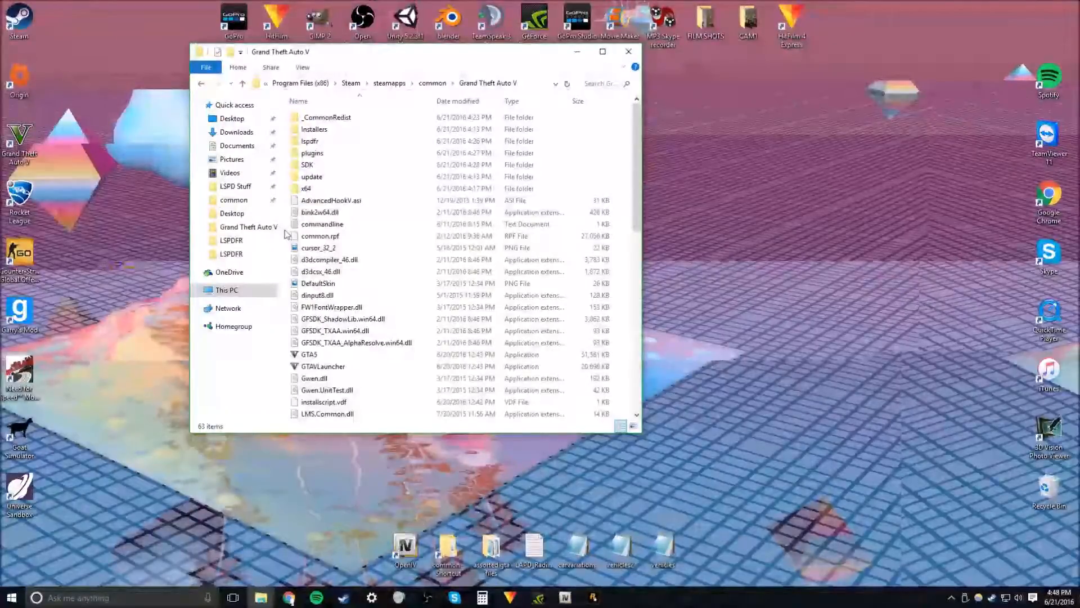
- Switch to Chrome and view the LSPD First Response 0.3.1 page's file description and download section
left_click(289, 598)
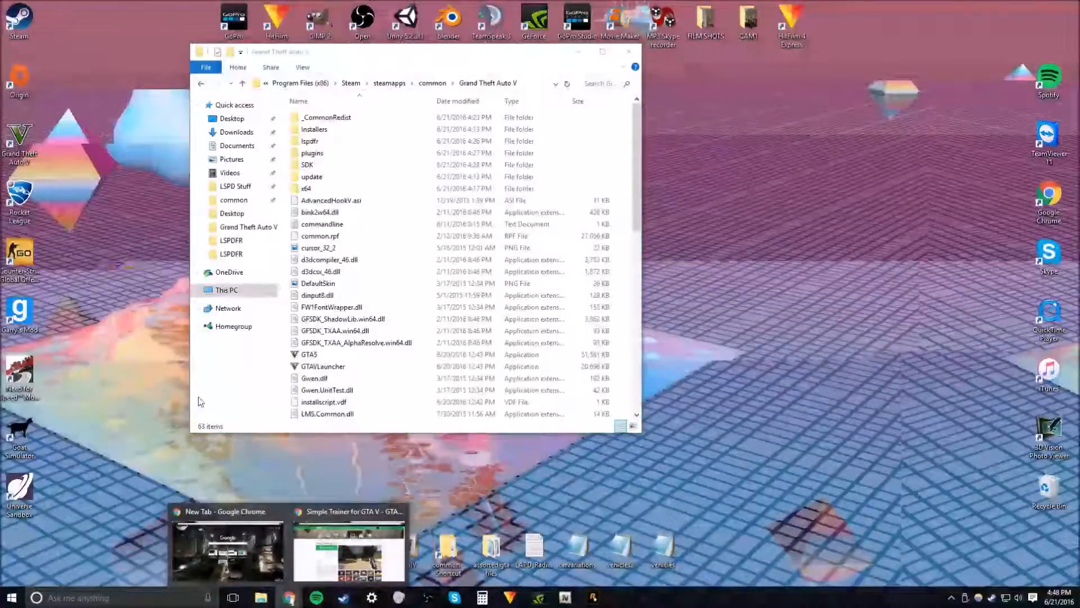
left_click(331, 540)
left_click(56, 7)
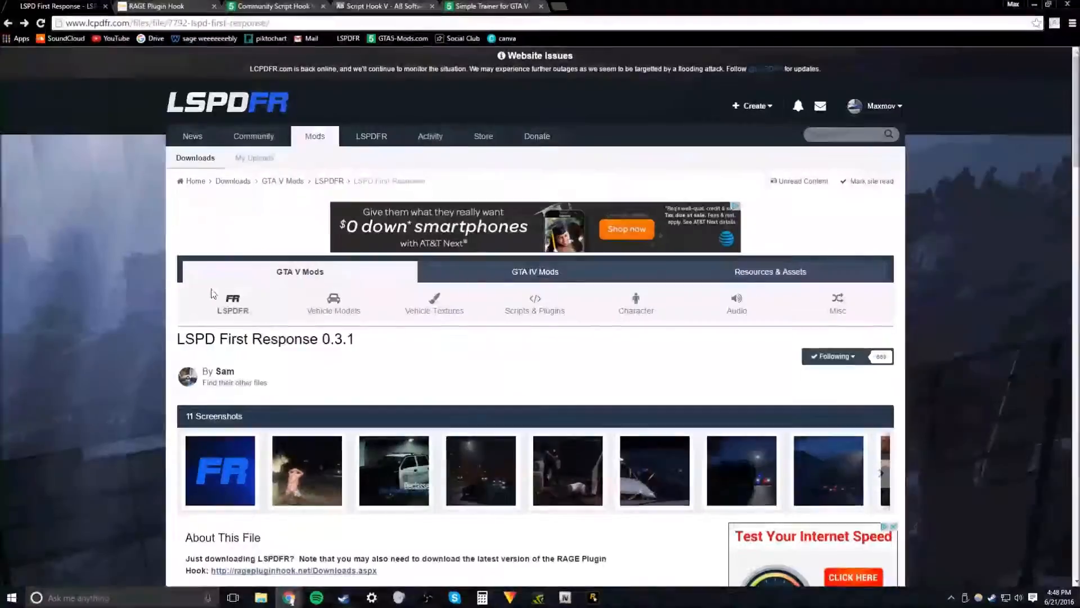
scroll(275, 387, "down", 5)
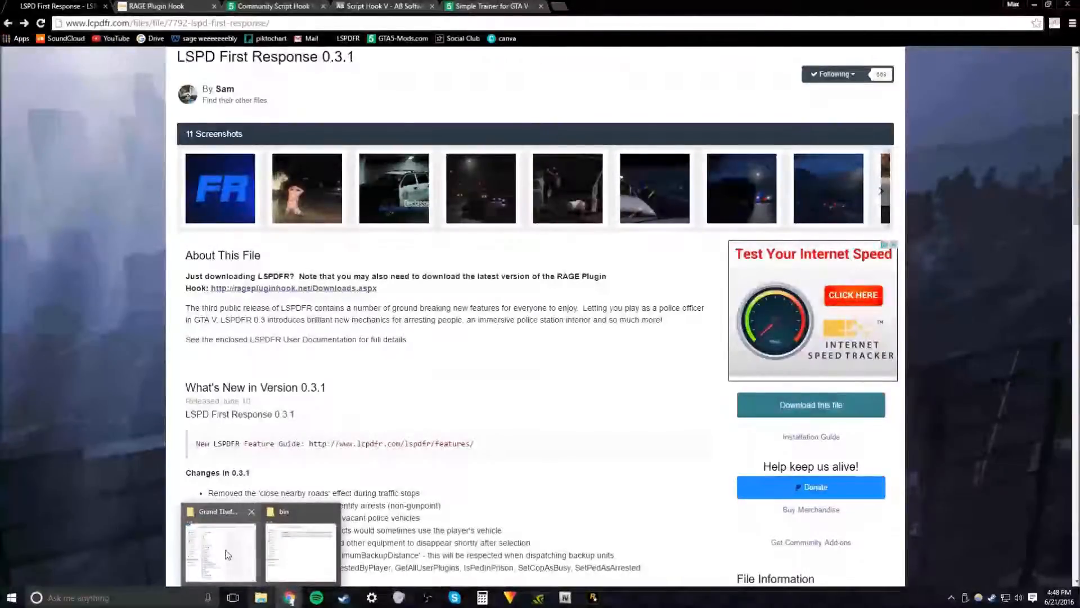
- Switch back to File Explorer with the Grand Theft Auto V folder in front of the browser
left_click(262, 599)
scroll(346, 300, "up", 5)
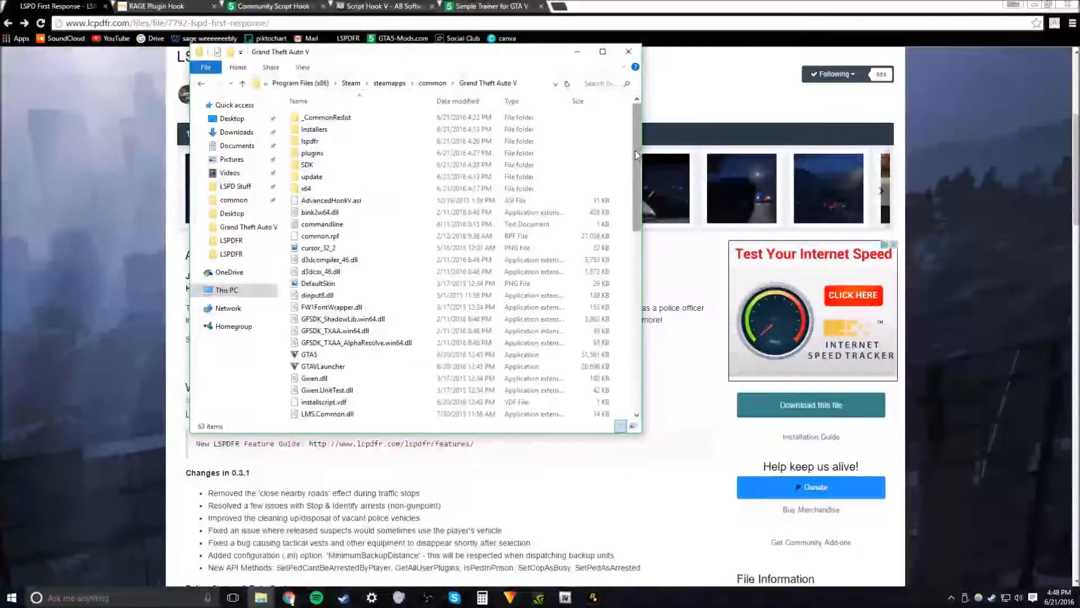
mouse_move(635, 151)
left_mouse_down()
mouse_move(637, 175)
mouse_move(639, 140)
left_mouse_up()
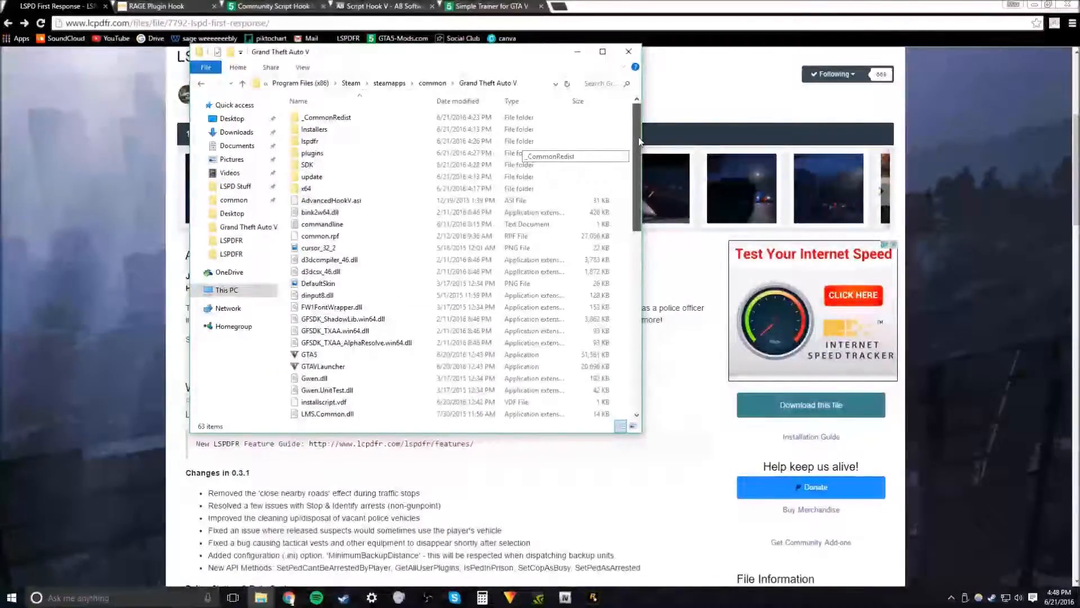
mouse_move(640, 141)
left_mouse_down()
mouse_move(647, 346)
mouse_move(642, 142)
left_mouse_up()
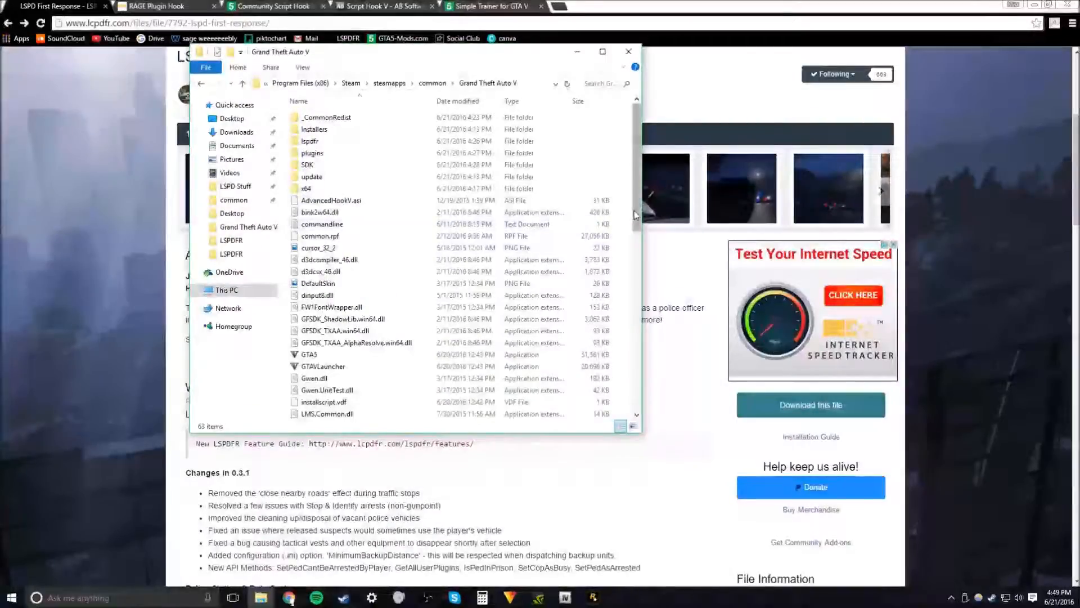
left_click_drag(638, 227, 642, 103)
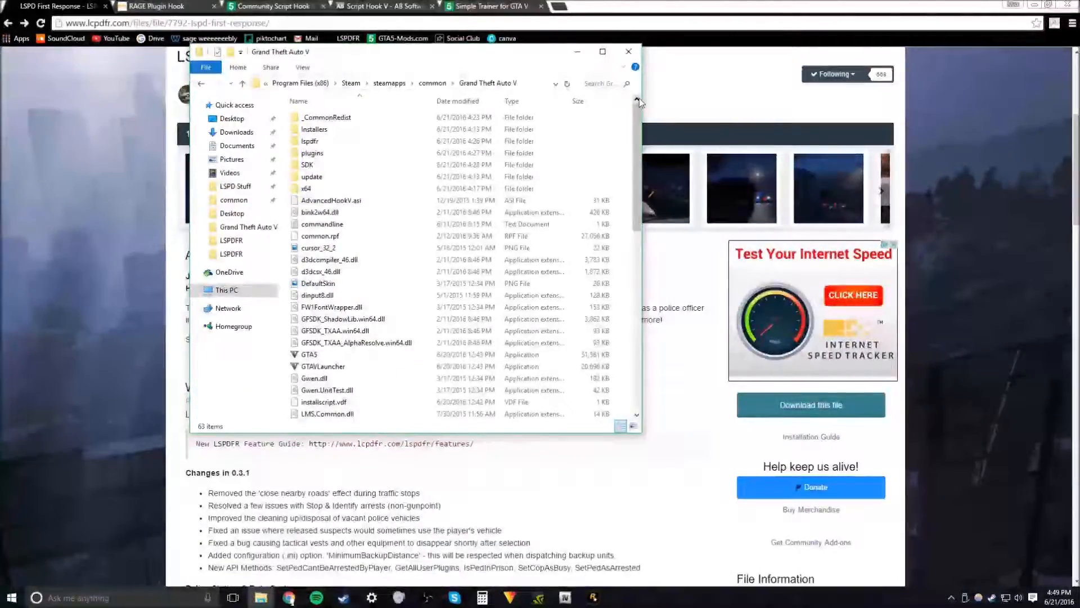